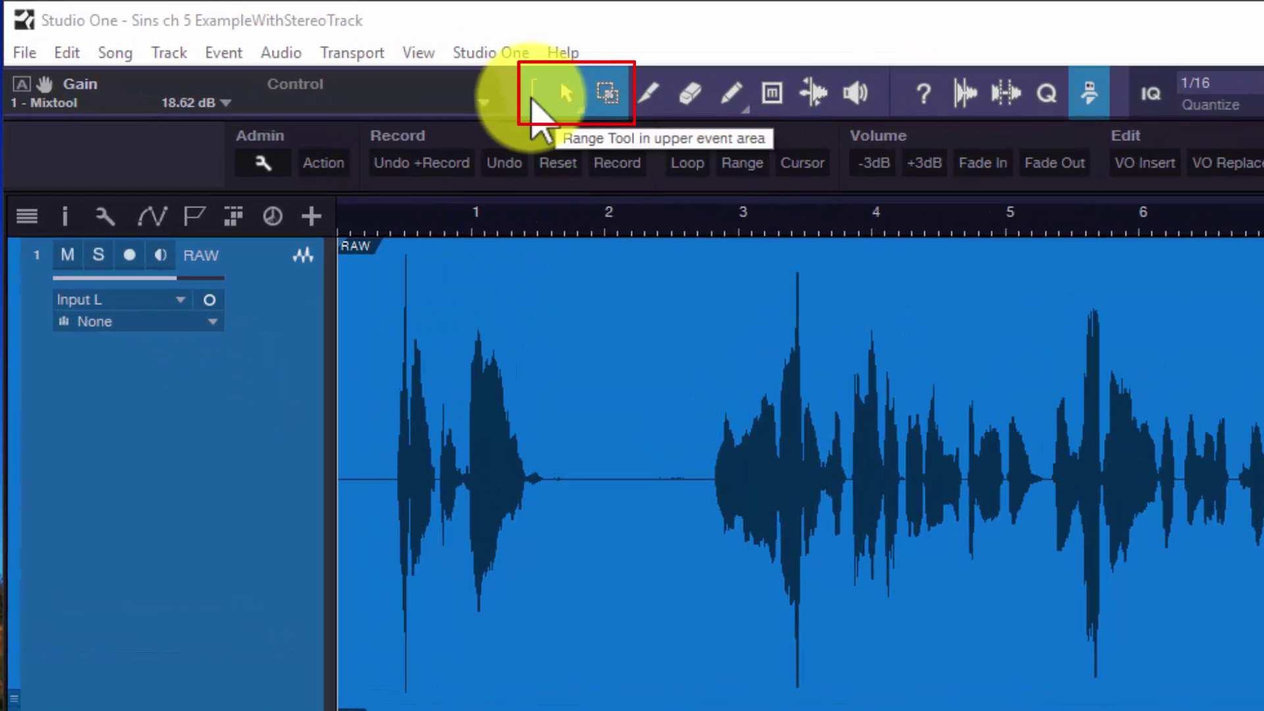
Step: Alternate between the Arrow and Range tools, then toggle the combined Smart Tool mode
{"action": "left_click", "coordinate": [534, 100]}
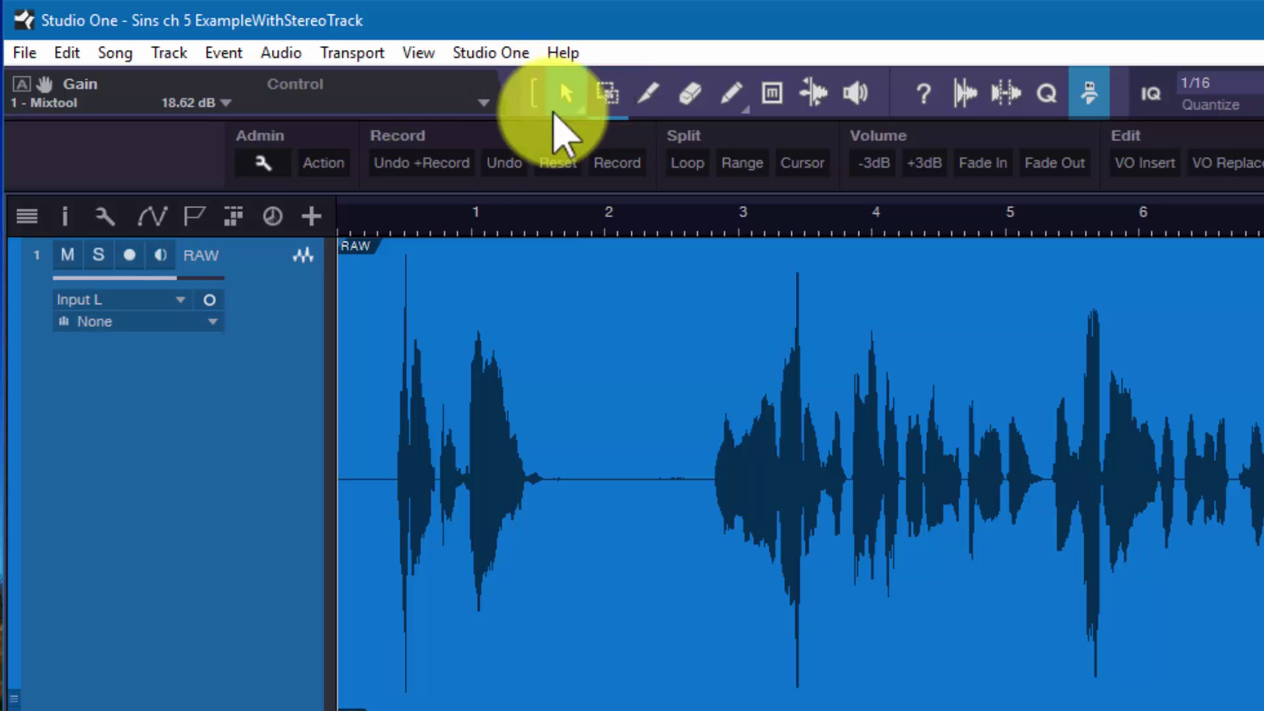
{"action": "left_click", "coordinate": [611, 100]}
{"action": "left_click", "coordinate": [568, 92]}
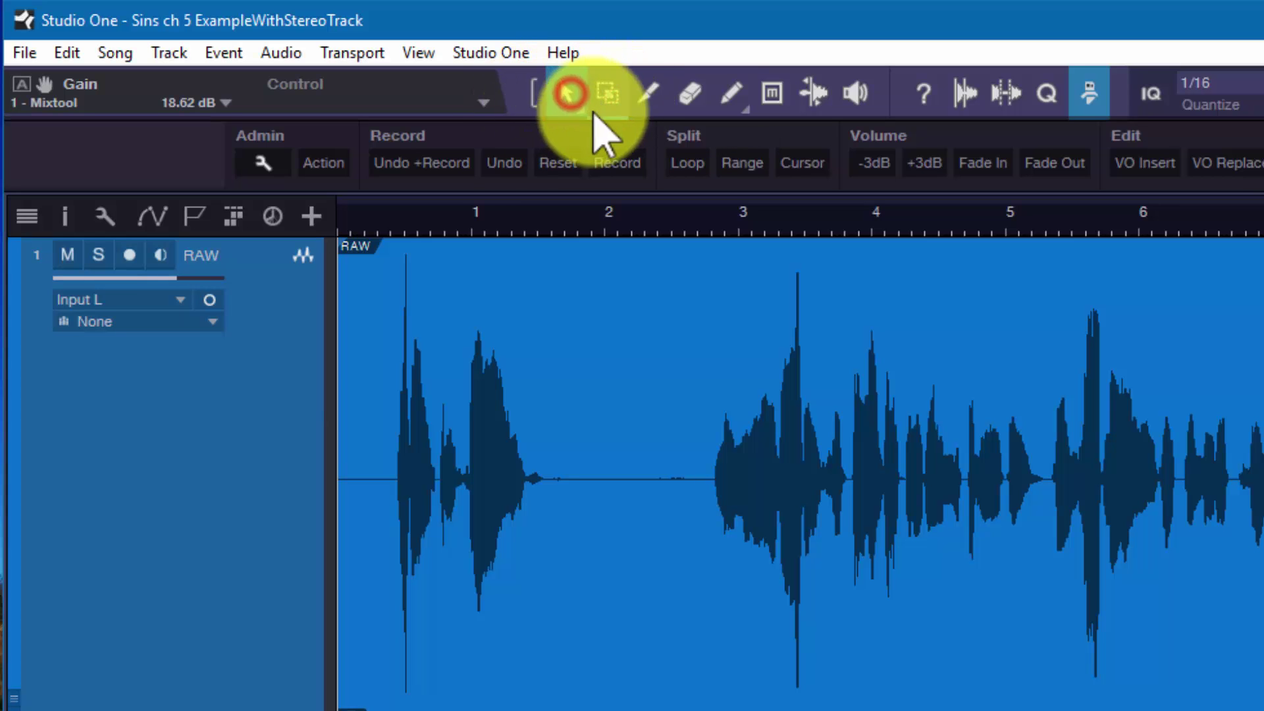
{"action": "left_click", "coordinate": [606, 102]}
{"action": "left_click", "coordinate": [570, 96]}
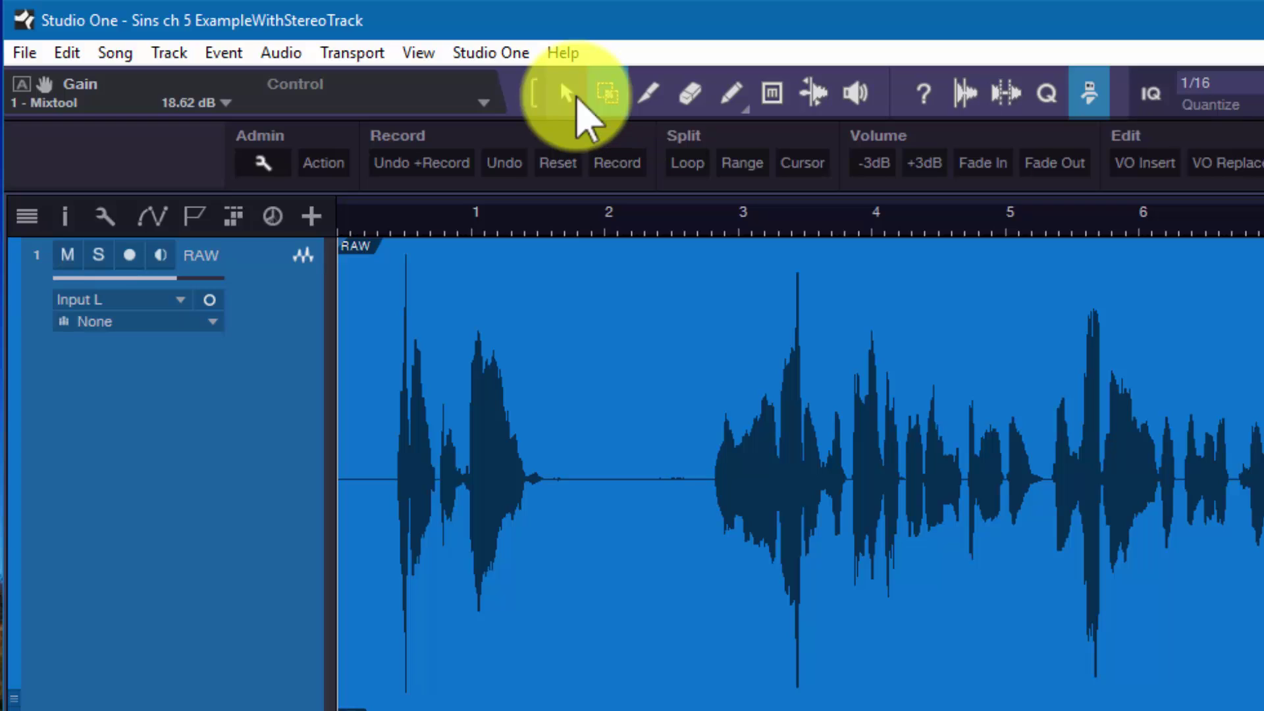
{"action": "left_click", "coordinate": [527, 96]}
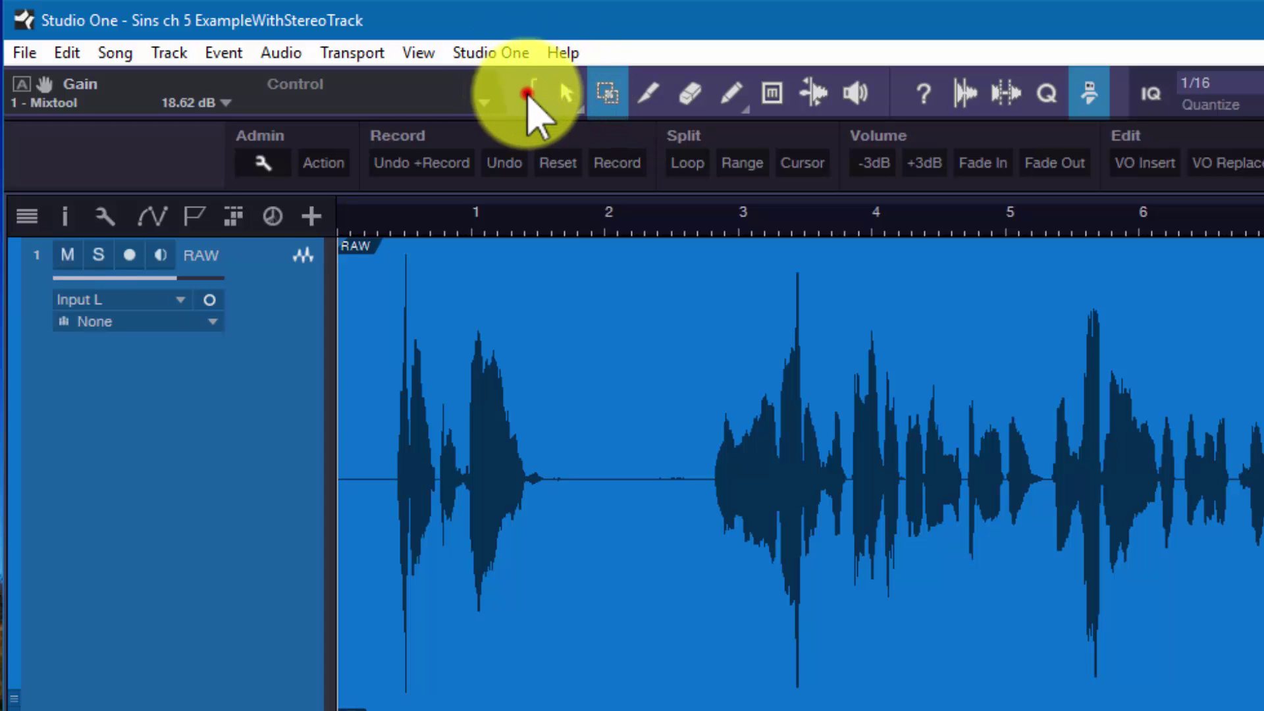
{"action": "left_click", "coordinate": [535, 95]}
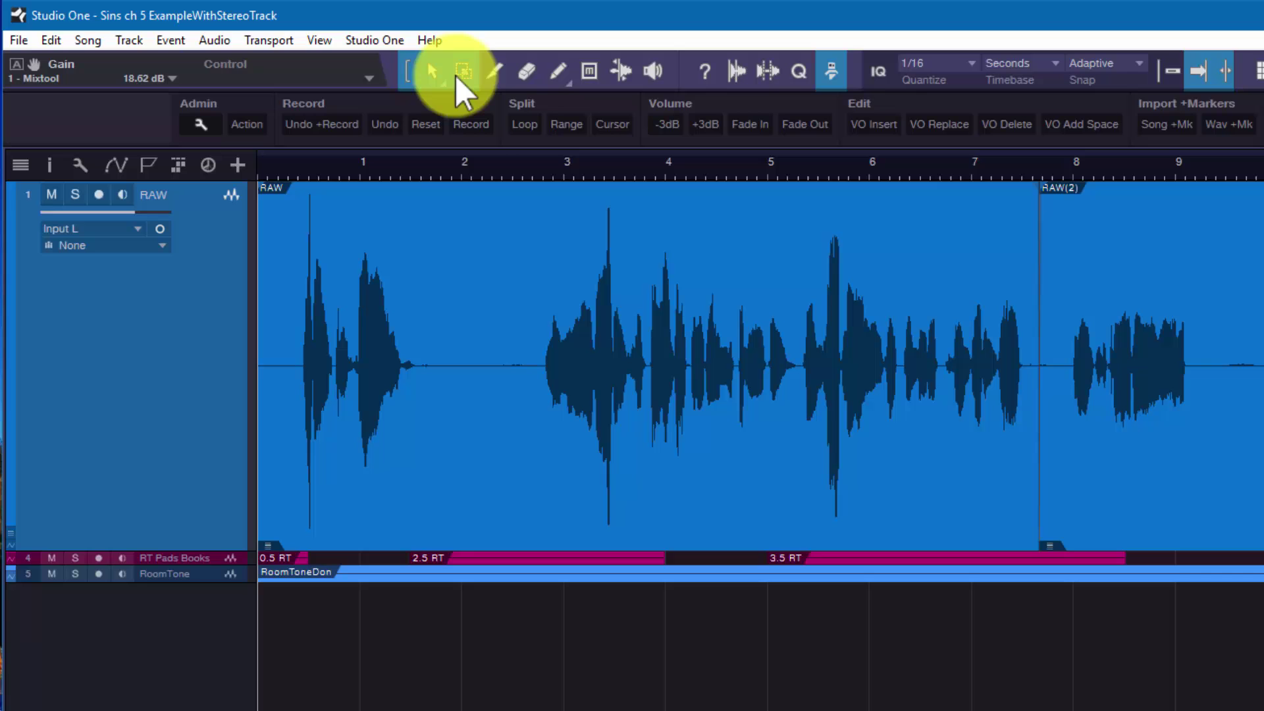
Step: With the Range tool, select a time range across the RAW event, then clear it
{"action": "left_click", "coordinate": [461, 73]}
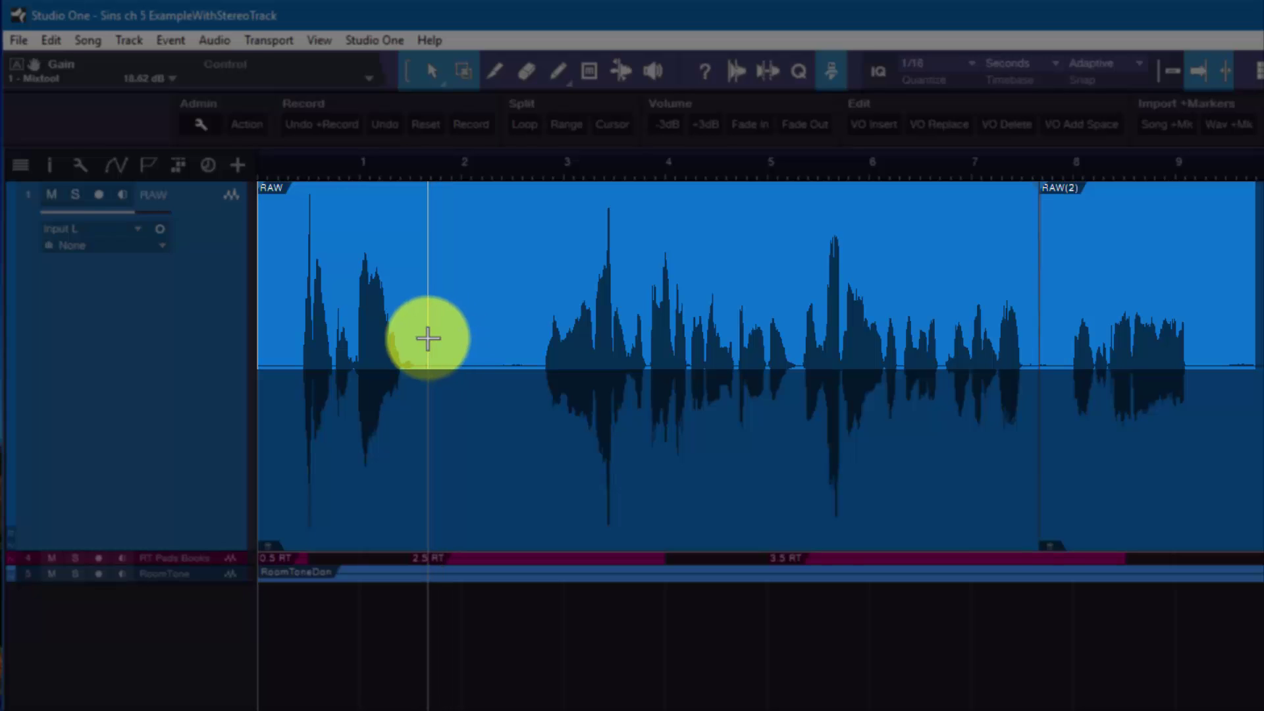
{"action": "left_click_drag", "start_coordinate": [428, 333], "coordinate": [989, 344]}
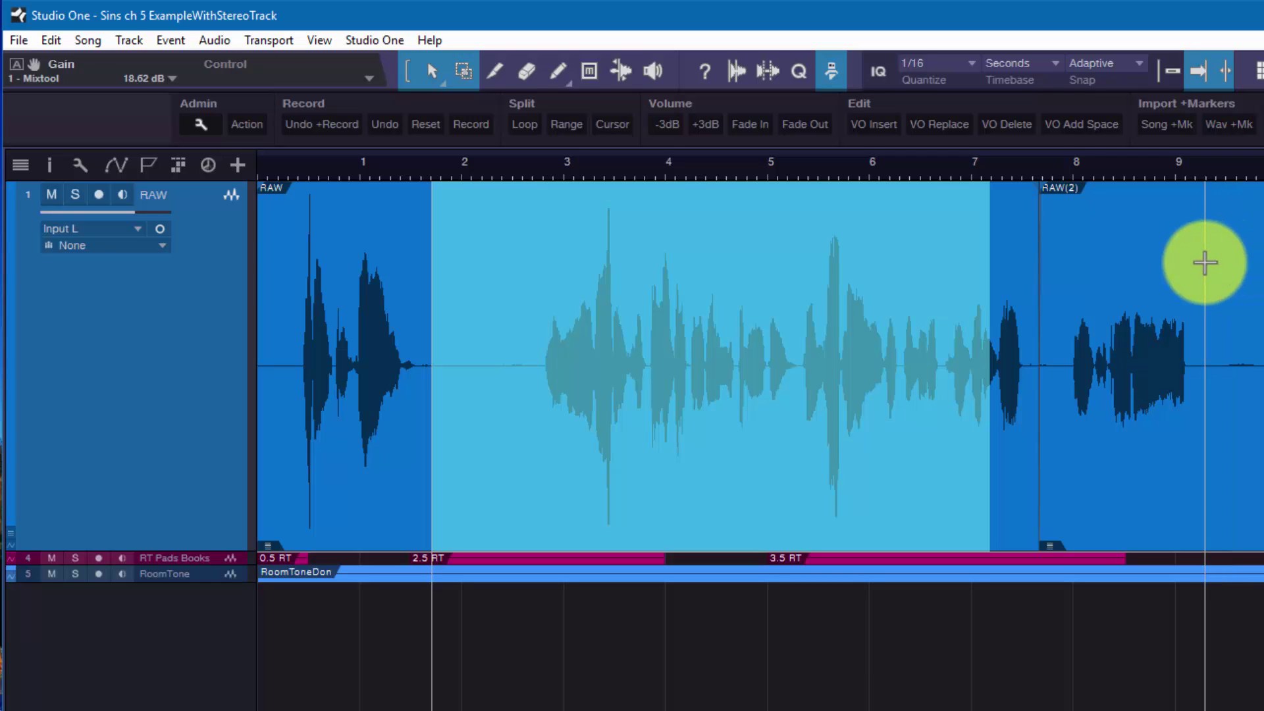
{"action": "left_click", "coordinate": [1205, 262]}
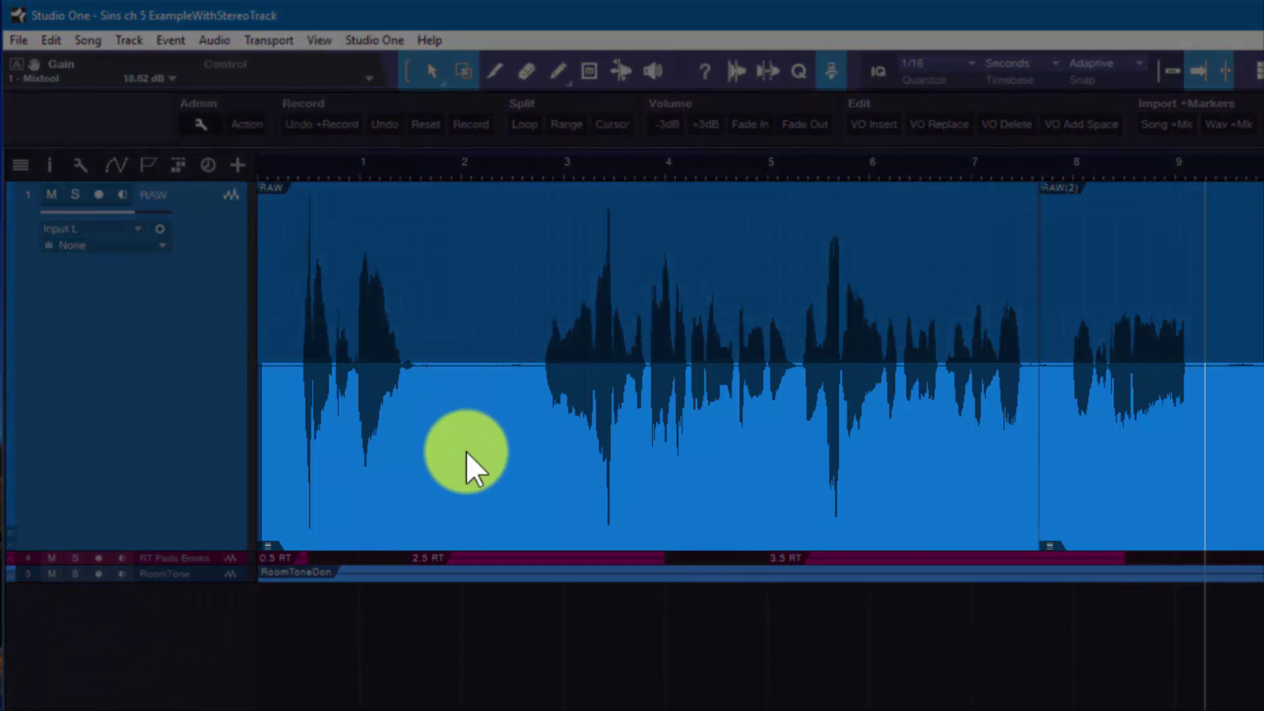
Step: With the Arrow tool, drag the RAW event down onto a new track below RoomTone
{"action": "left_click", "coordinate": [466, 452]}
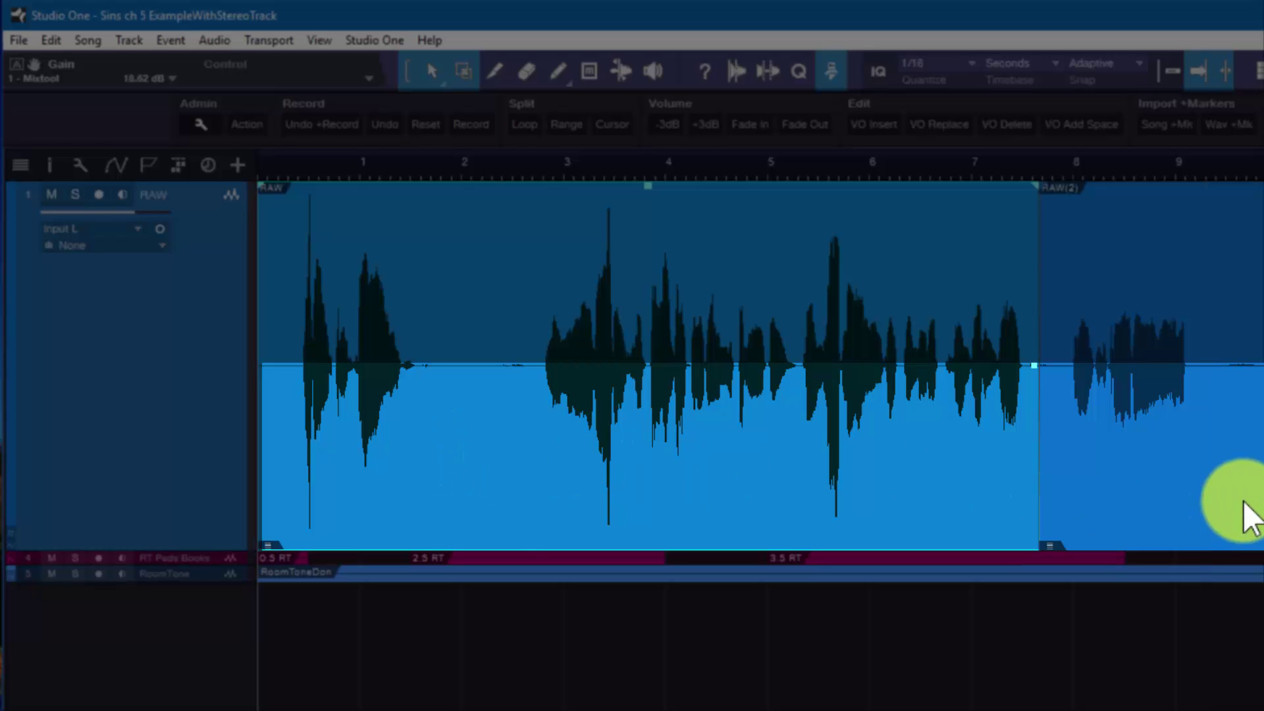
{"action": "left_click", "coordinate": [1246, 508]}
{"action": "left_click", "coordinate": [475, 459]}
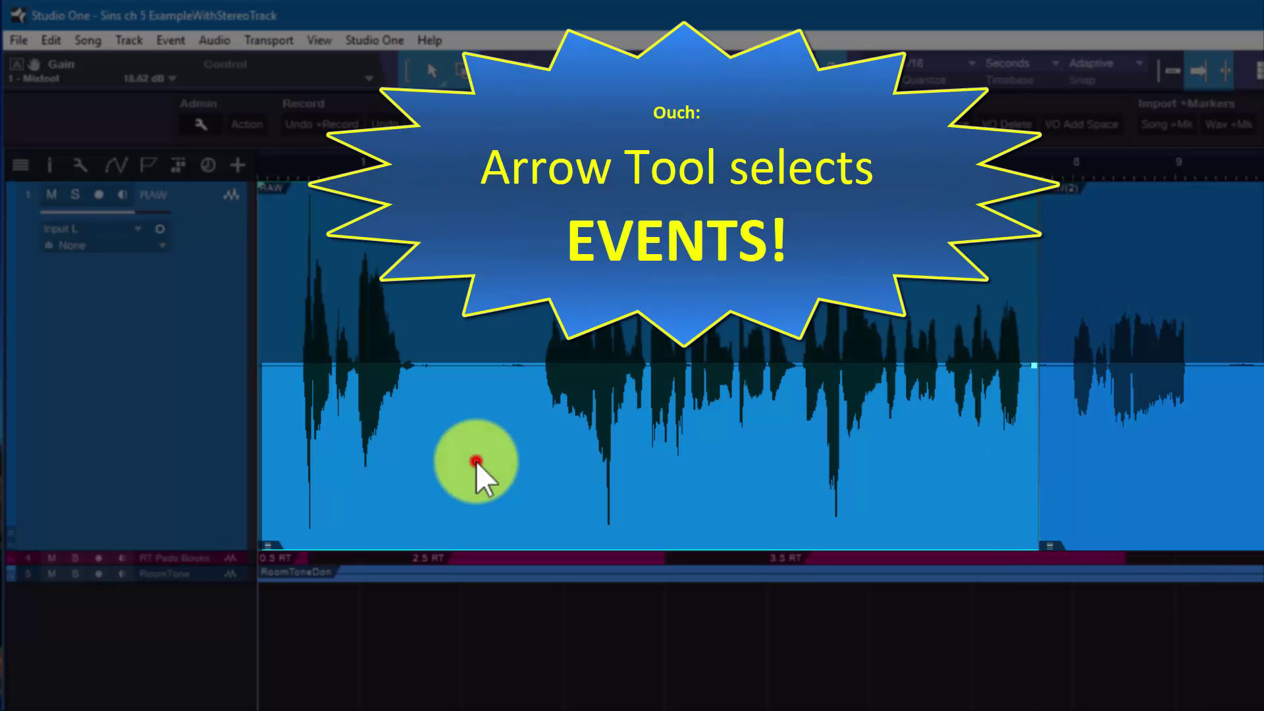
{"action": "left_click_drag", "start_coordinate": [467, 443], "coordinate": [518, 409]}
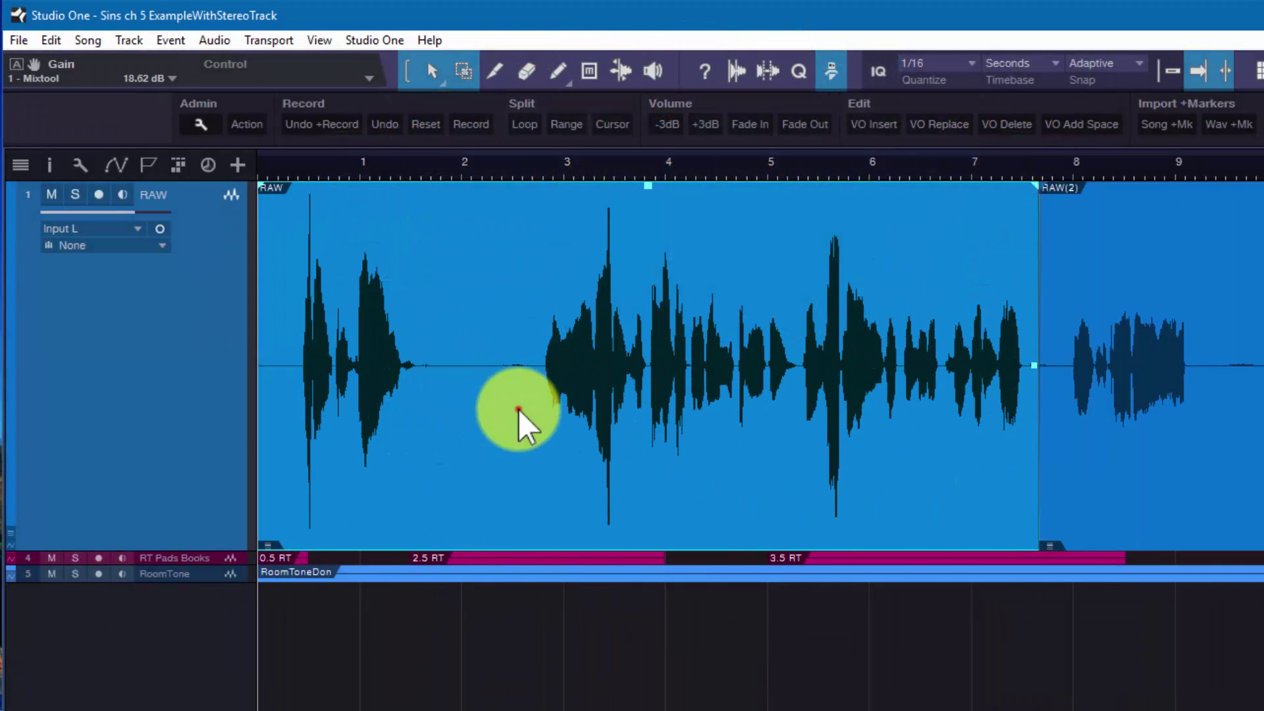
{"action": "left_click_drag", "start_coordinate": [515, 589], "coordinate": [505, 657]}
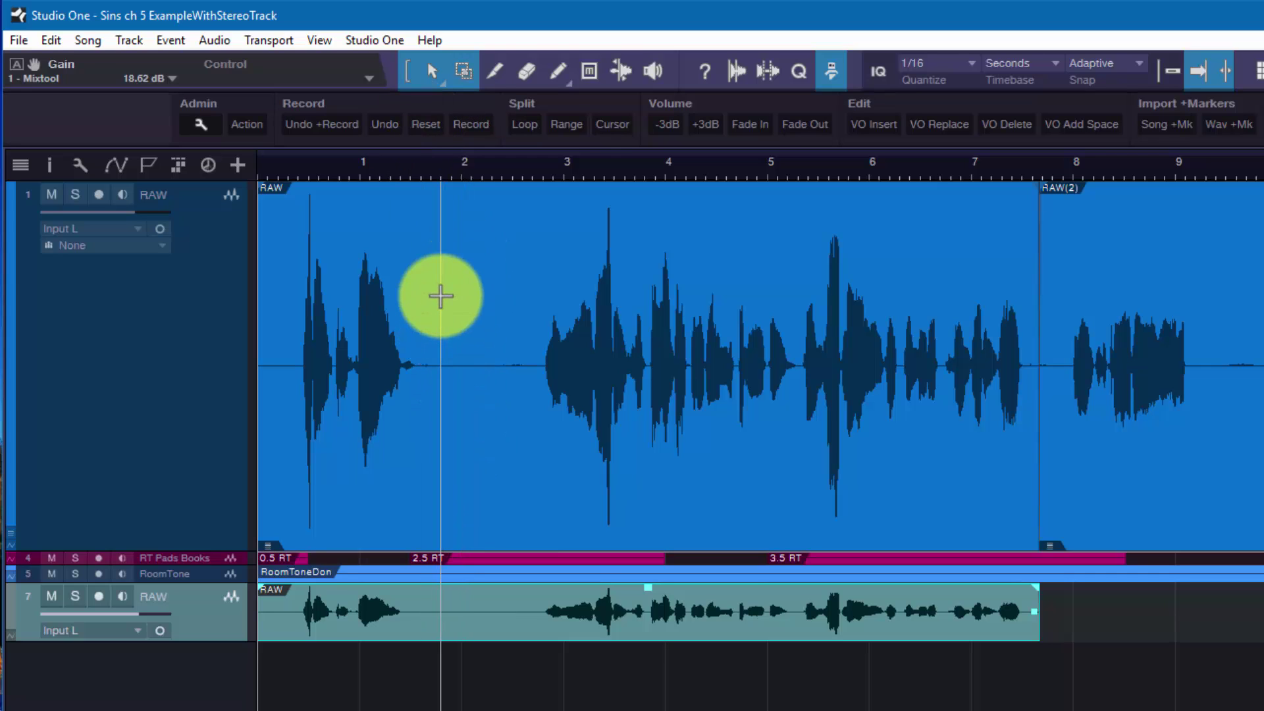
Step: Undo the RAW event move, set the song position just before bar 2, and deselect
{"action": "key", "text": "ctrl+z"}
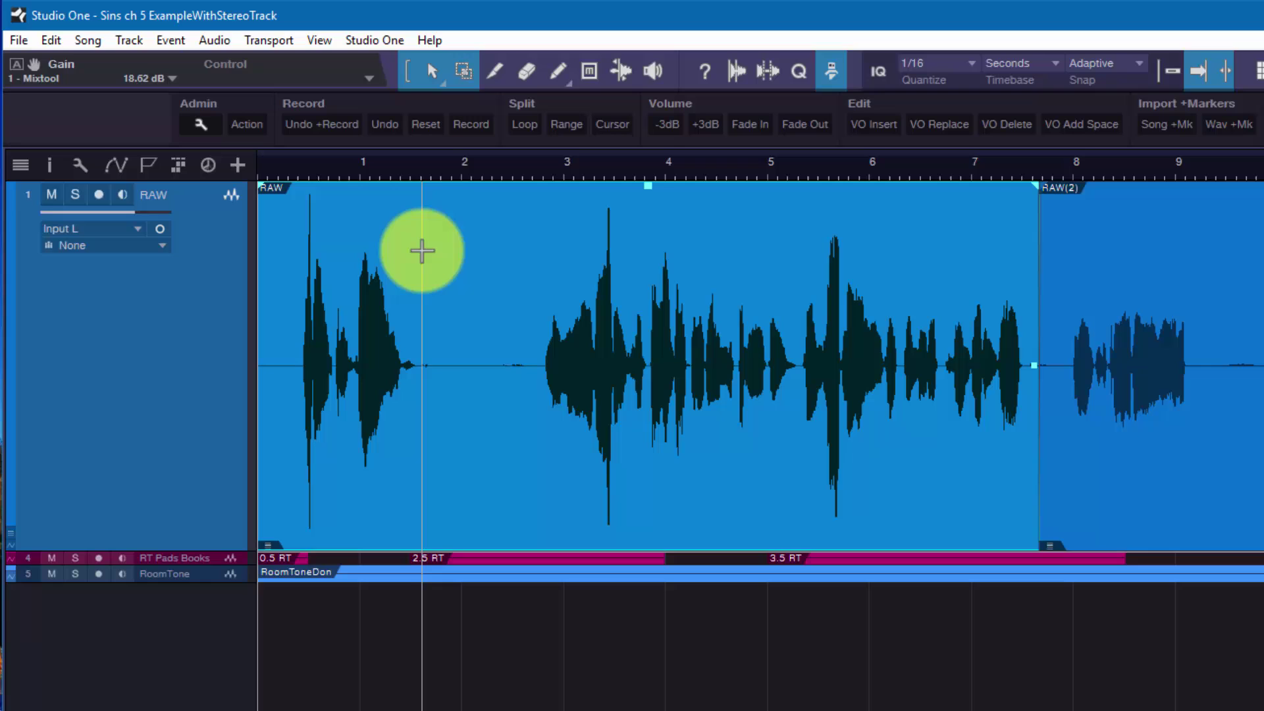
{"action": "left_click", "coordinate": [420, 168]}
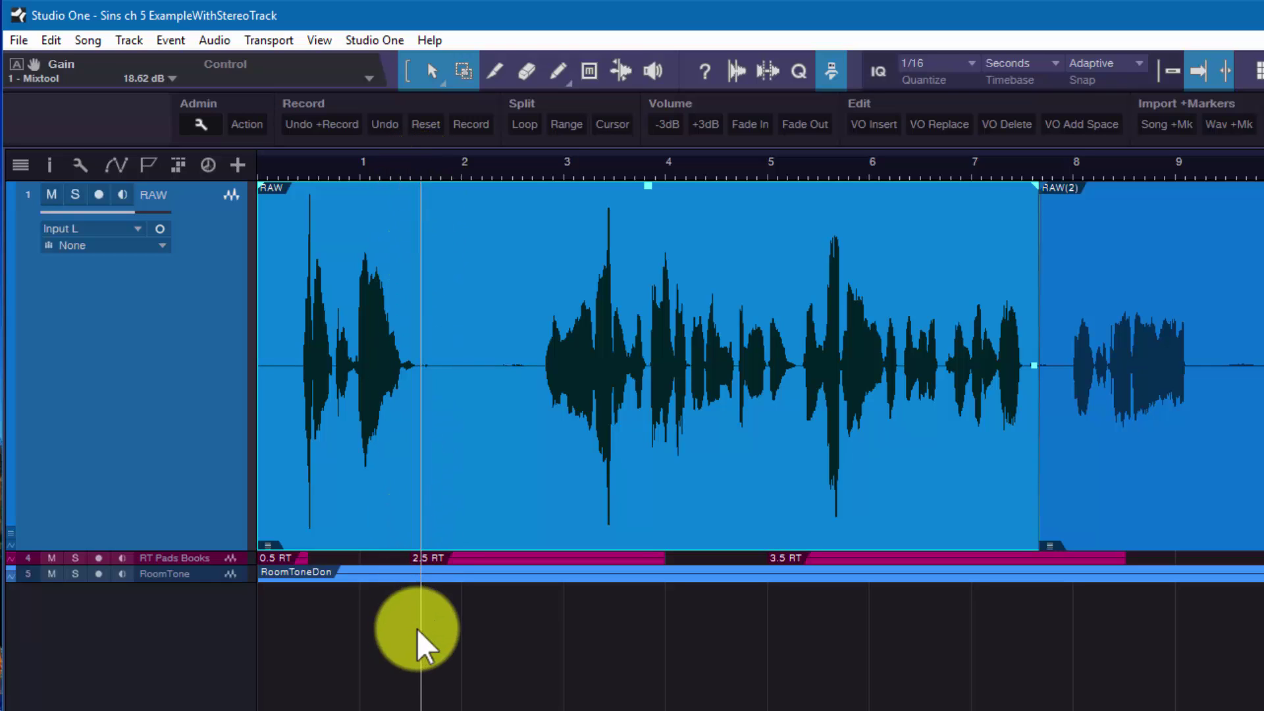
{"action": "left_click", "coordinate": [446, 630]}
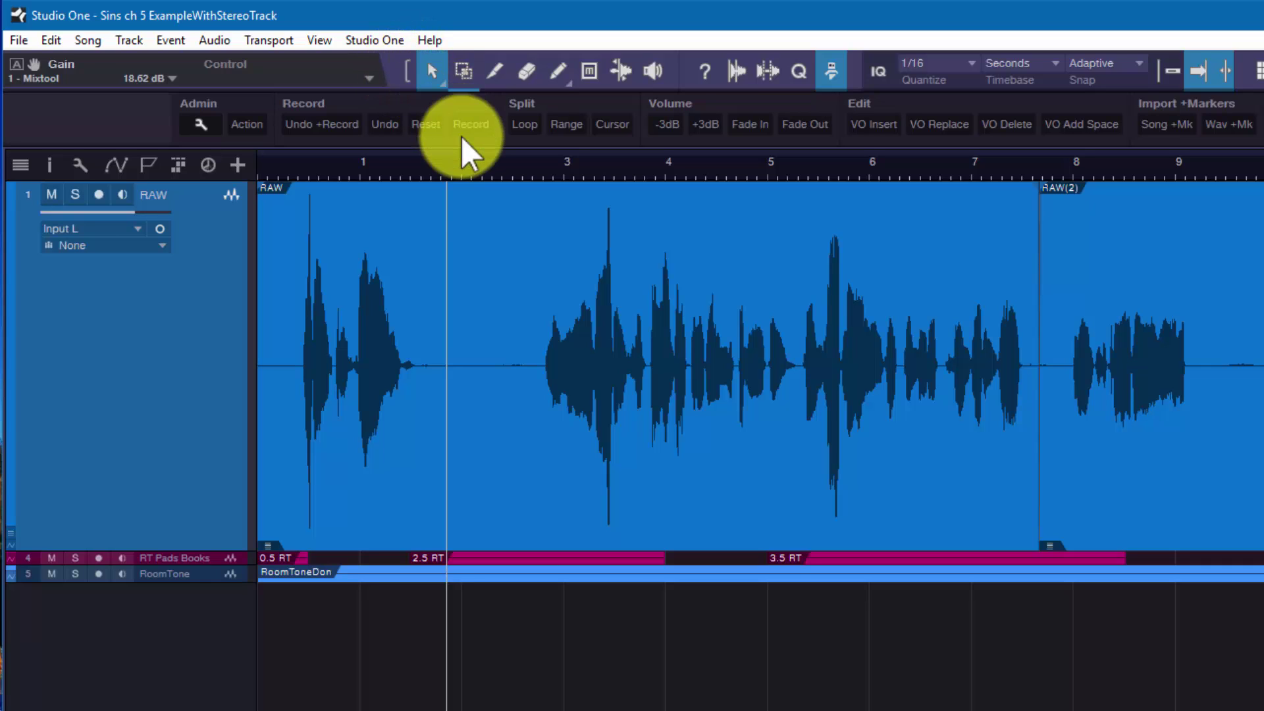
Step: Place the song position near bar 2 and turn on the combined Smart Tool mode
{"action": "left_click", "coordinate": [429, 168]}
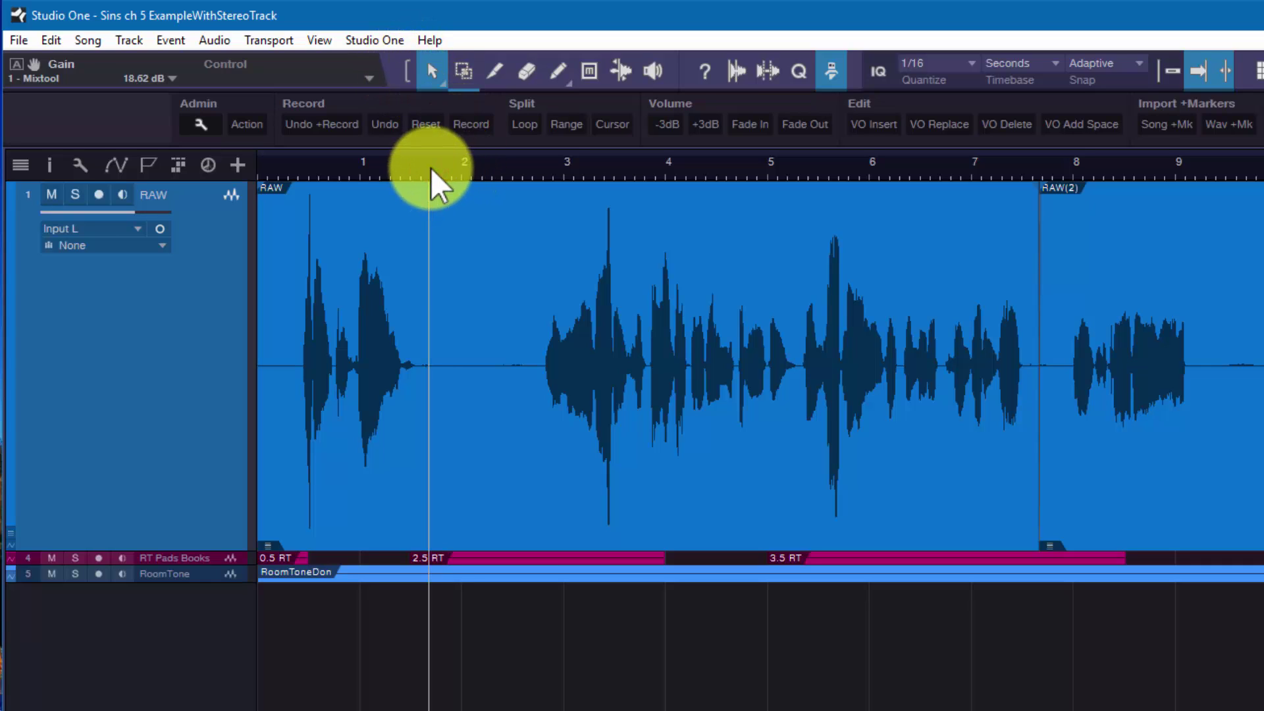
{"action": "left_click", "coordinate": [438, 168]}
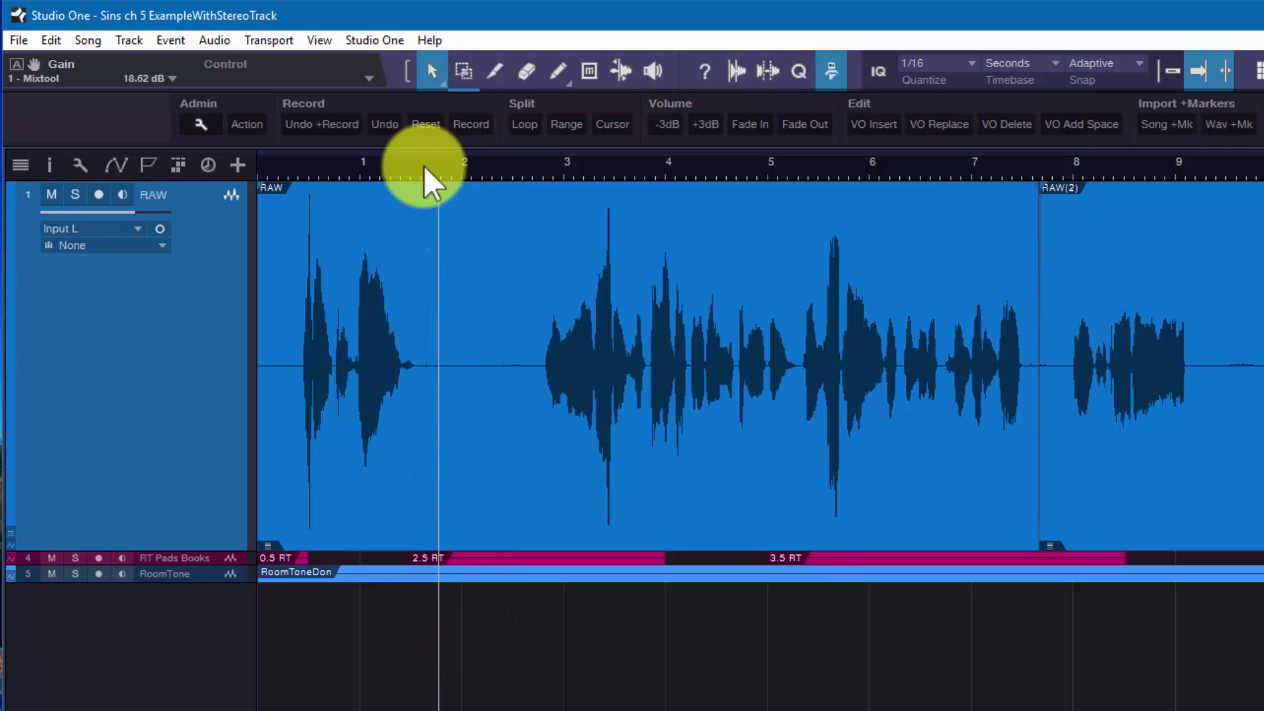
{"action": "left_click", "coordinate": [408, 71]}
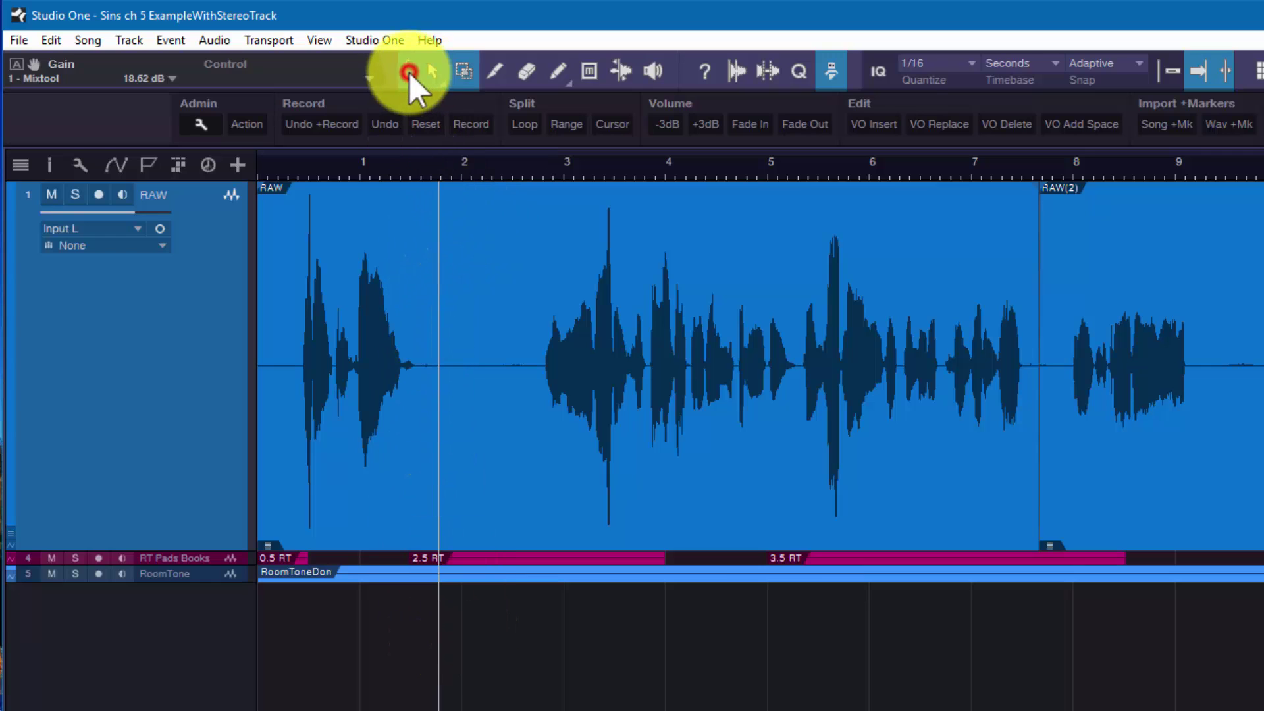
Step: Try playback start points and play, ending with the start in the gap after the first phrase
{"action": "left_click", "coordinate": [477, 274]}
{"action": "left_click", "coordinate": [1071, 254]}
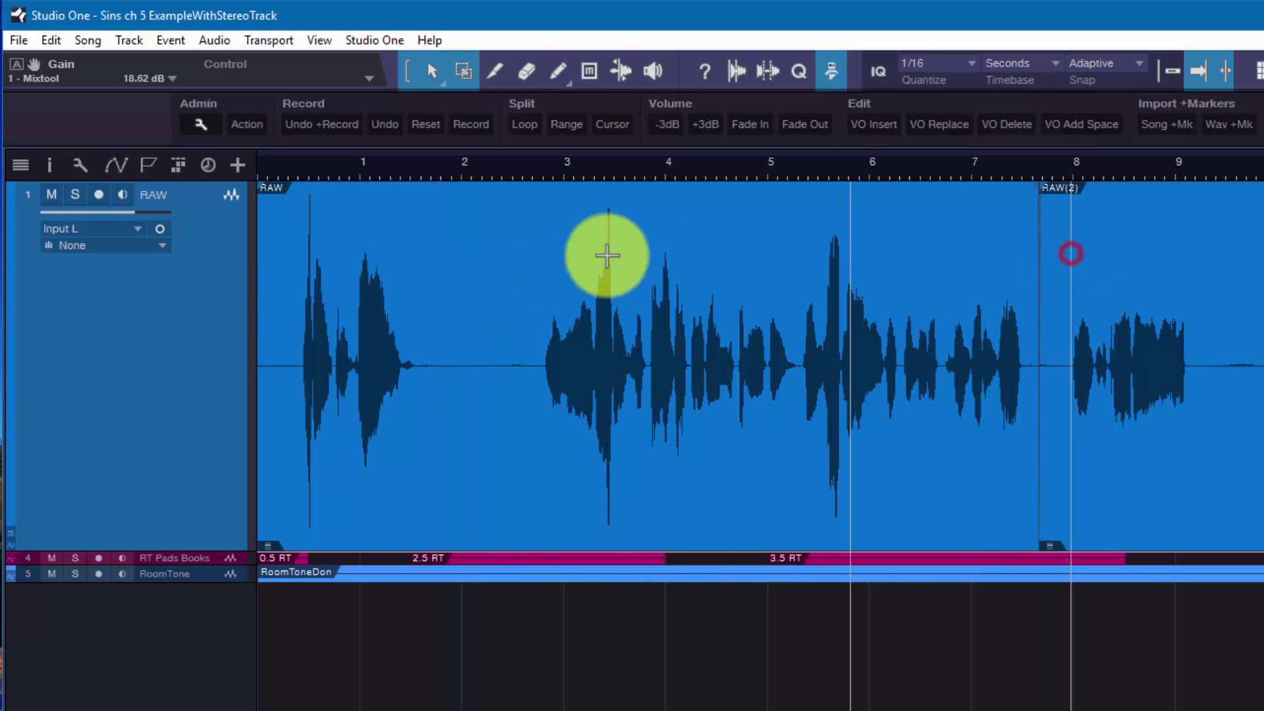
{"action": "left_click", "coordinate": [419, 255]}
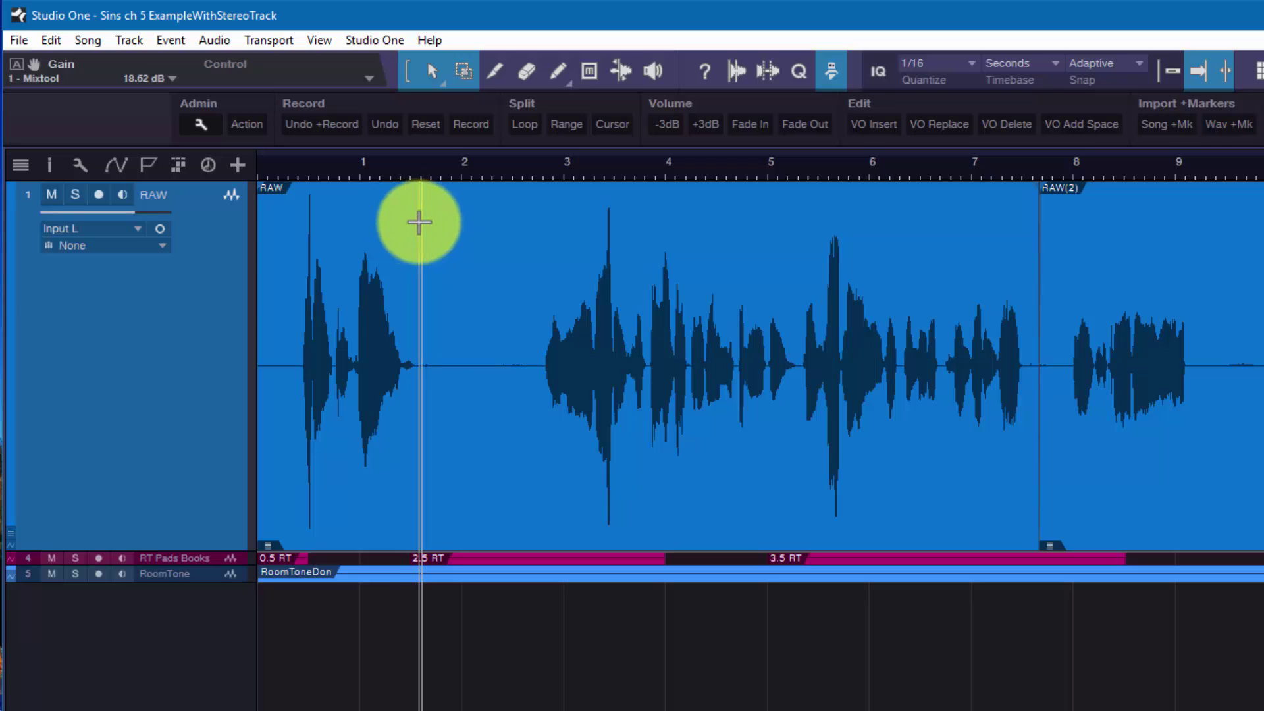
{"action": "left_click", "coordinate": [528, 233]}
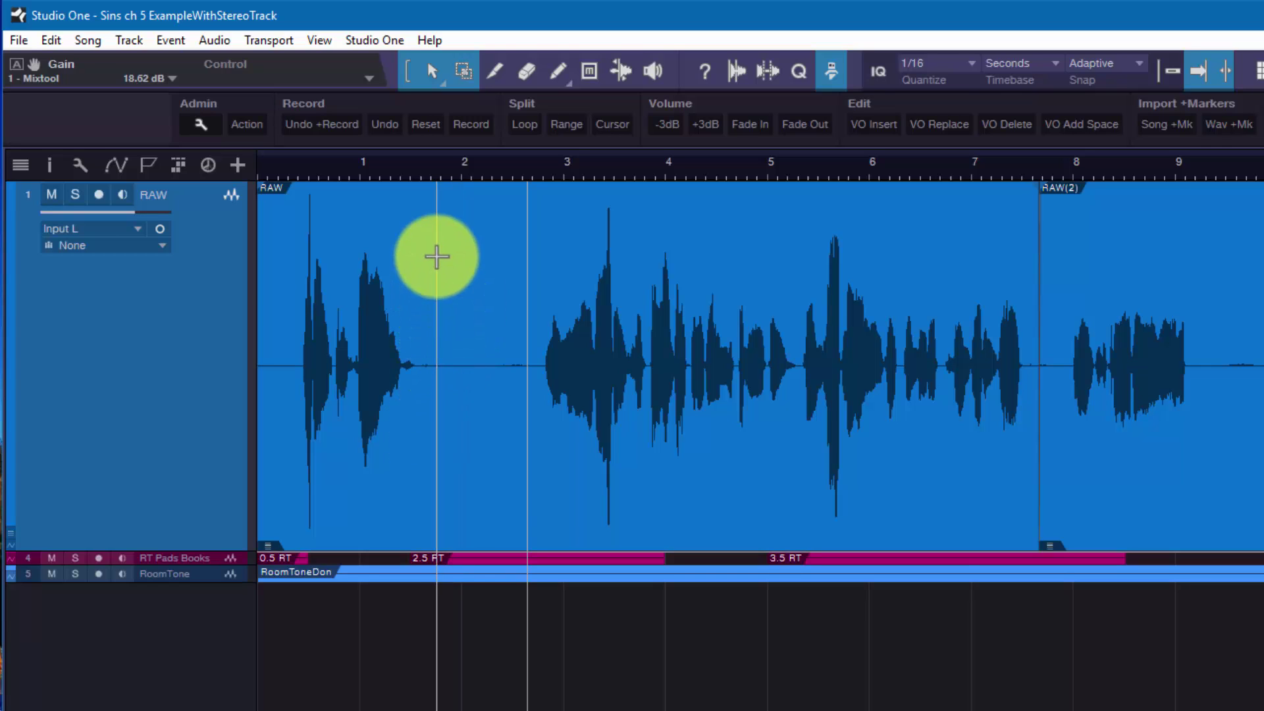
{"action": "left_click", "coordinate": [447, 307]}
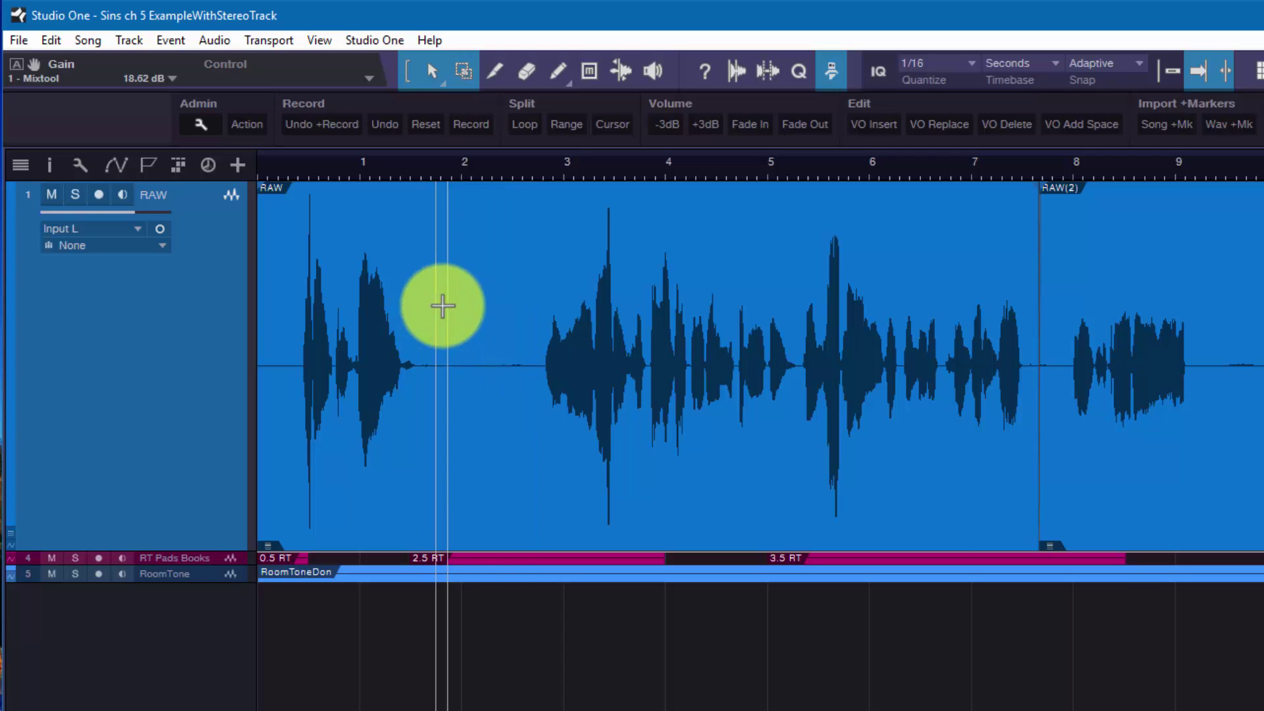
{"action": "left_click", "coordinate": [422, 315]}
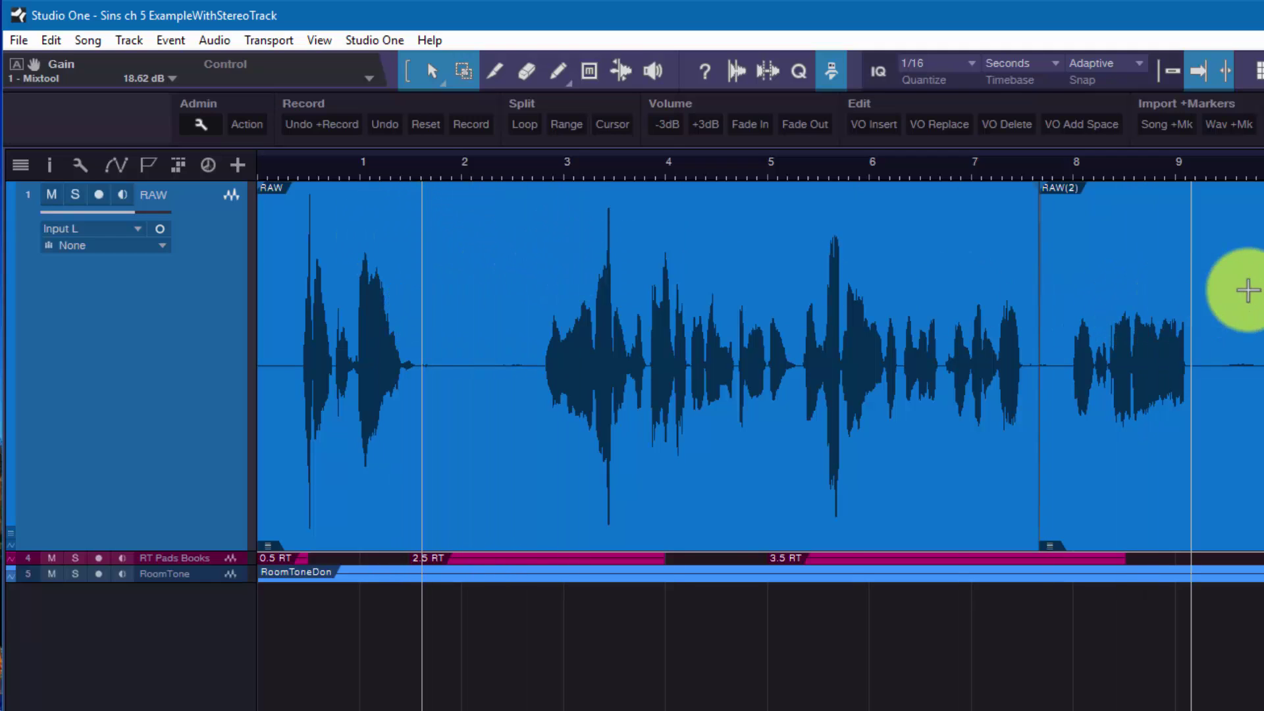
{"action": "left_click", "coordinate": [1217, 282]}
{"action": "key", "text": "space"}
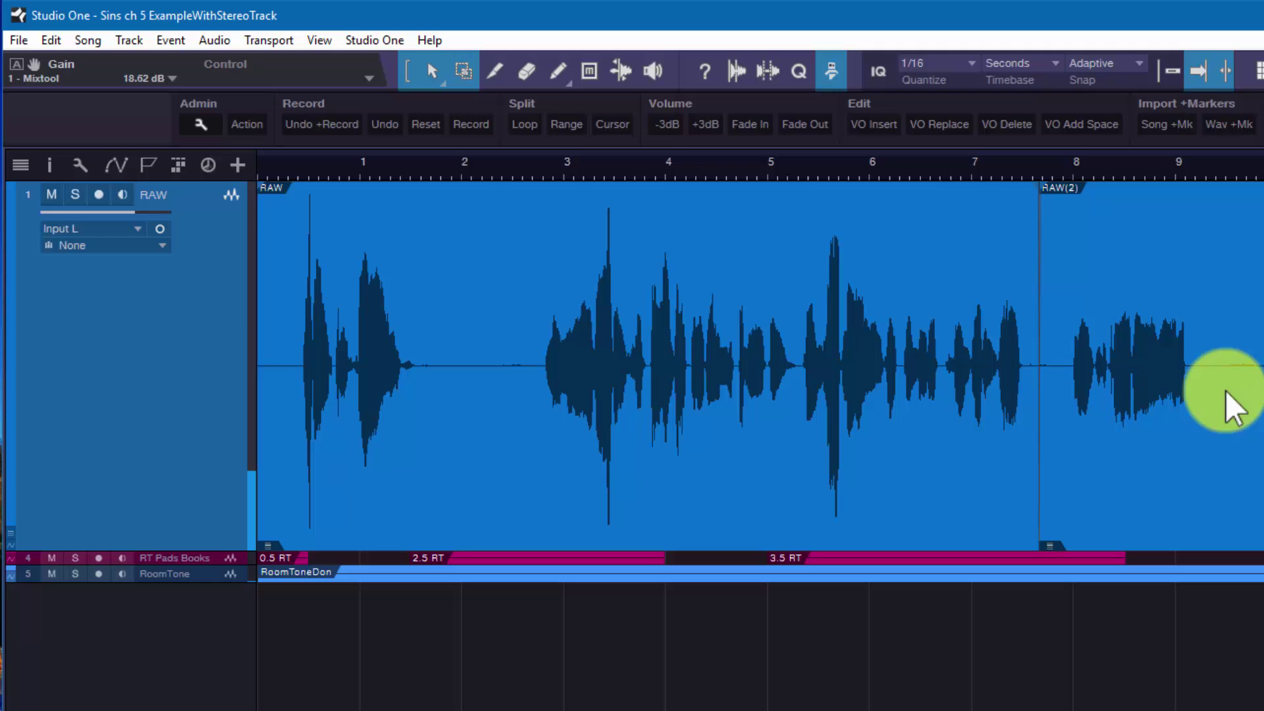
{"action": "left_click", "coordinate": [424, 294]}
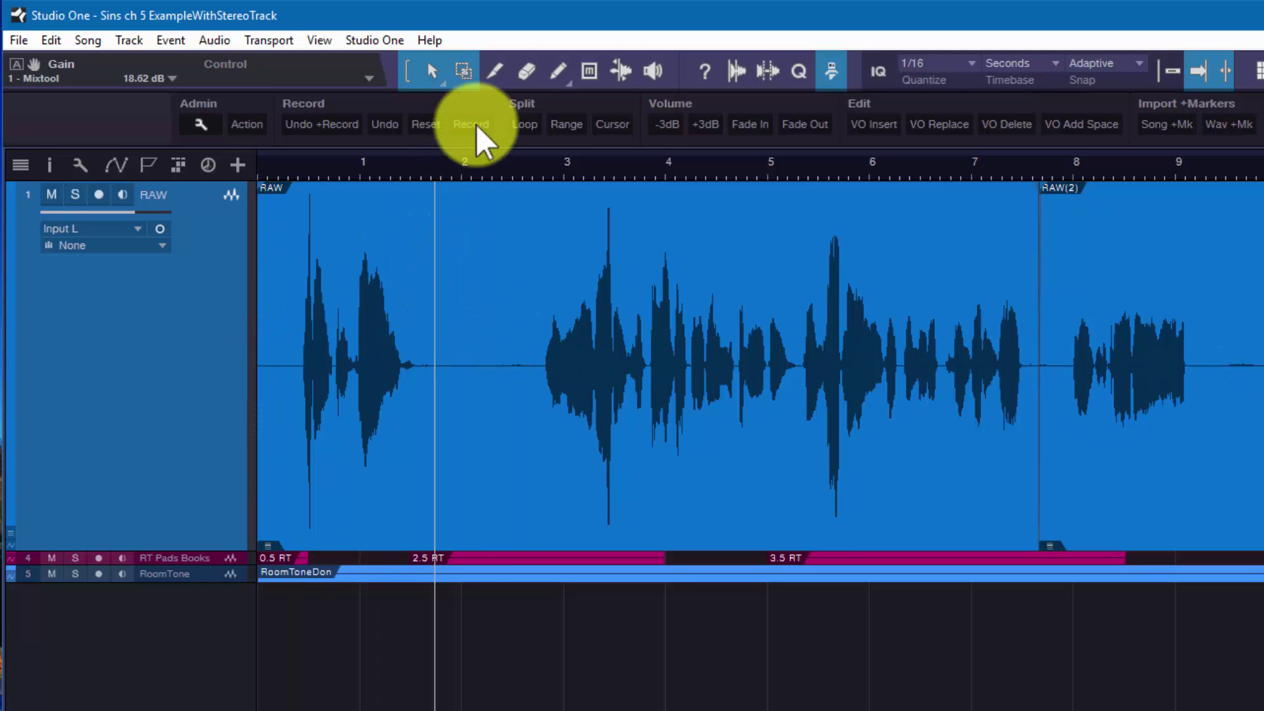
Step: With the Smart Tool, drag a range from bar 2.705 to 5.323 over the second phrase
{"action": "left_click", "coordinate": [495, 74]}
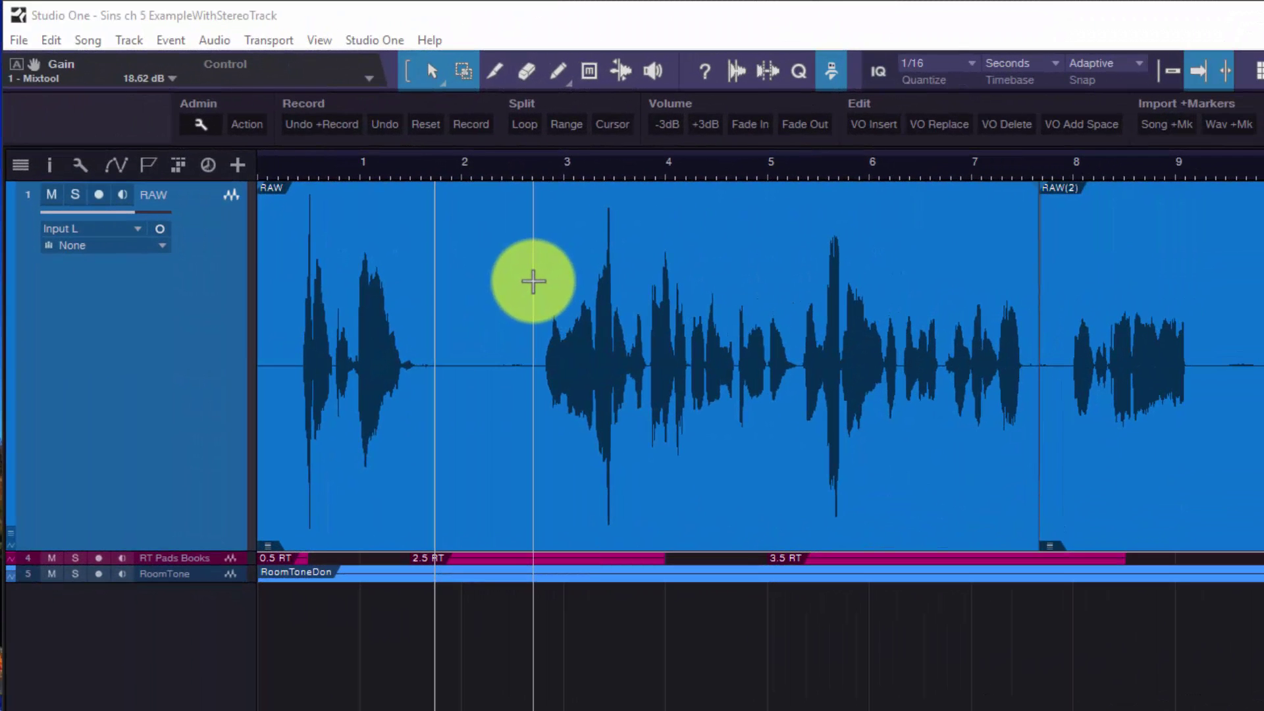
{"action": "left_click", "coordinate": [533, 281]}
{"action": "left_click_drag", "start_coordinate": [533, 282], "coordinate": [801, 287]}
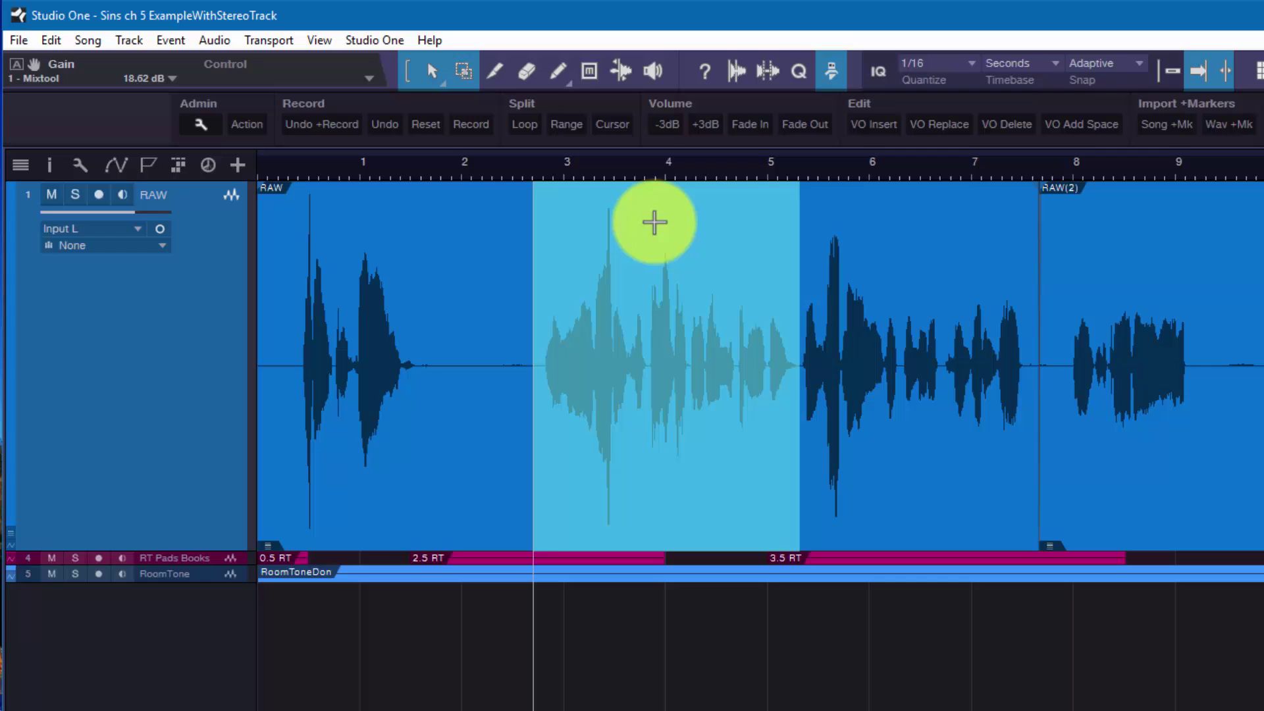
Step: Split the RAW event at both range edges, then try -10.5 dB and a 696 ms fade-out
{"action": "left_click", "coordinate": [497, 72]}
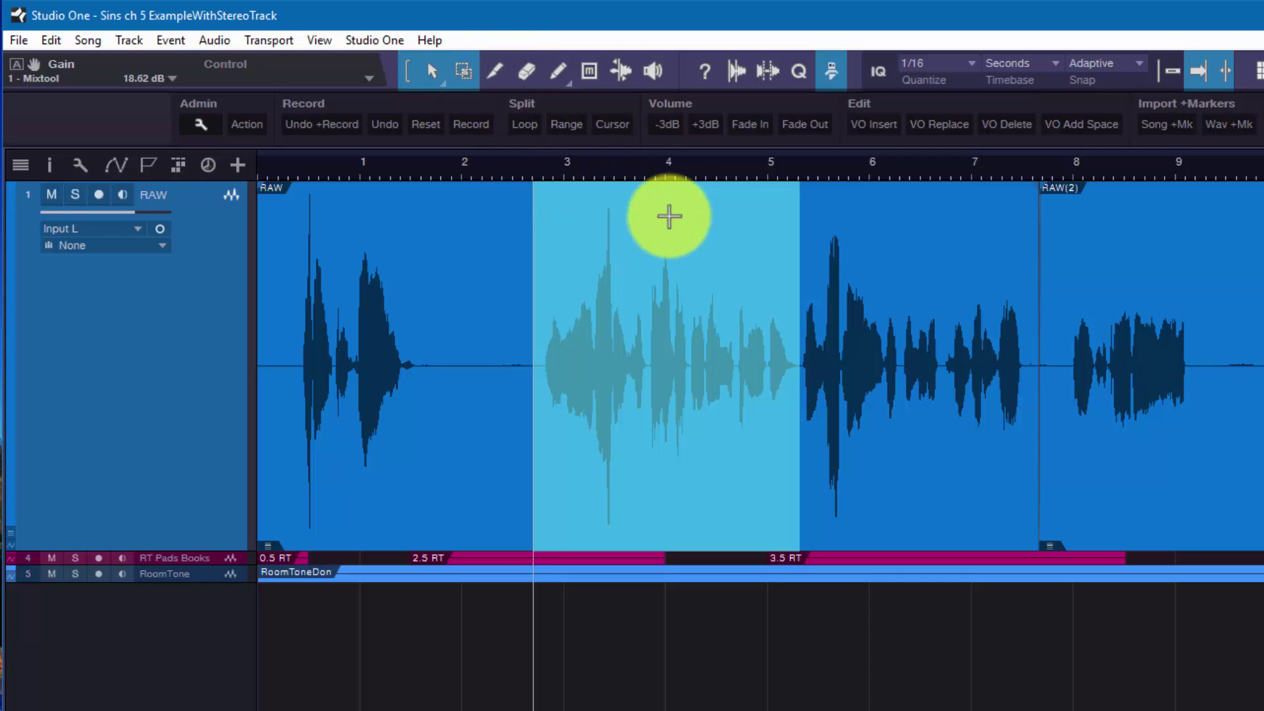
{"action": "left_click", "coordinate": [688, 248]}
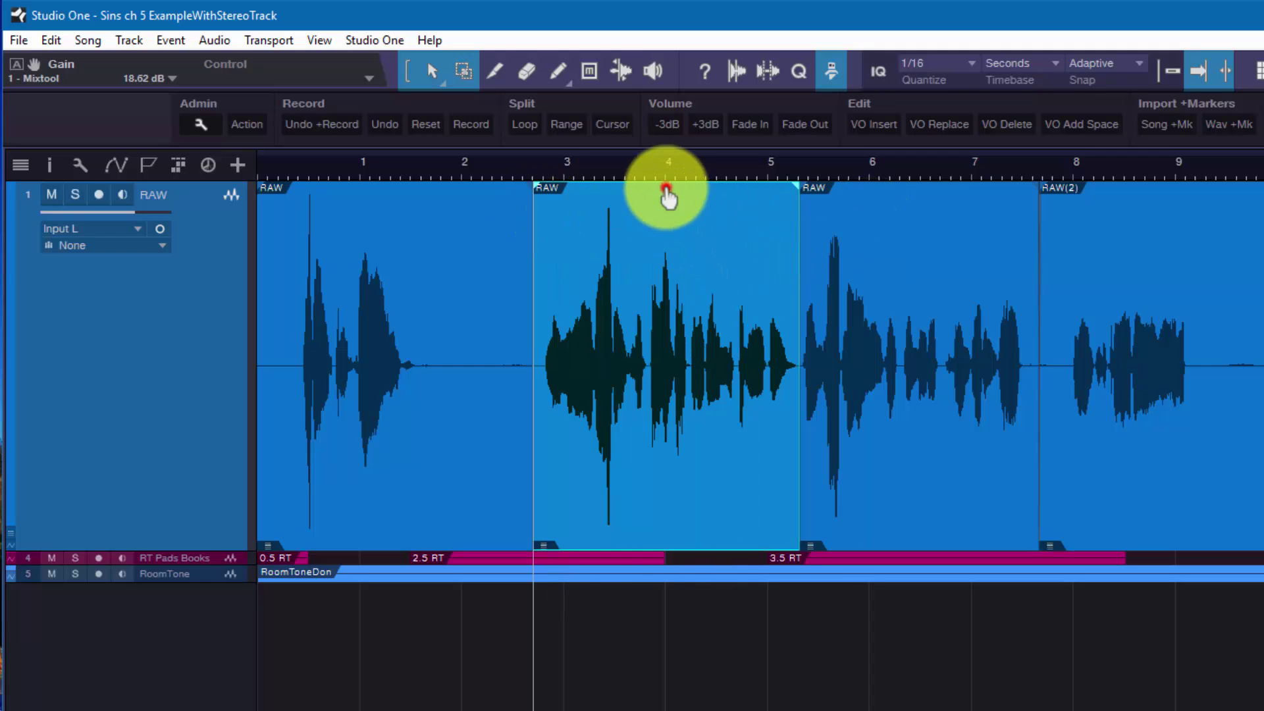
{"action": "left_click_drag", "start_coordinate": [666, 187], "coordinate": [678, 262]}
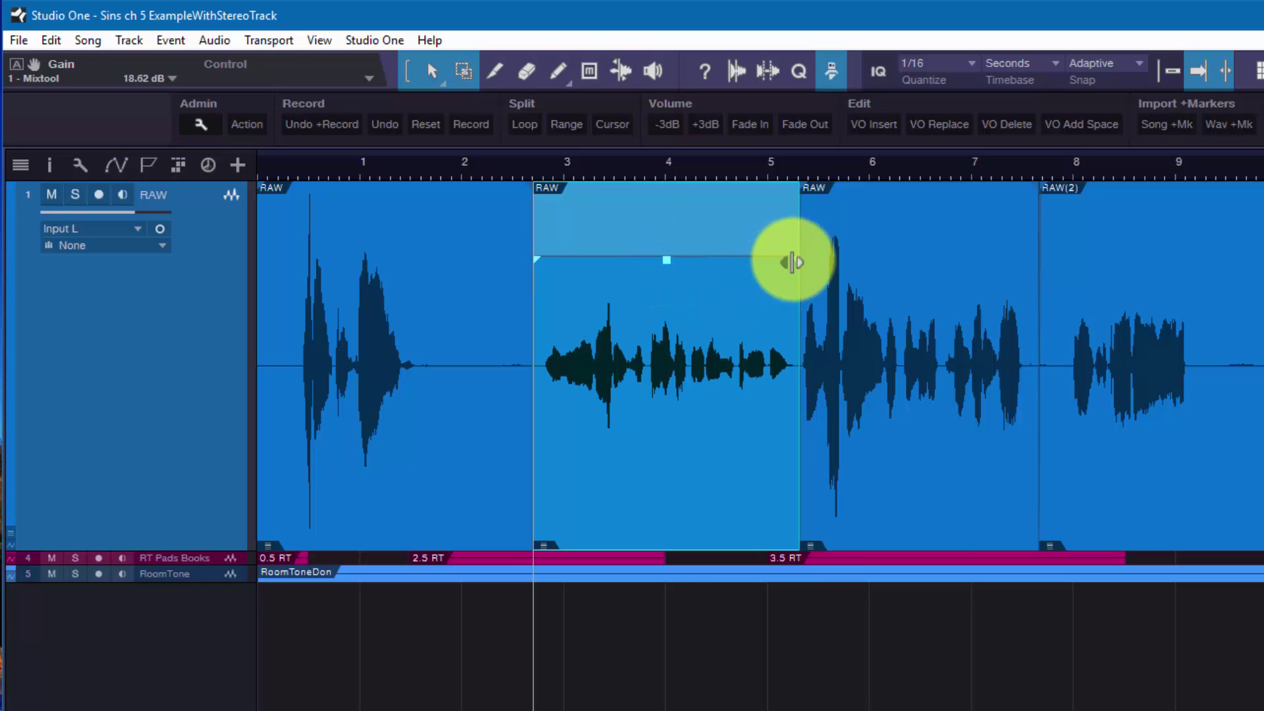
{"action": "left_click_drag", "start_coordinate": [785, 267], "coordinate": [717, 282]}
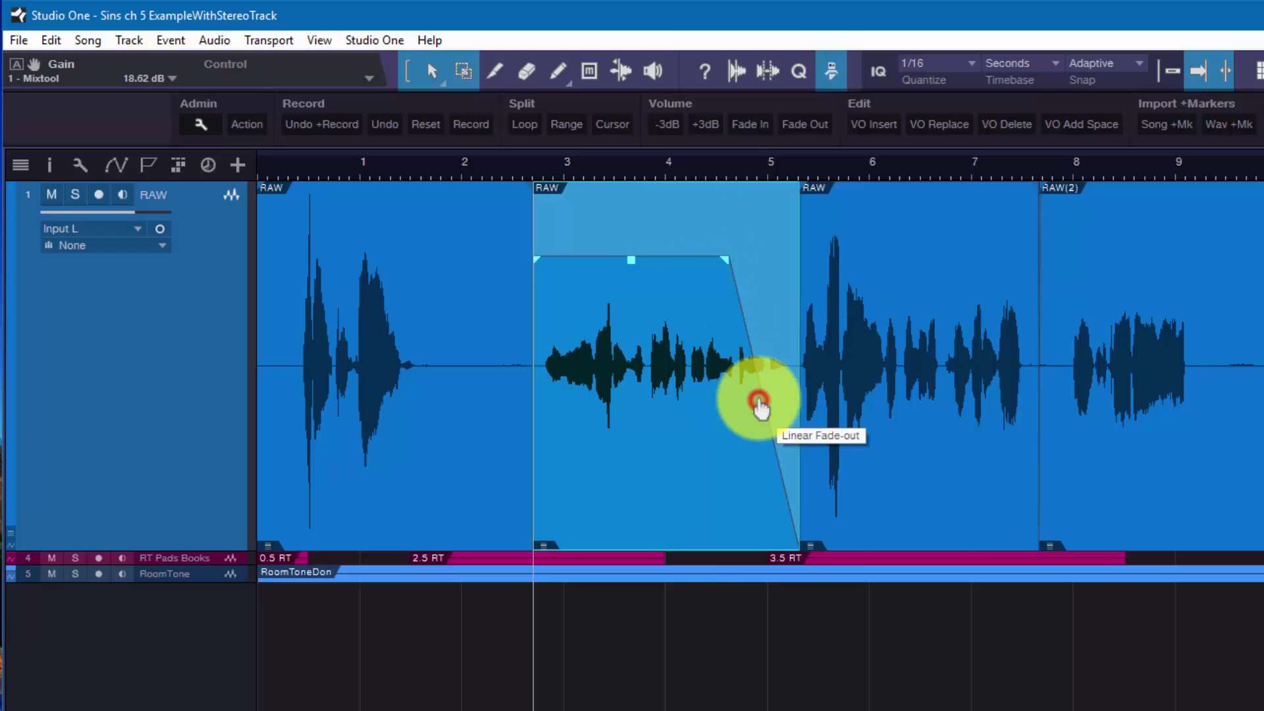
{"action": "left_click_drag", "start_coordinate": [757, 403], "coordinate": [758, 335]}
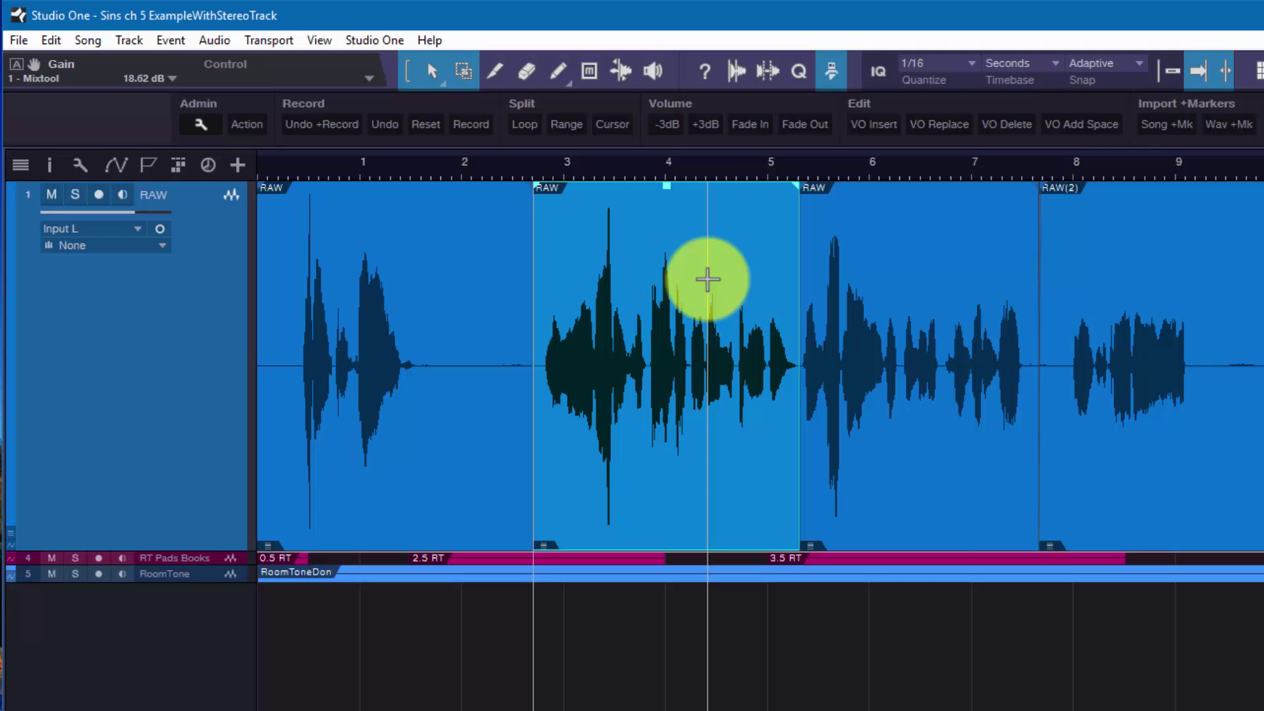
Step: Split the RAW voiceover just before bar 2, undoing a misplaced first split
{"action": "left_click", "coordinate": [460, 279]}
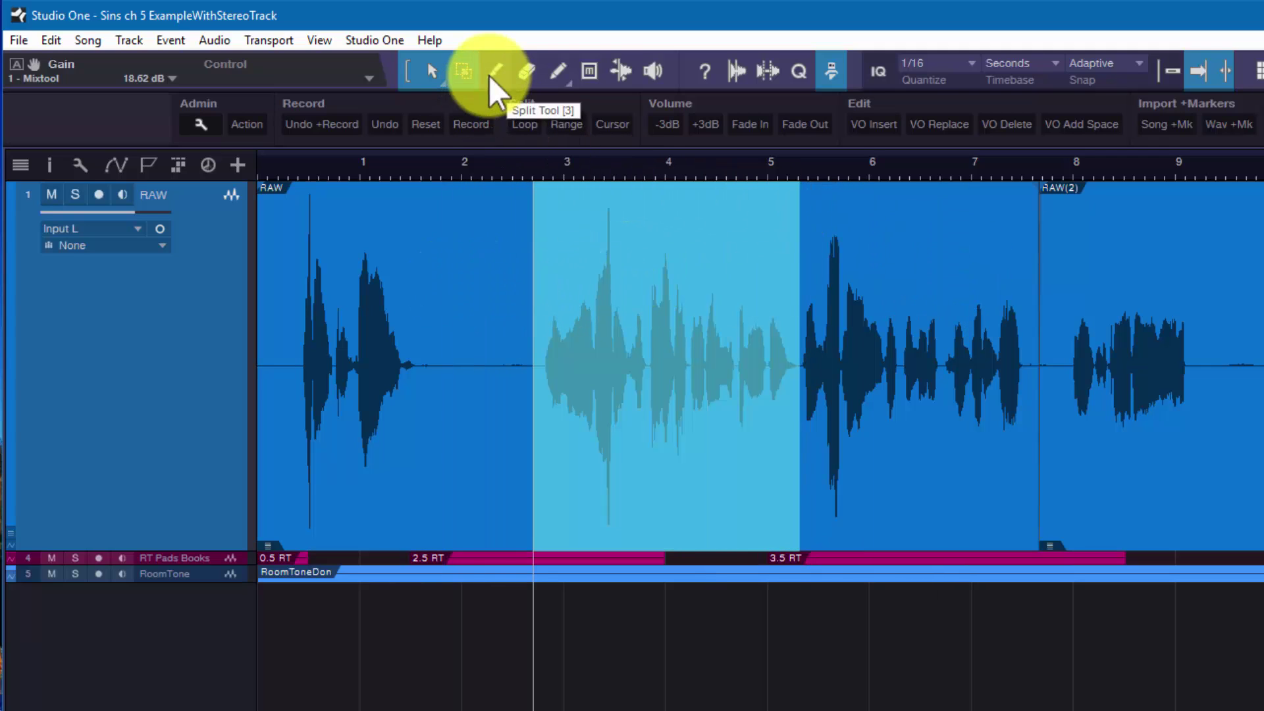
{"action": "left_click", "coordinate": [495, 69]}
{"action": "left_click", "coordinate": [463, 283]}
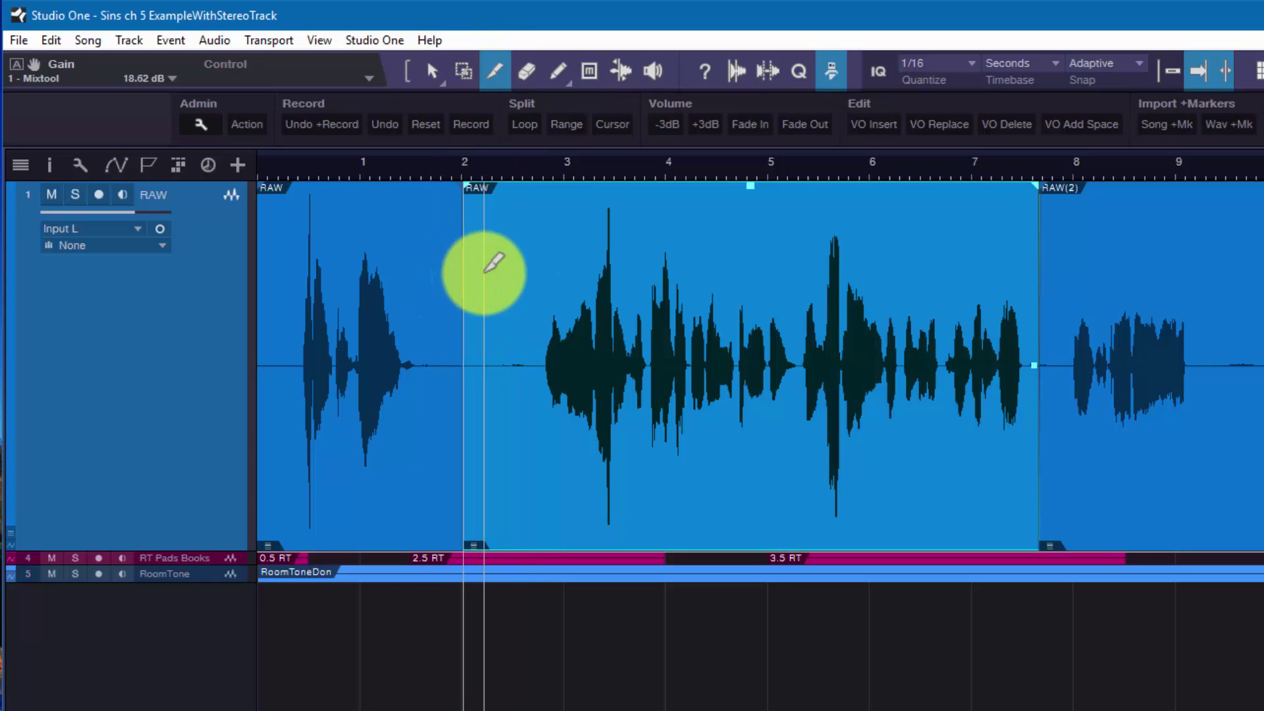
{"action": "key", "text": "ctrl+z"}
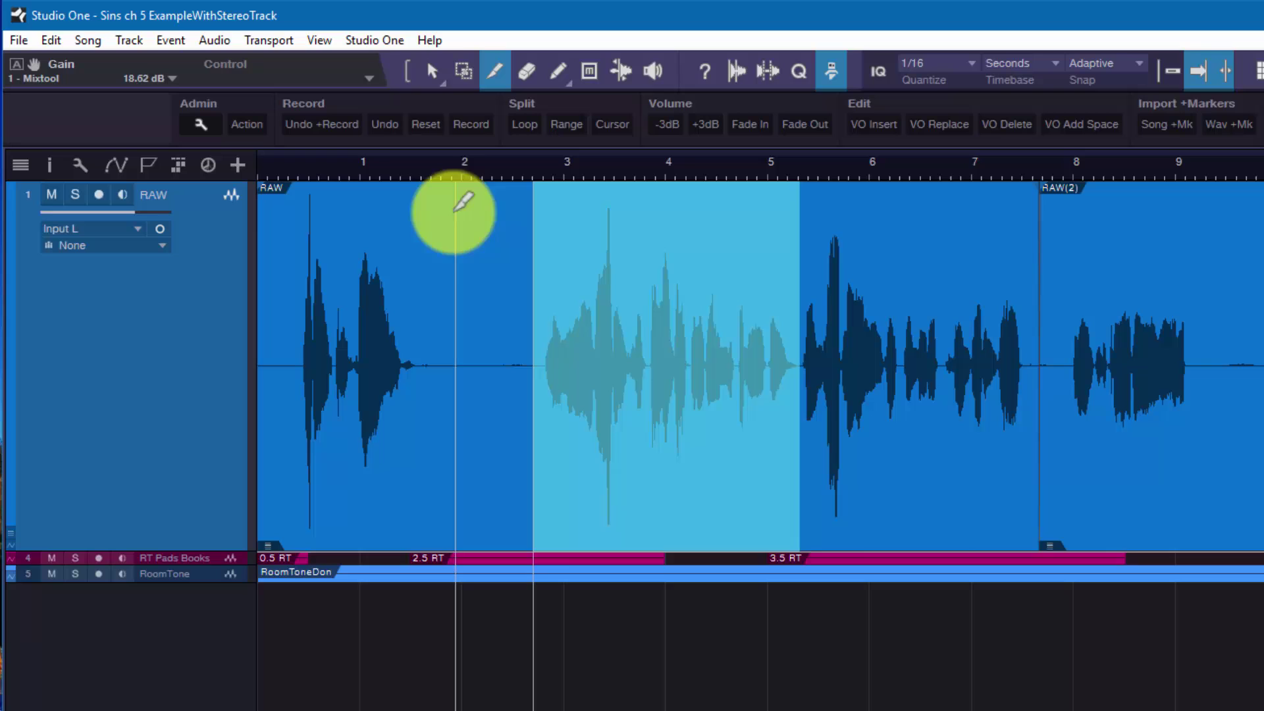
{"action": "left_click", "coordinate": [405, 73]}
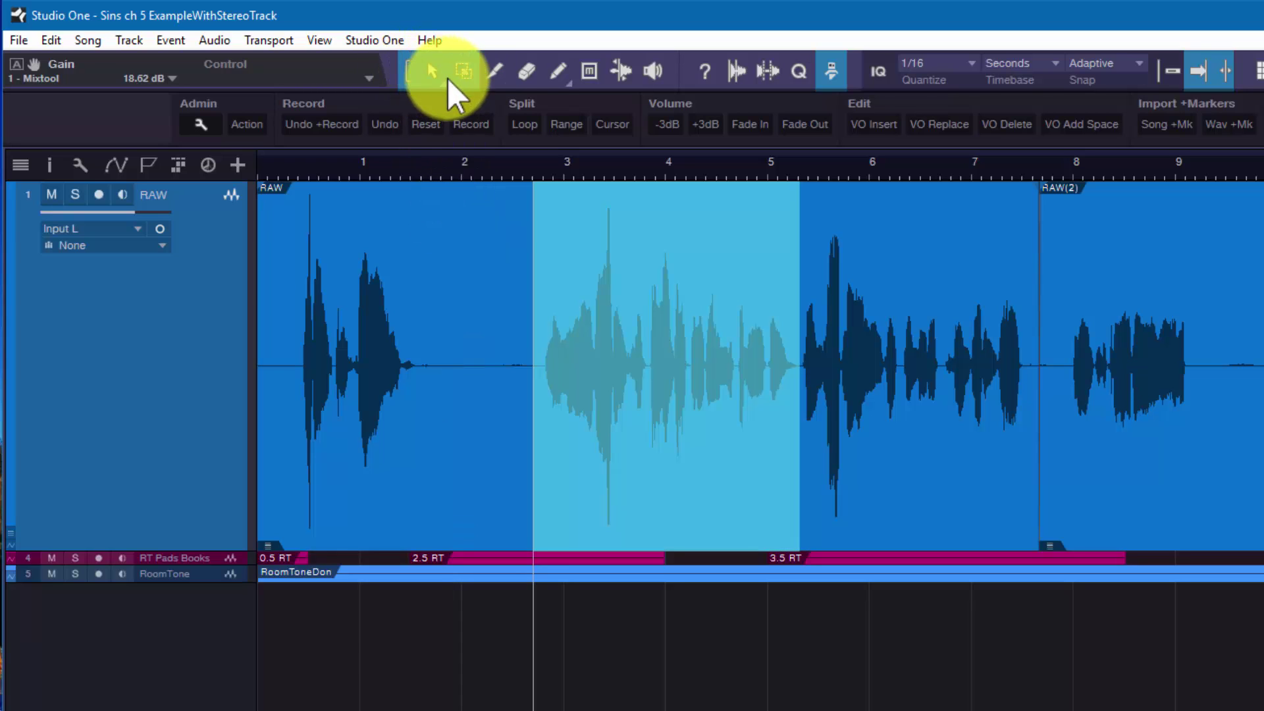
{"action": "left_click", "coordinate": [447, 288], "text": "alt"}
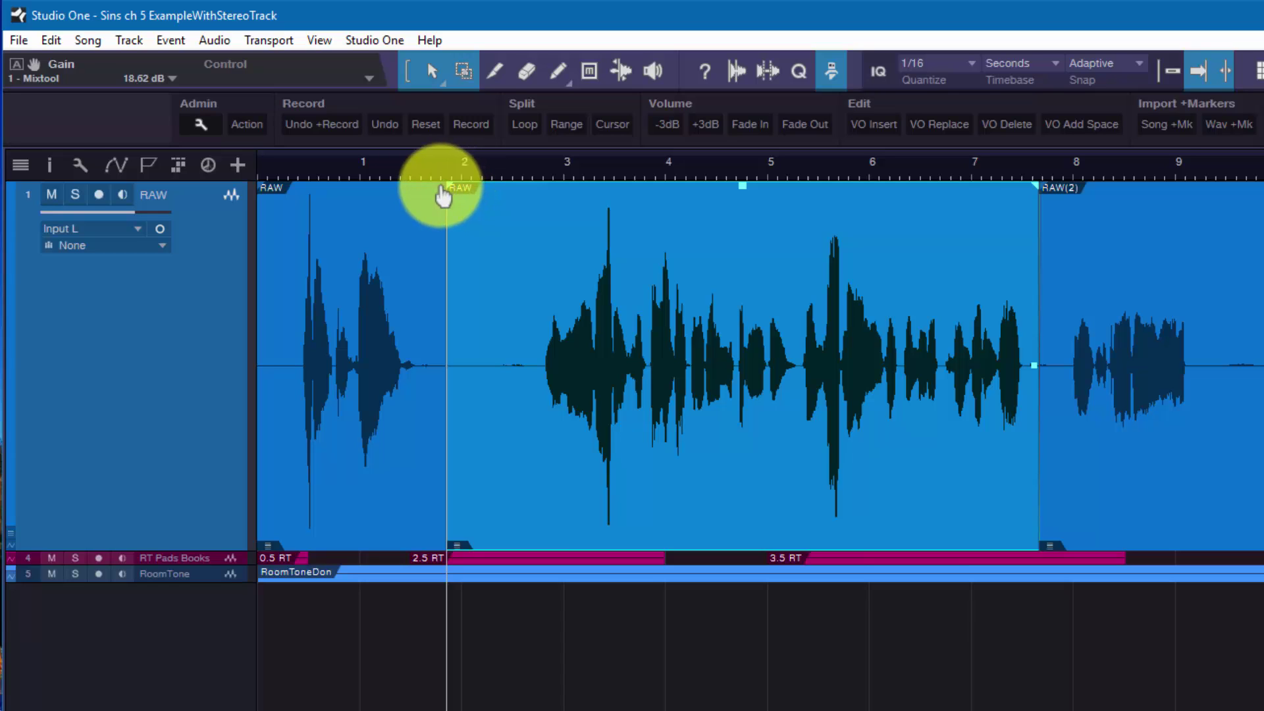
Step: Give the first event a roughly one-second fade-out ending at bar 2, bent into a curve
{"action": "left_click_drag", "start_coordinate": [443, 196], "coordinate": [344, 214]}
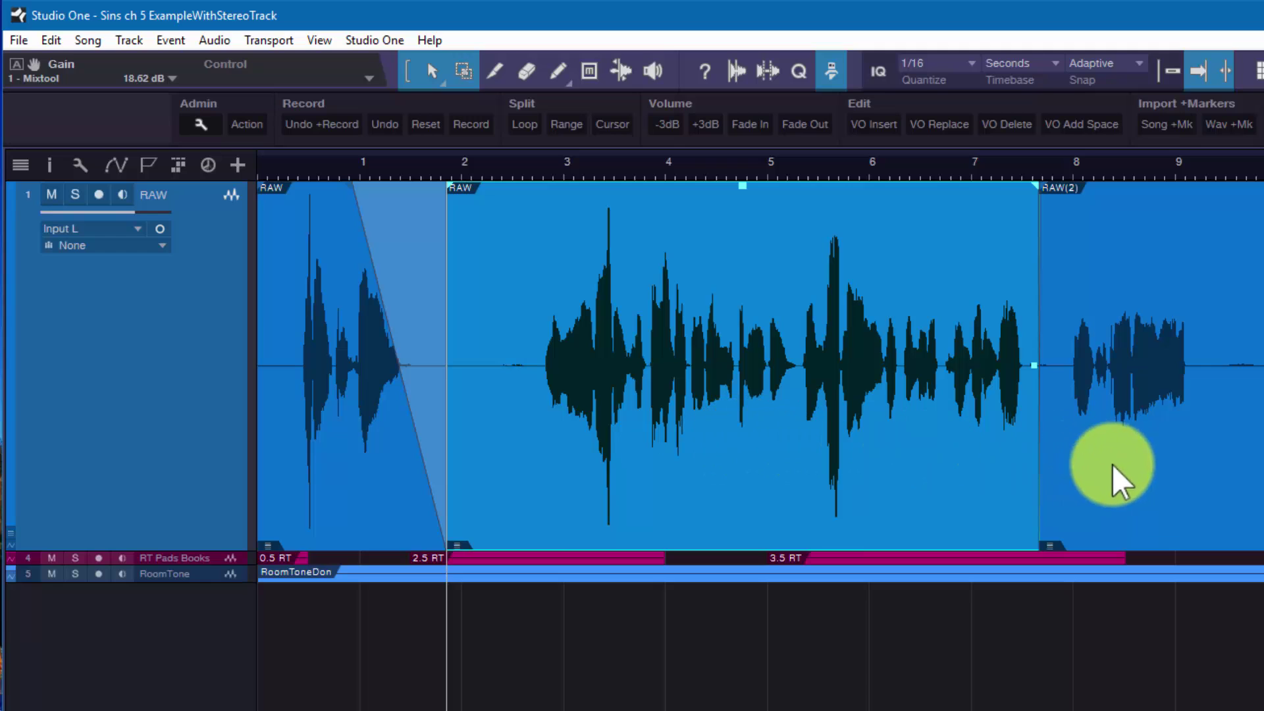
{"action": "left_click", "coordinate": [1144, 481]}
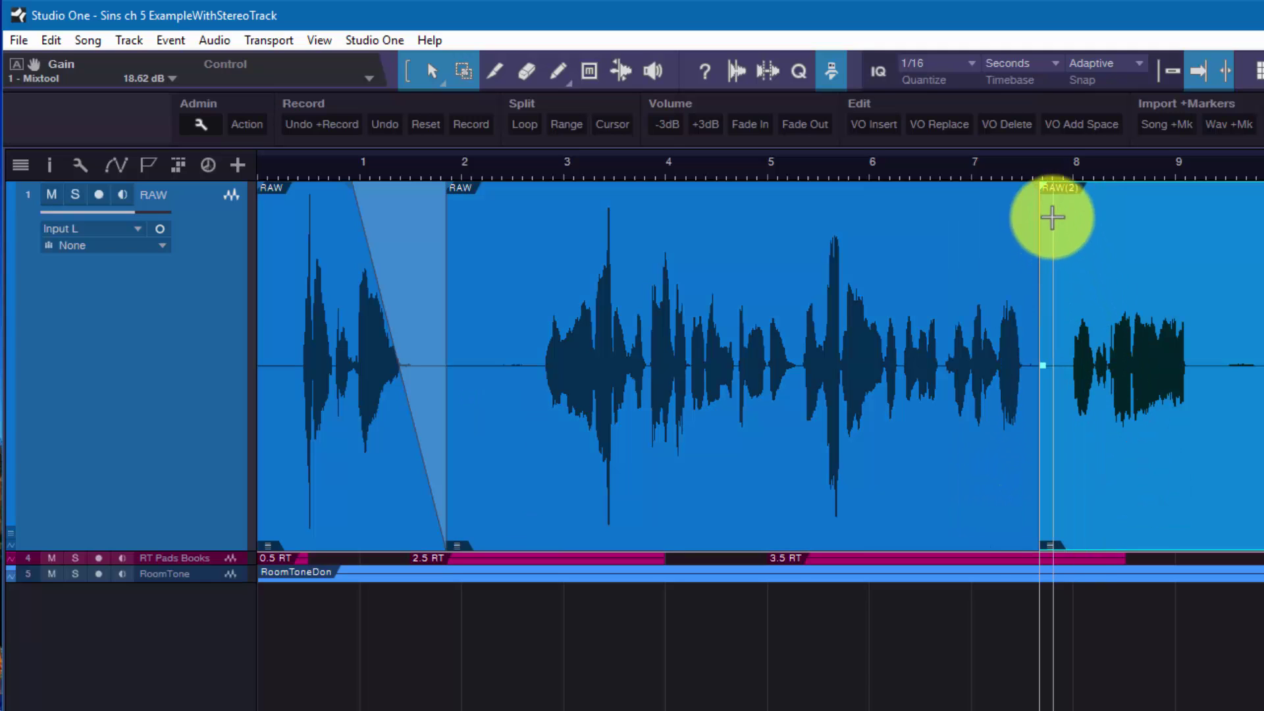
{"action": "mouse_move", "coordinate": [1045, 186]}
{"action": "left_mouse_down"}
{"action": "mouse_move", "coordinate": [1089, 197]}
{"action": "mouse_move", "coordinate": [1044, 191]}
{"action": "left_mouse_up"}
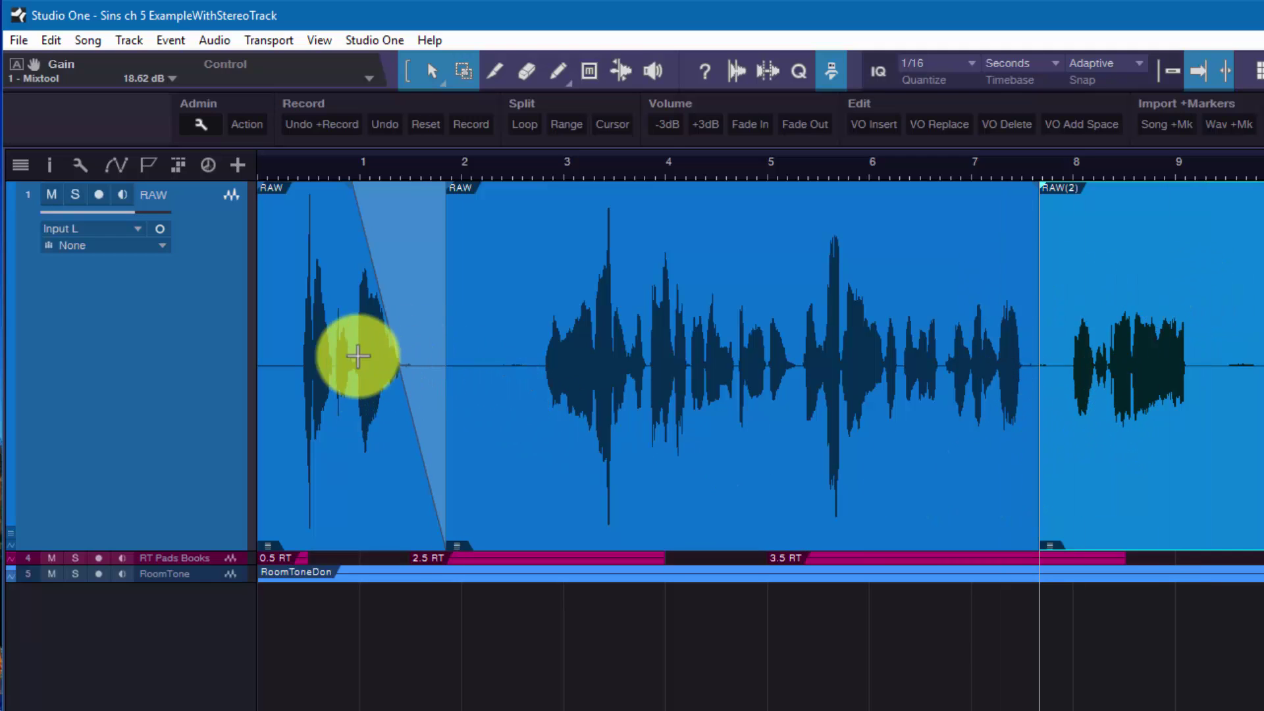
{"action": "left_click_drag", "start_coordinate": [352, 196], "coordinate": [390, 203]}
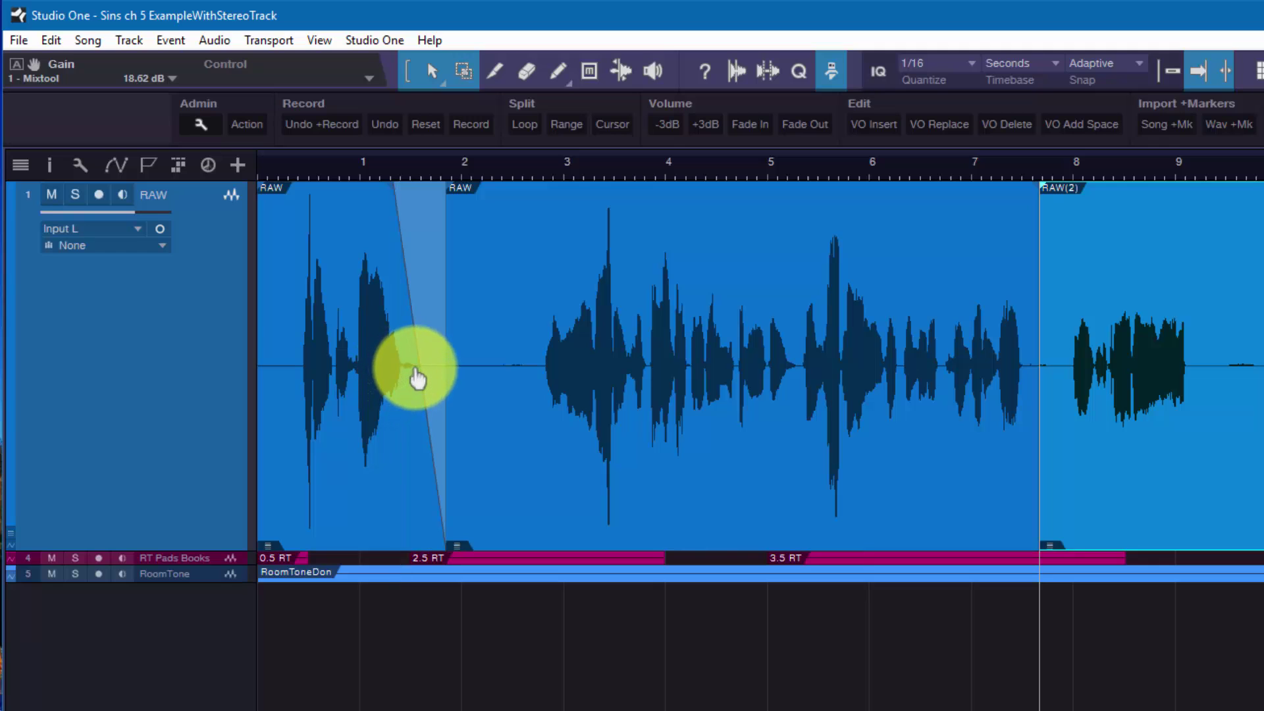
{"action": "left_click_drag", "start_coordinate": [418, 370], "coordinate": [363, 426]}
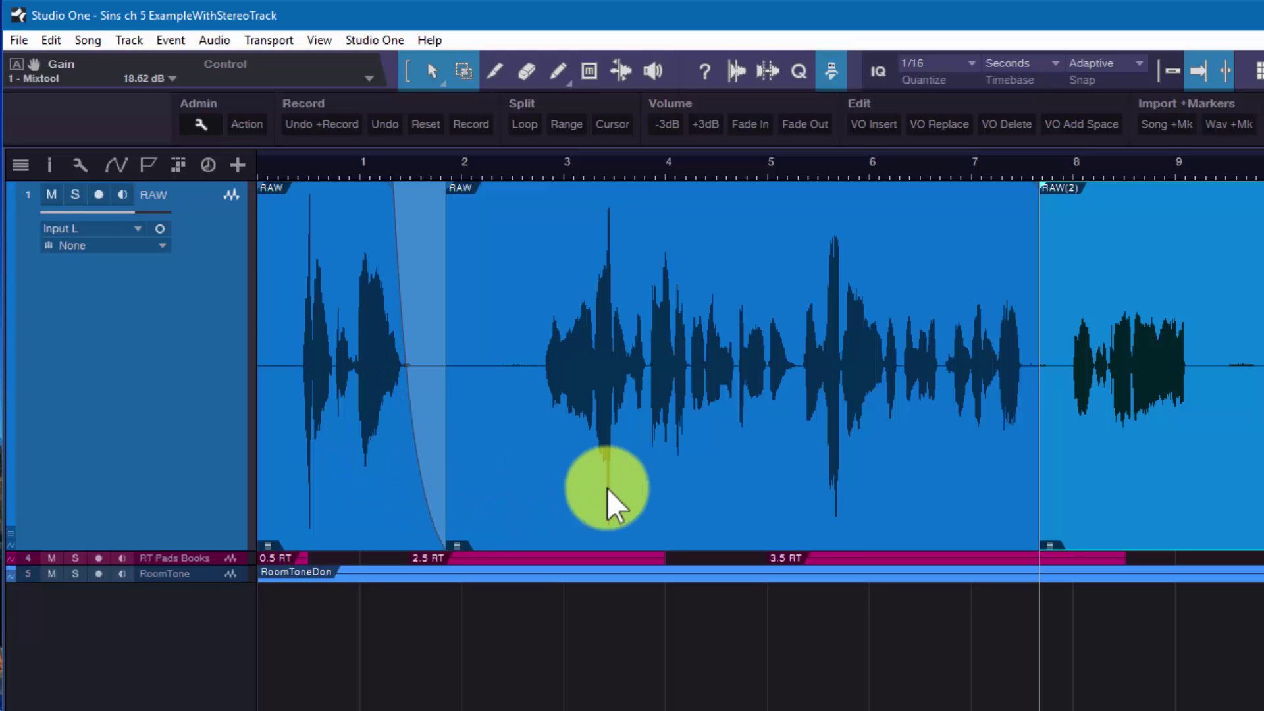
Step: Reshape the first event's fade-out and give the second event a 1.362 s logarithmic fade-in
{"action": "left_click", "coordinate": [346, 476]}
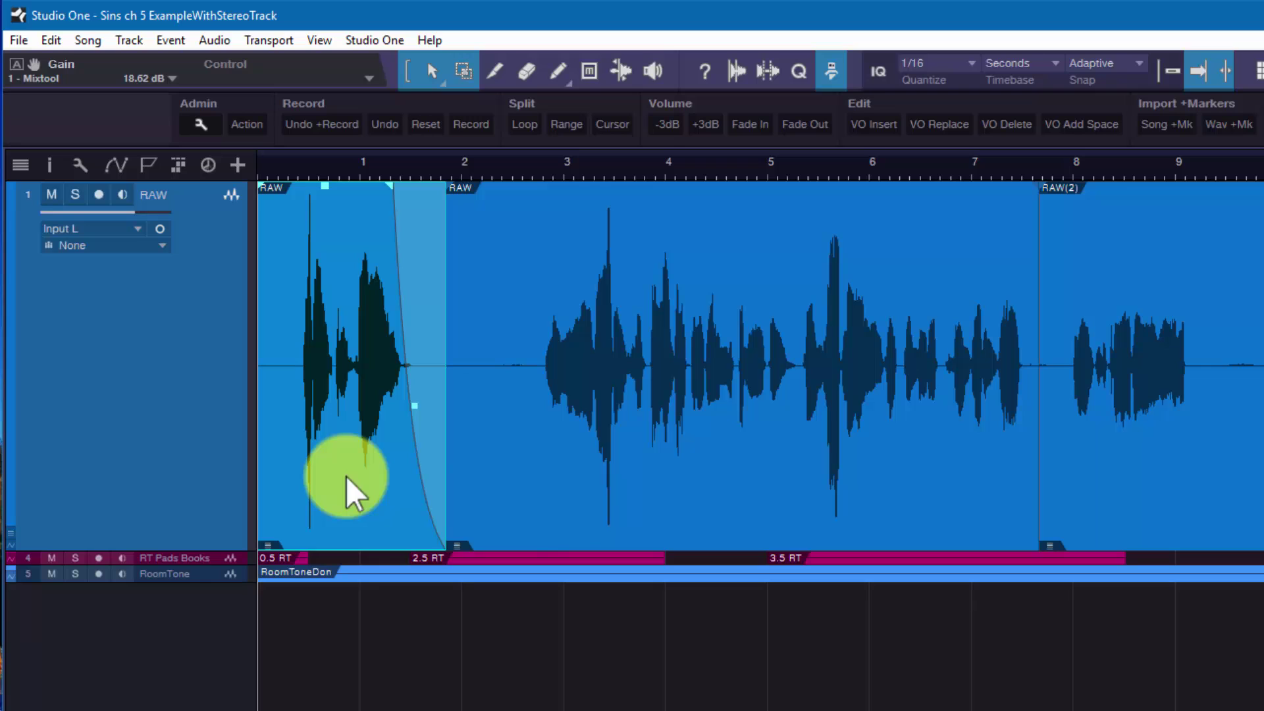
{"action": "left_click_drag", "start_coordinate": [417, 414], "coordinate": [409, 376]}
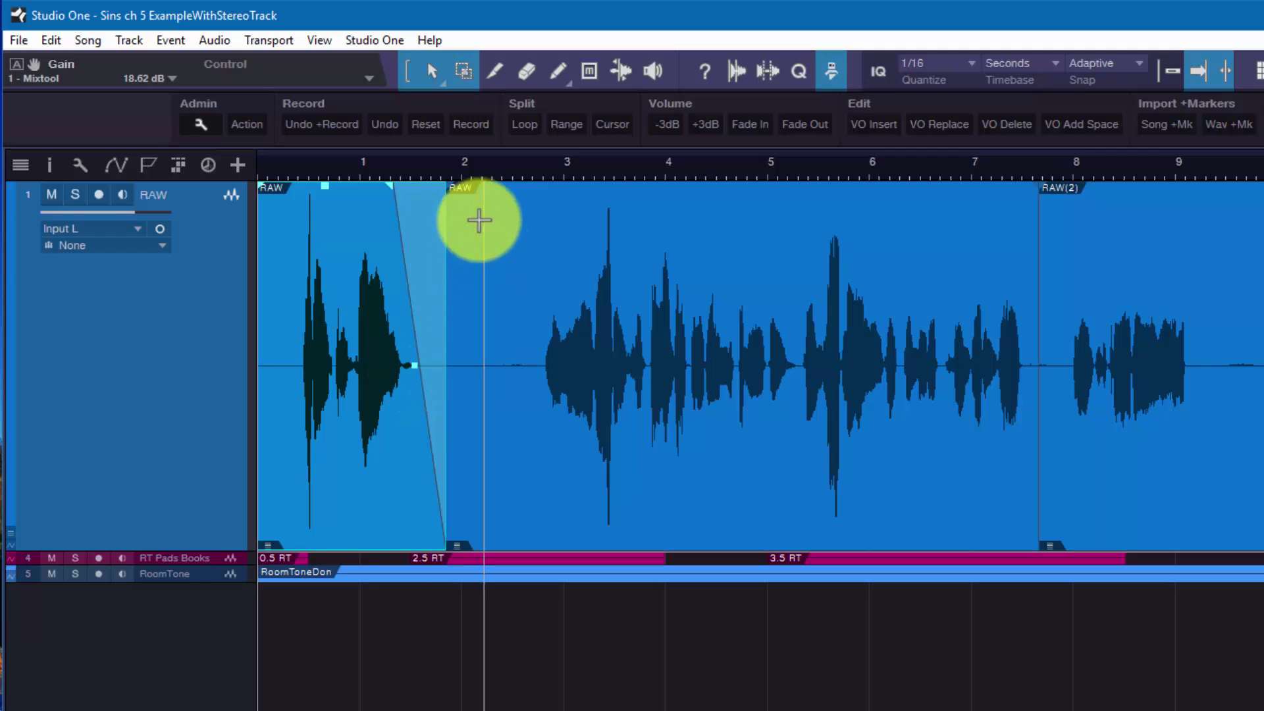
{"action": "left_click_drag", "start_coordinate": [452, 188], "coordinate": [688, 241]}
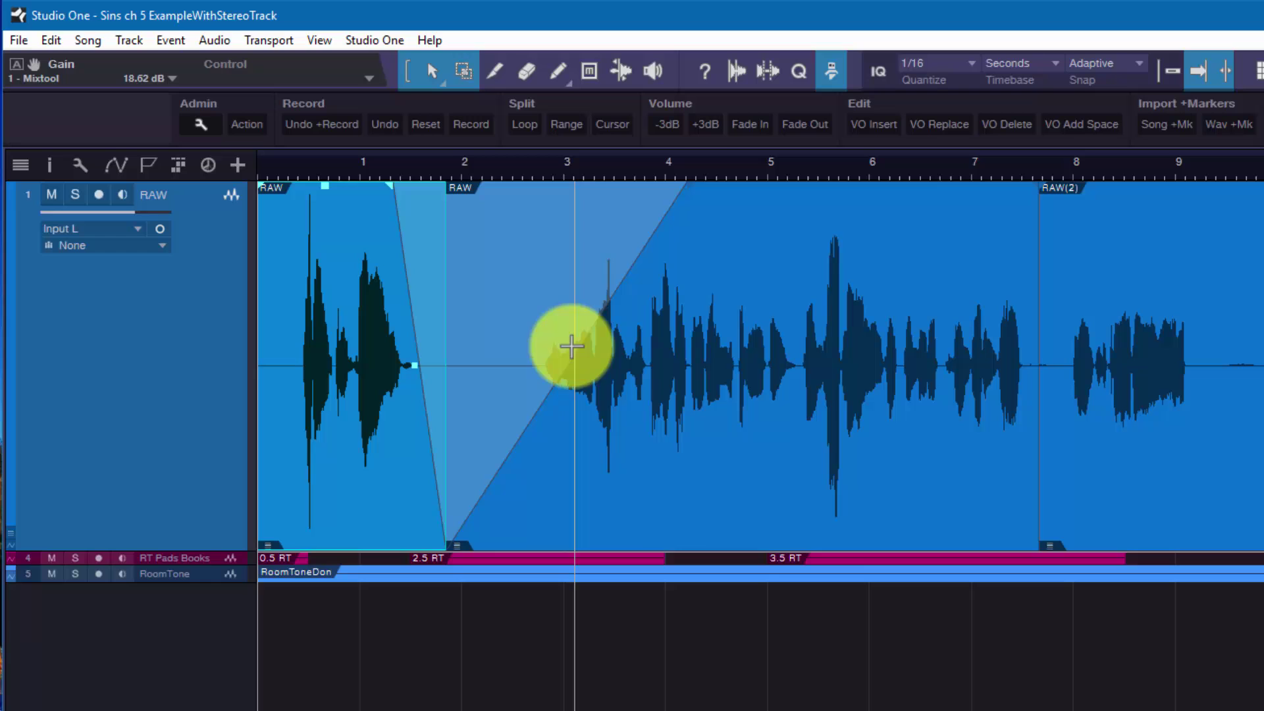
{"action": "left_click_drag", "start_coordinate": [564, 367], "coordinate": [596, 329]}
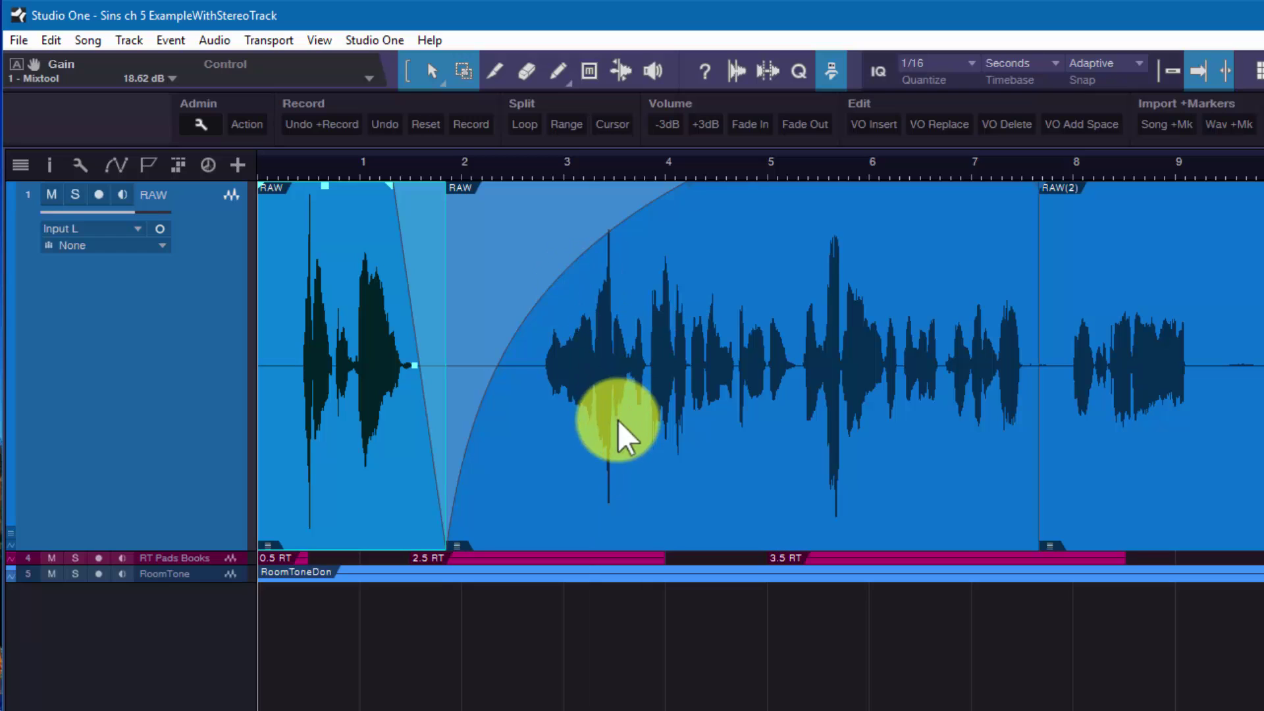
Step: Refine the second event's fade-in curve and make the first event's fade-out exponential
{"action": "left_click", "coordinate": [627, 460]}
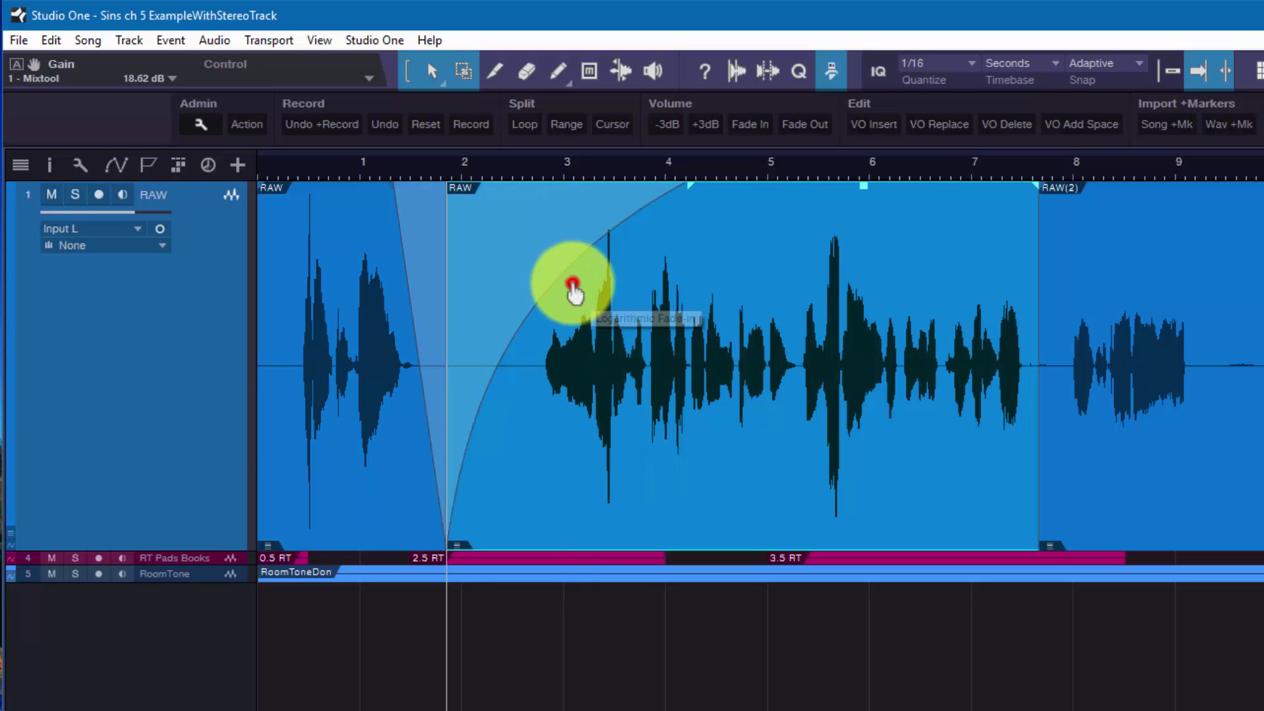
{"action": "mouse_move", "coordinate": [573, 287]}
{"action": "left_mouse_down"}
{"action": "mouse_move", "coordinate": [593, 452]}
{"action": "mouse_move", "coordinate": [579, 282]}
{"action": "mouse_move", "coordinate": [560, 287]}
{"action": "left_mouse_up"}
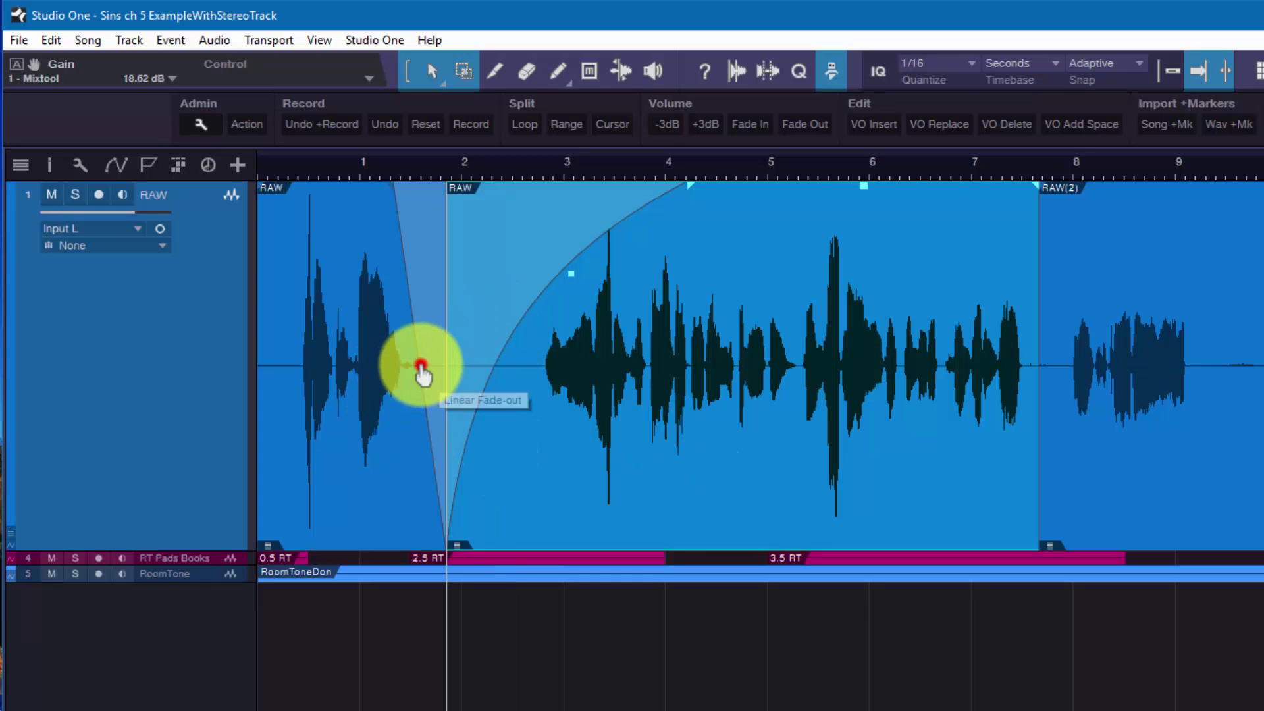
{"action": "left_click_drag", "start_coordinate": [421, 365], "coordinate": [415, 395]}
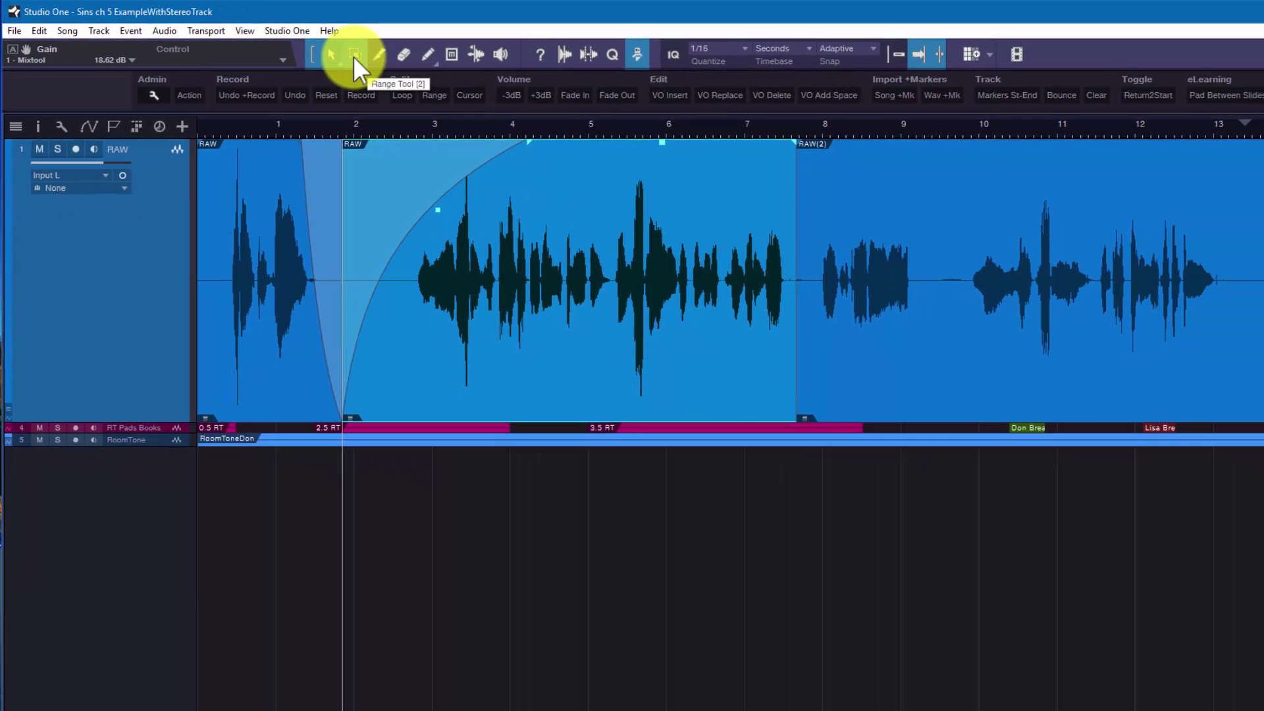
Step: Range-select 9.874 to 11.825 s and drag it onto a new track at 0:00:09.874
{"action": "left_click", "coordinate": [353, 57]}
{"action": "left_click_drag", "start_coordinate": [969, 235], "coordinate": [1234, 234]}
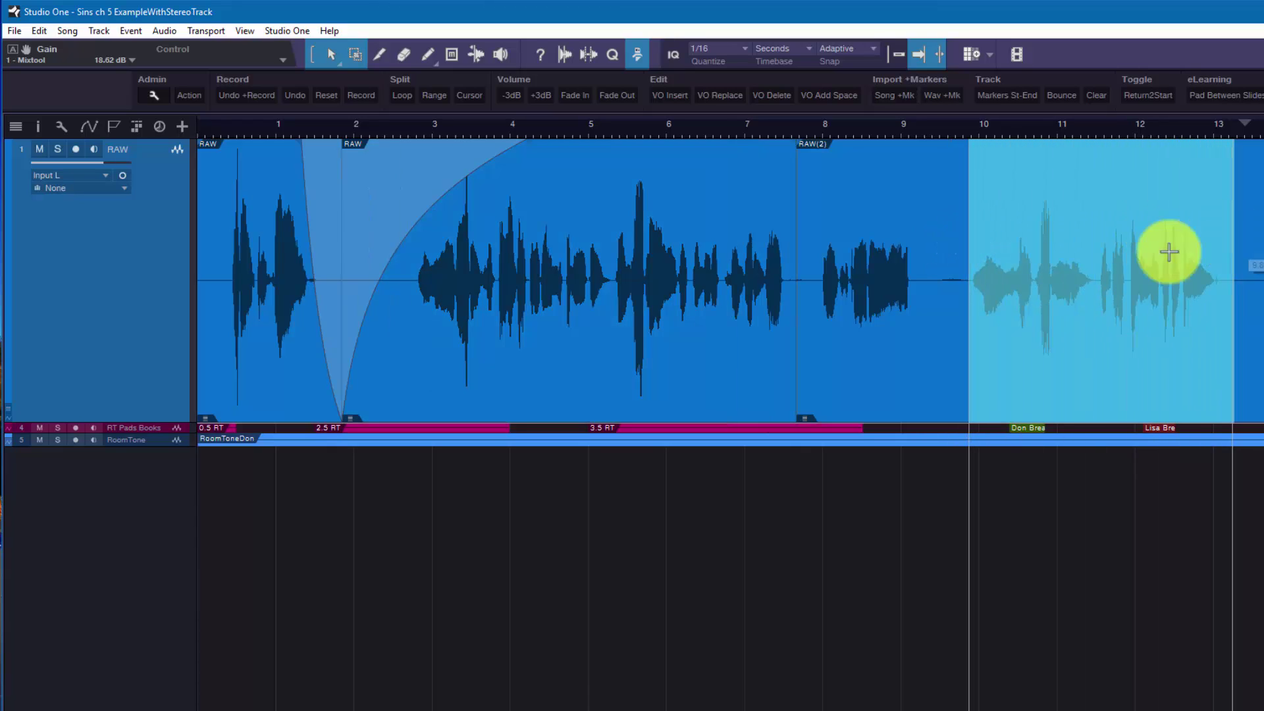
{"action": "left_click", "coordinate": [1082, 179]}
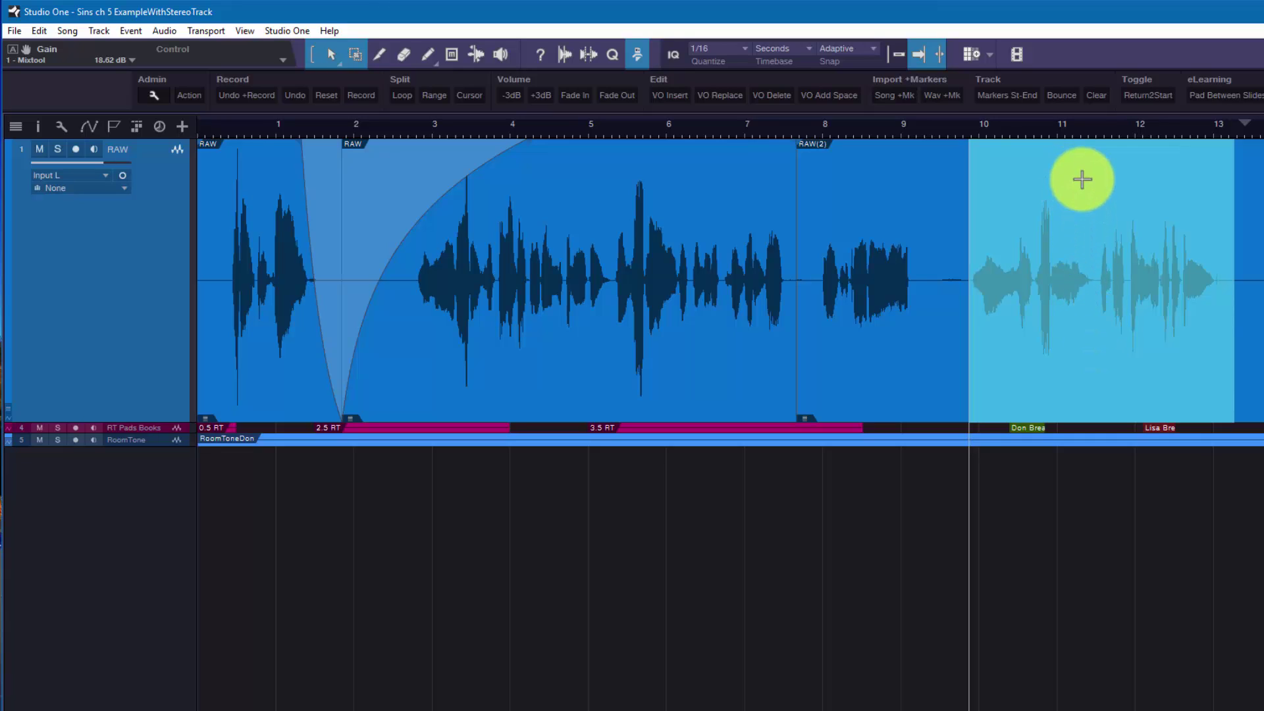
{"action": "left_click_drag", "start_coordinate": [1080, 178], "coordinate": [1027, 517]}
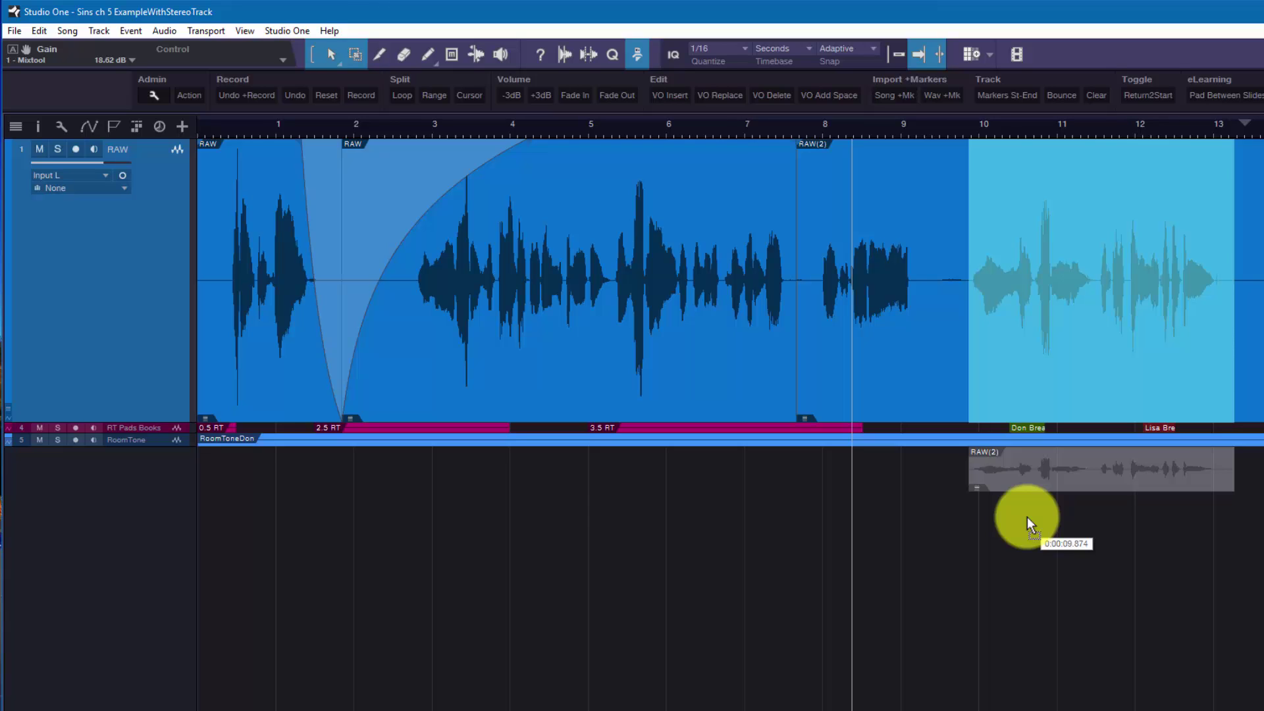
{"action": "left_click_drag", "start_coordinate": [1027, 516], "coordinate": [1027, 516]}
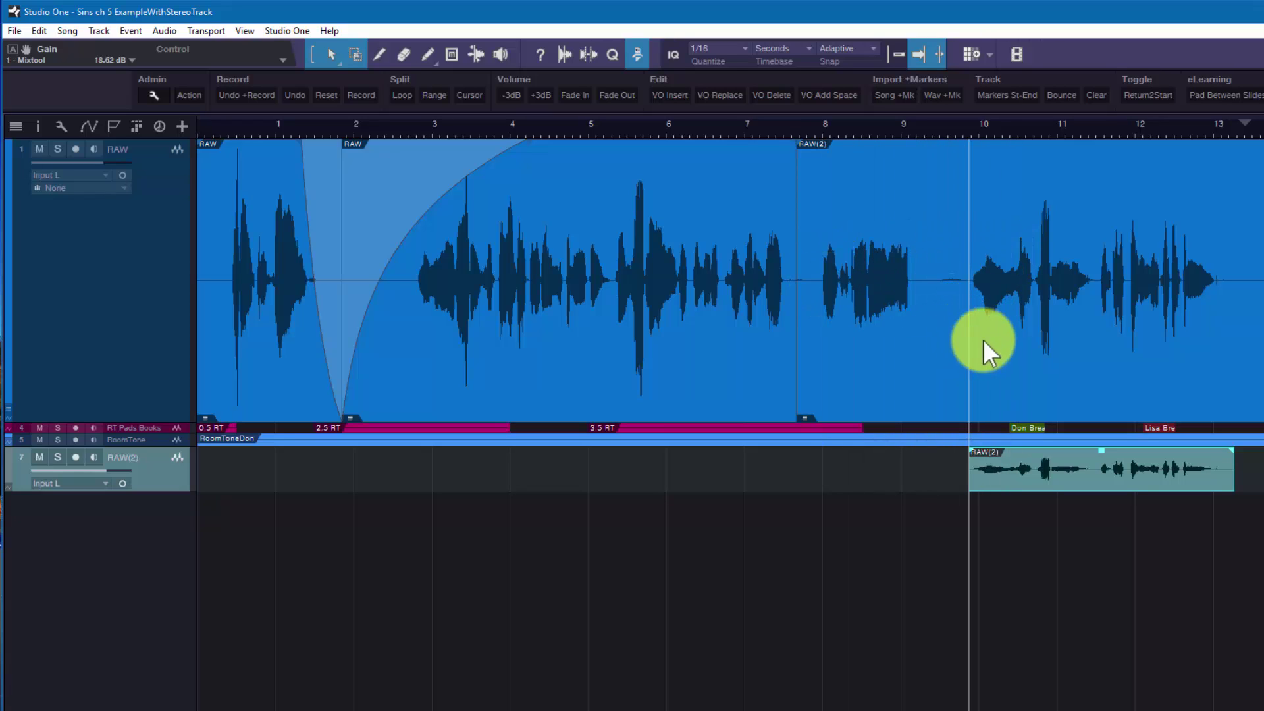
Step: Split bars 10–13 into their own event and move a copy to track 7 near bar 5.3
{"action": "left_click_drag", "start_coordinate": [974, 244], "coordinate": [1232, 239]}
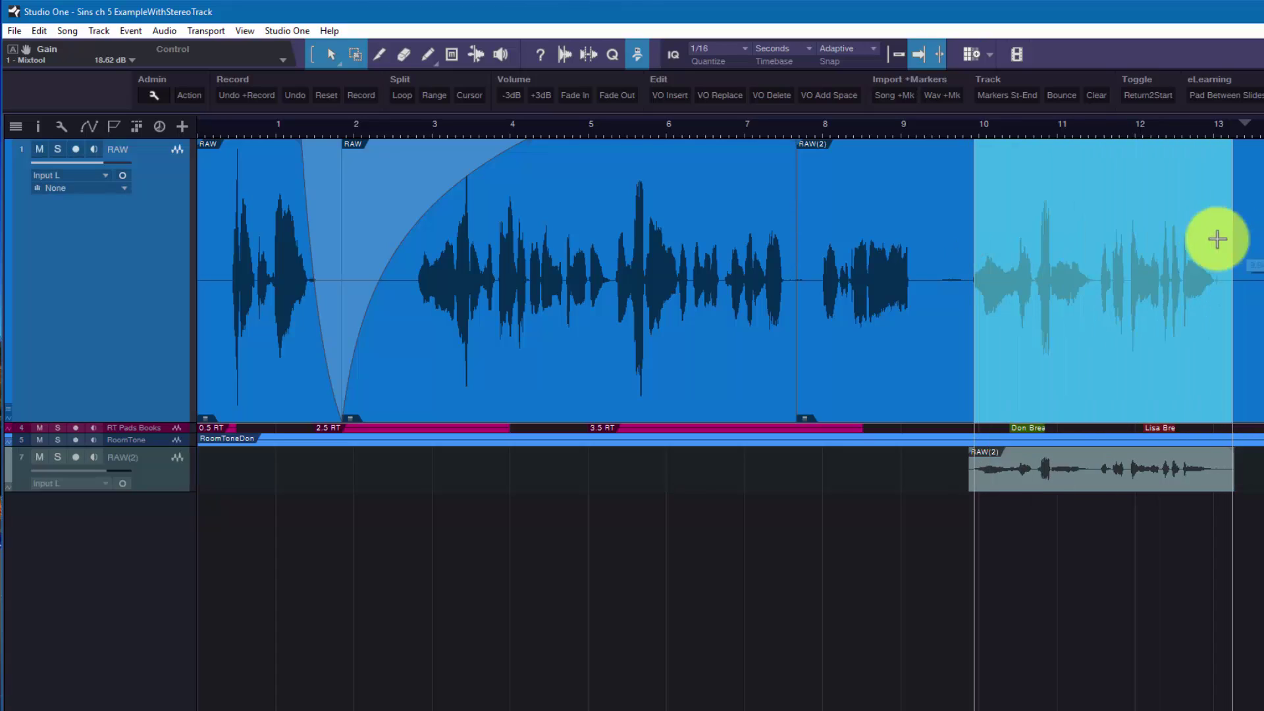
{"action": "left_click", "coordinate": [1110, 209]}
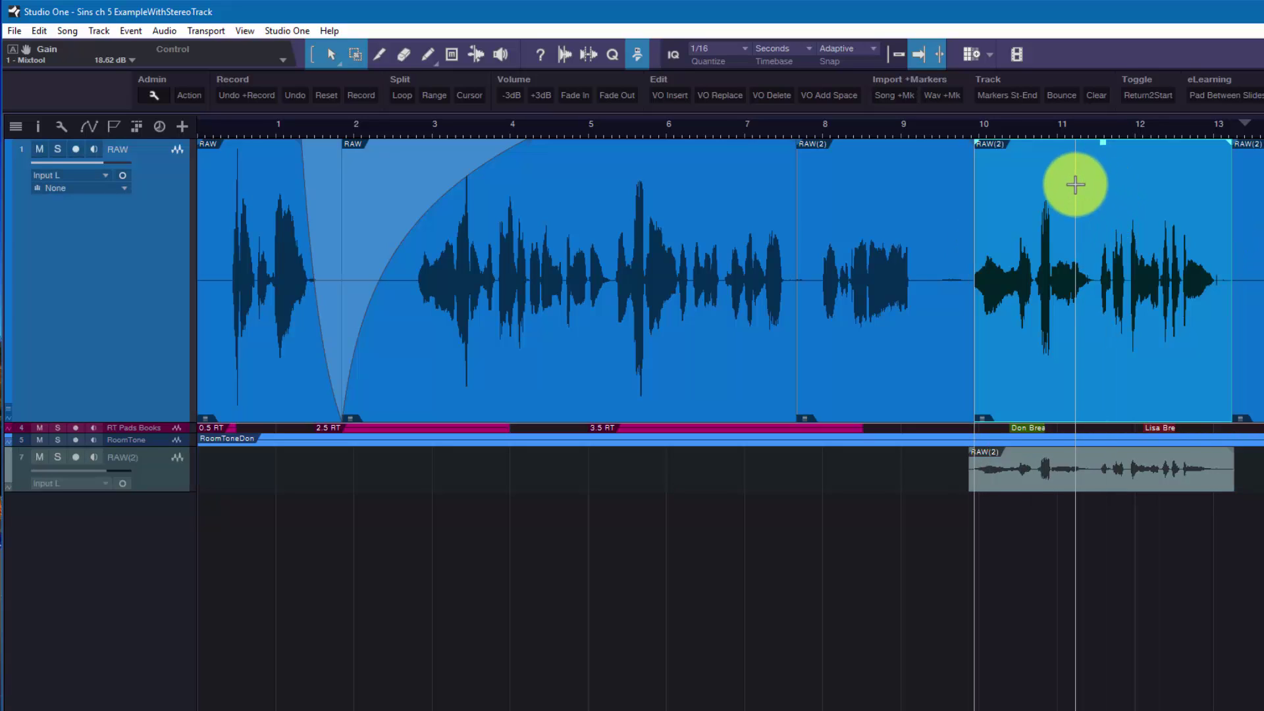
{"action": "left_click_drag", "start_coordinate": [1082, 350], "coordinate": [729, 463]}
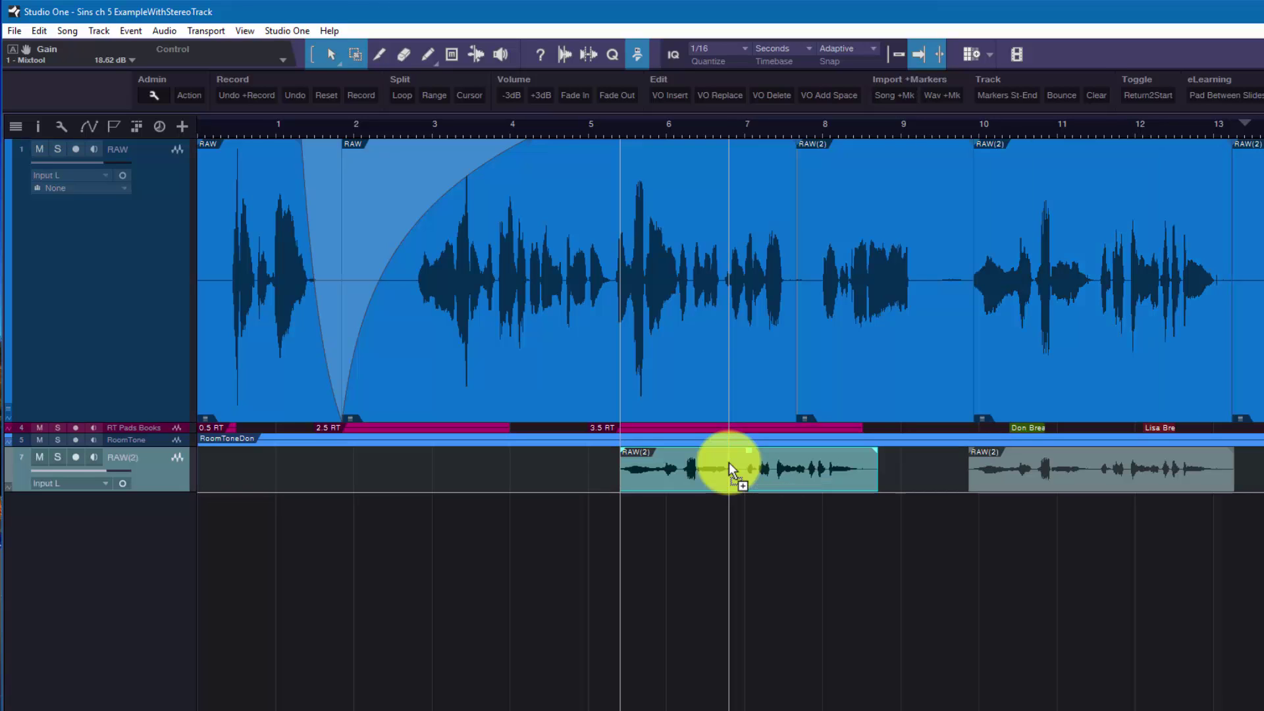
Step: Undo the new-track copies of the bars 8–9 speech and the crossfade edits between the first events
{"action": "key", "text": "ctrl+z"}
{"action": "key", "text": "ctrl+z"}
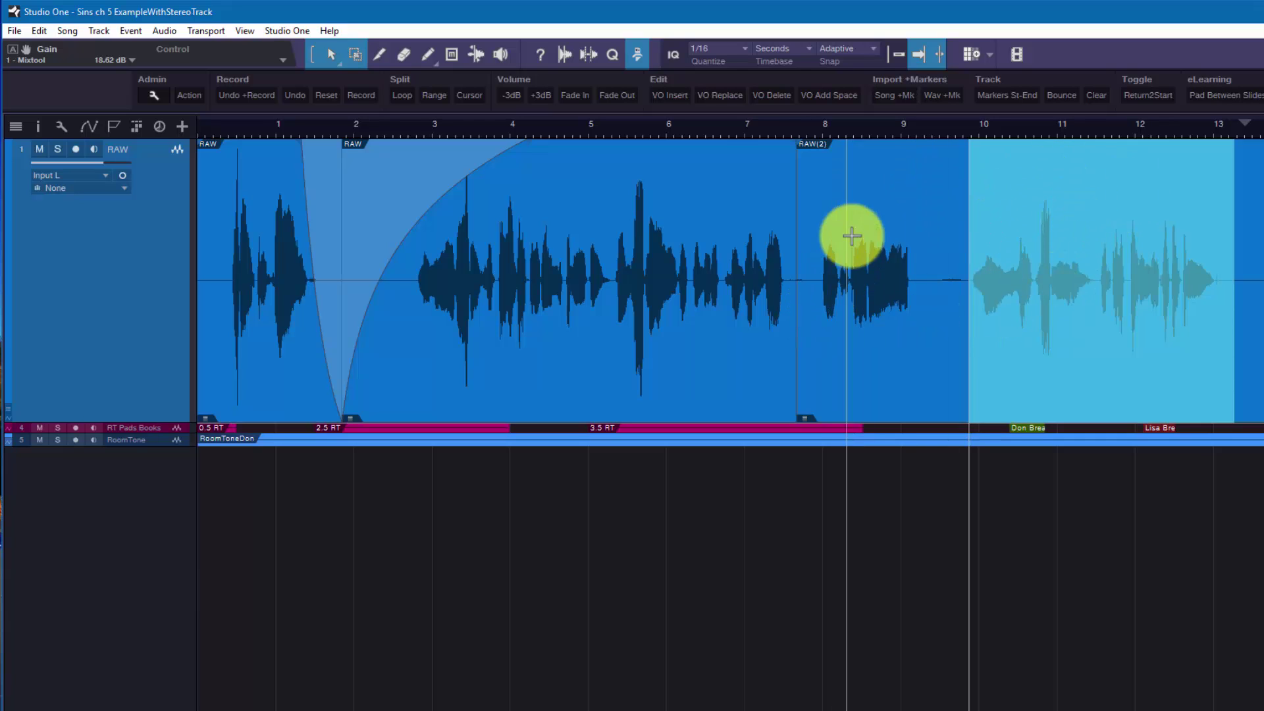
{"action": "left_click_drag", "start_coordinate": [814, 305], "coordinate": [914, 309]}
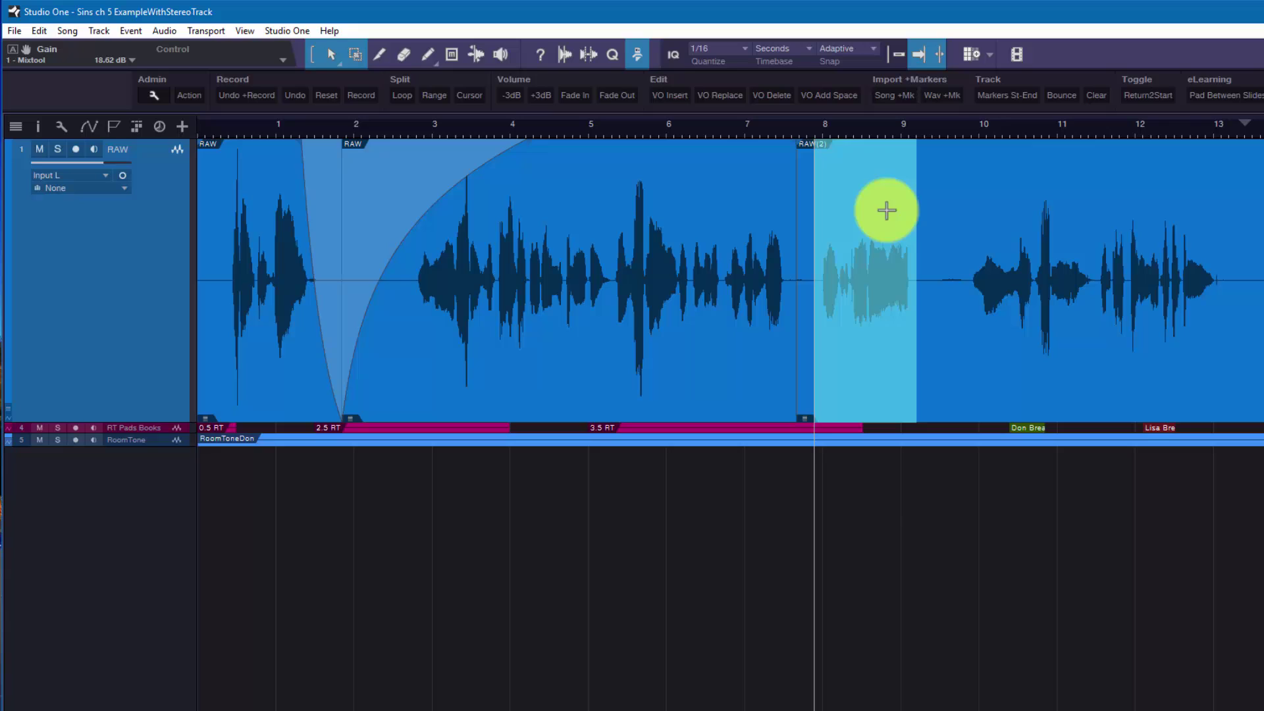
{"action": "left_click_drag", "start_coordinate": [867, 182], "coordinate": [872, 528]}
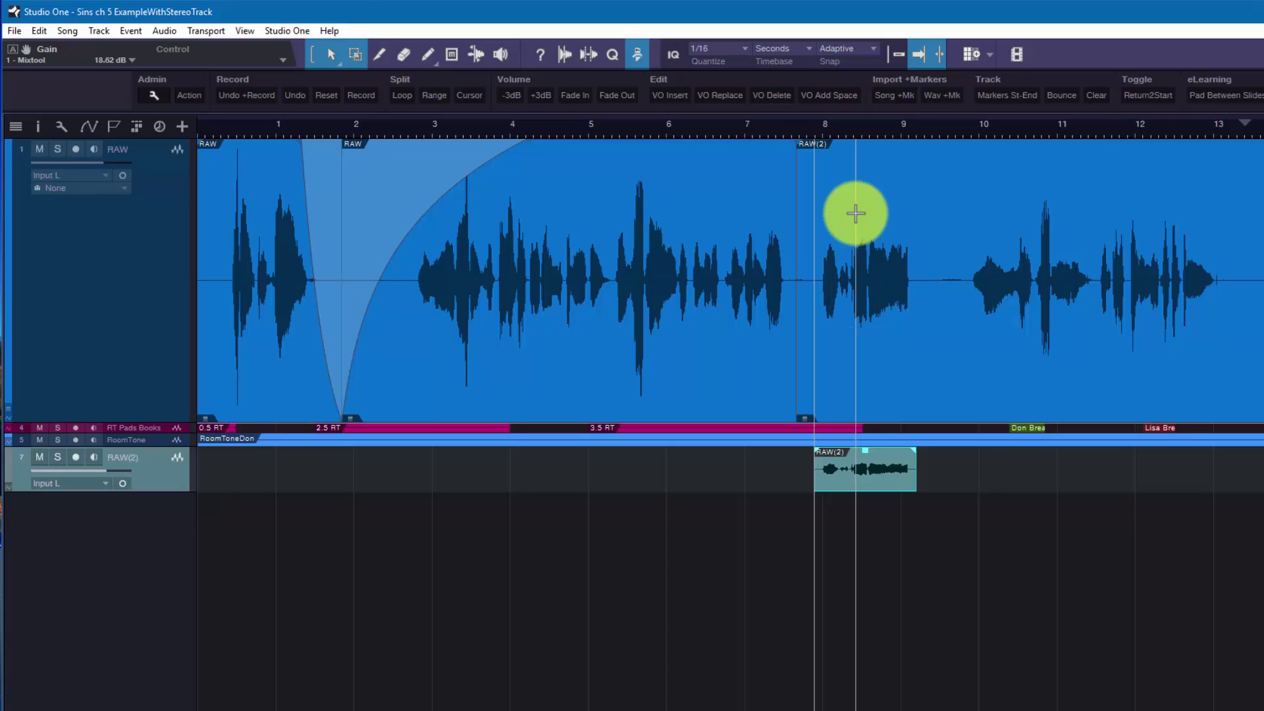
{"action": "key", "text": "ctrl+z"}
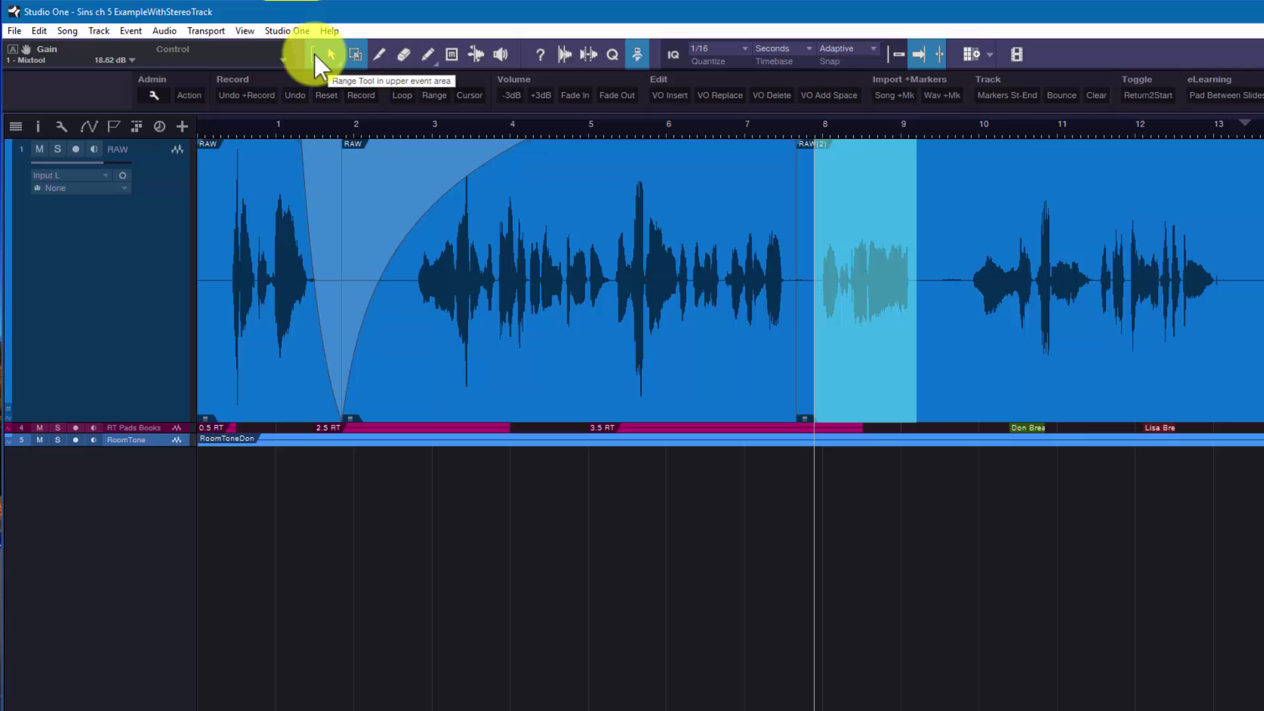
{"action": "key", "text": "ctrl+z"}
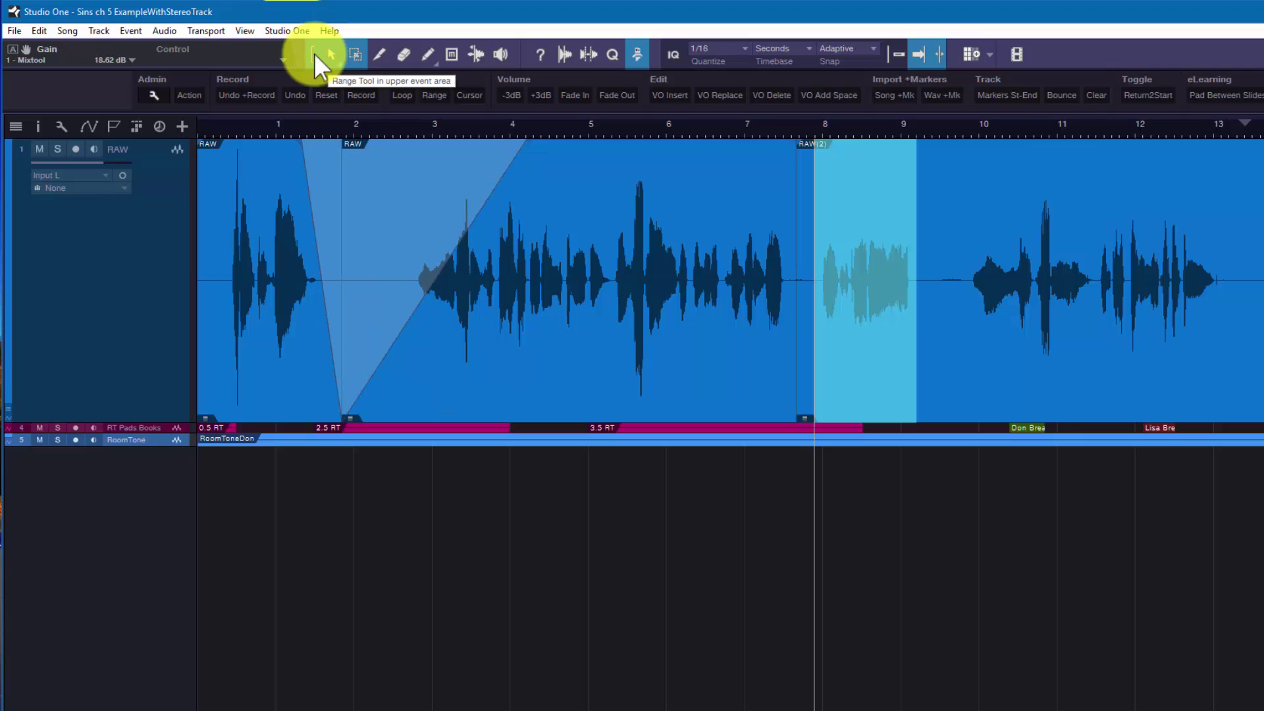
{"action": "key", "text": "ctrl+z"}
{"action": "key", "text": "ctrl+z"}
{"action": "key", "text": "ctrl+z"}
{"action": "key", "text": "ctrl+z"}
{"action": "key", "text": "ctrl+z"}
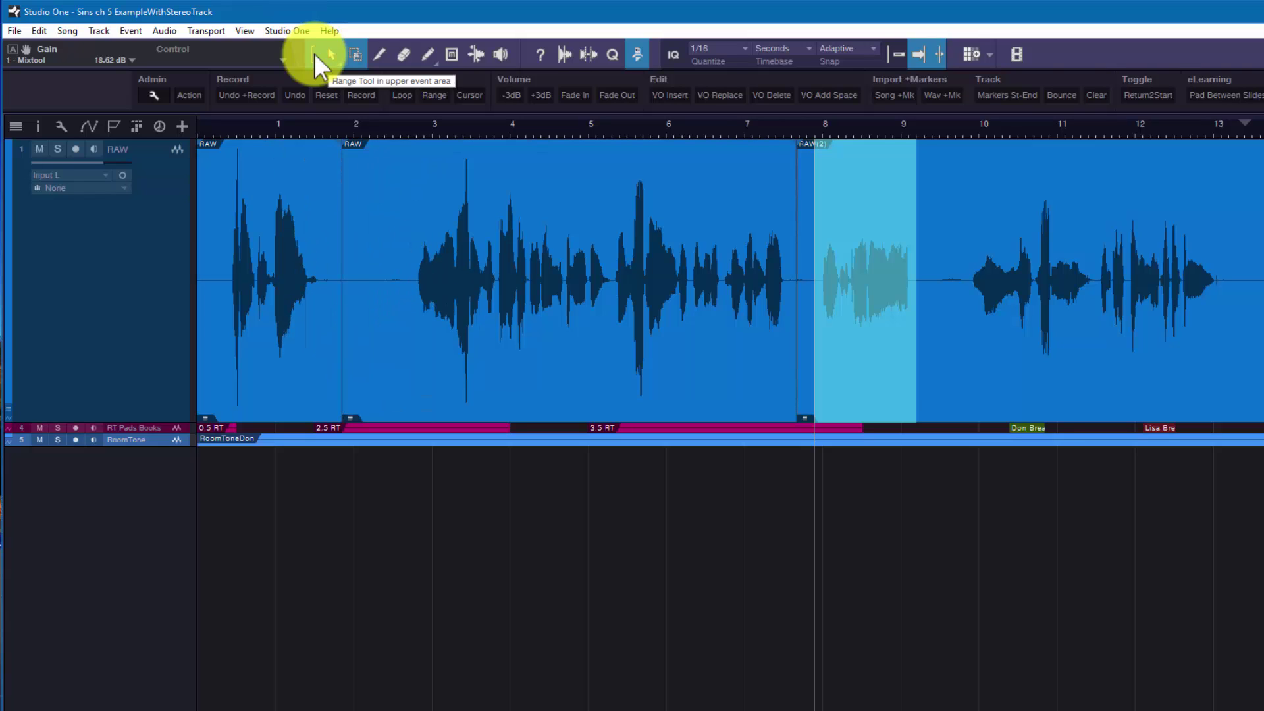
{"action": "key", "text": "ctrl+z"}
{"action": "key", "text": "ctrl+z"}
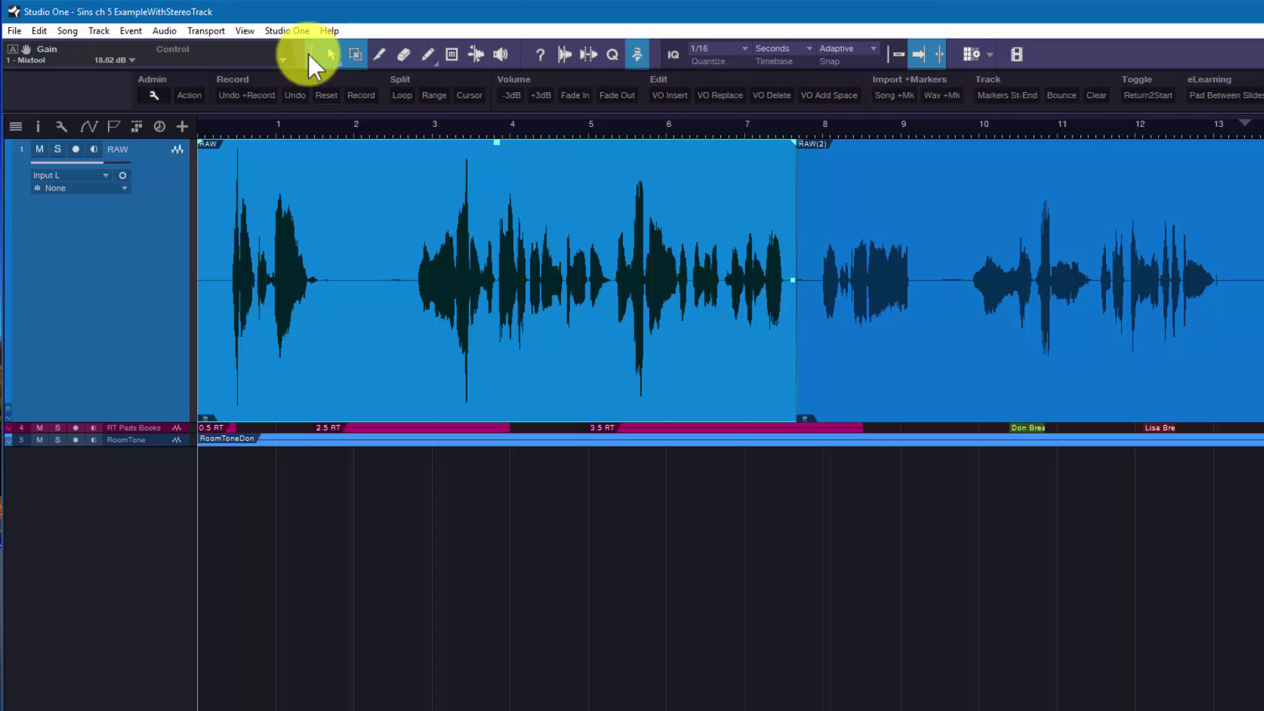
Step: Switch from the Range tool back to the Arrow tool for moving whole events
{"action": "left_click", "coordinate": [307, 53]}
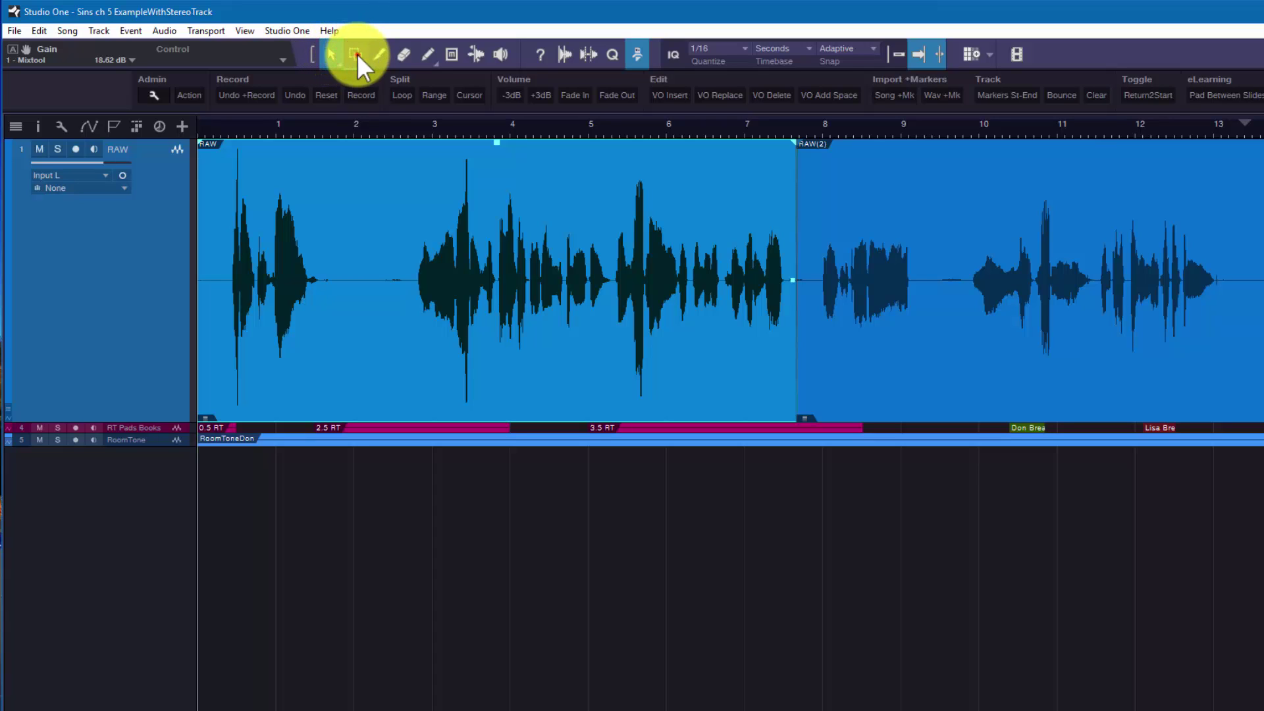
{"action": "left_click", "coordinate": [307, 53]}
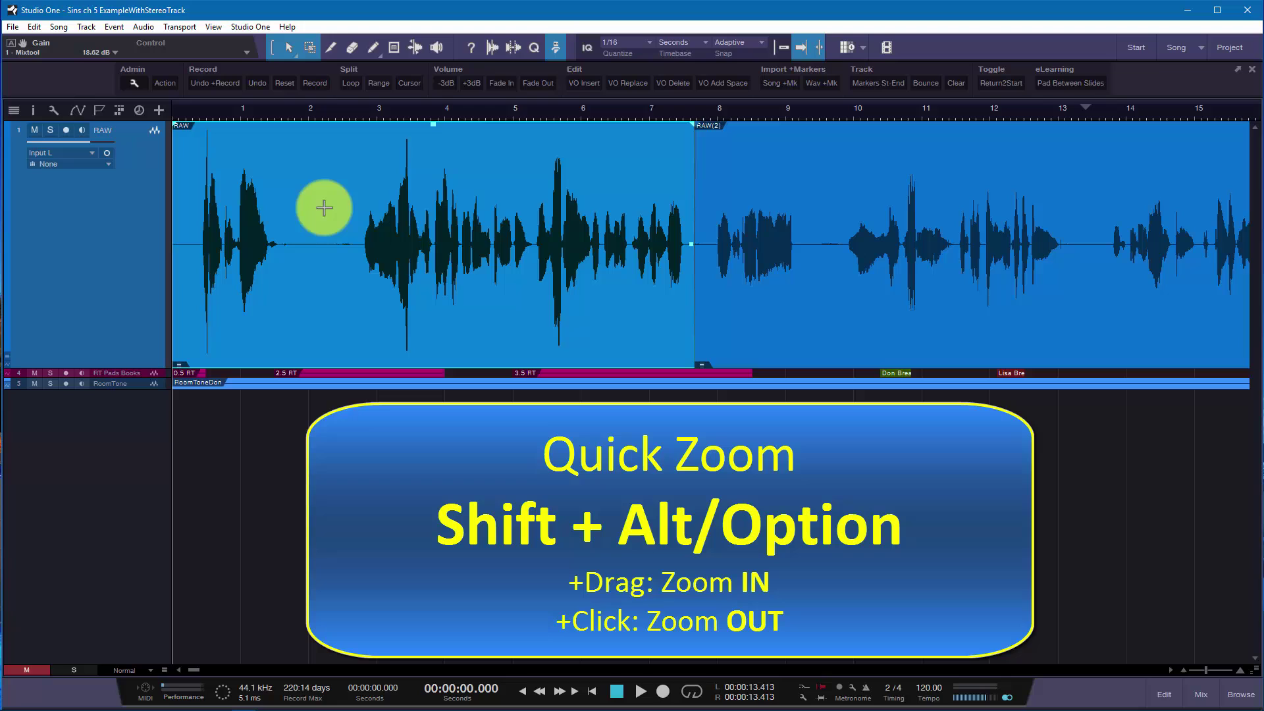
{"action": "left_click_drag", "start_coordinate": [322, 208], "coordinate": [415, 211]}
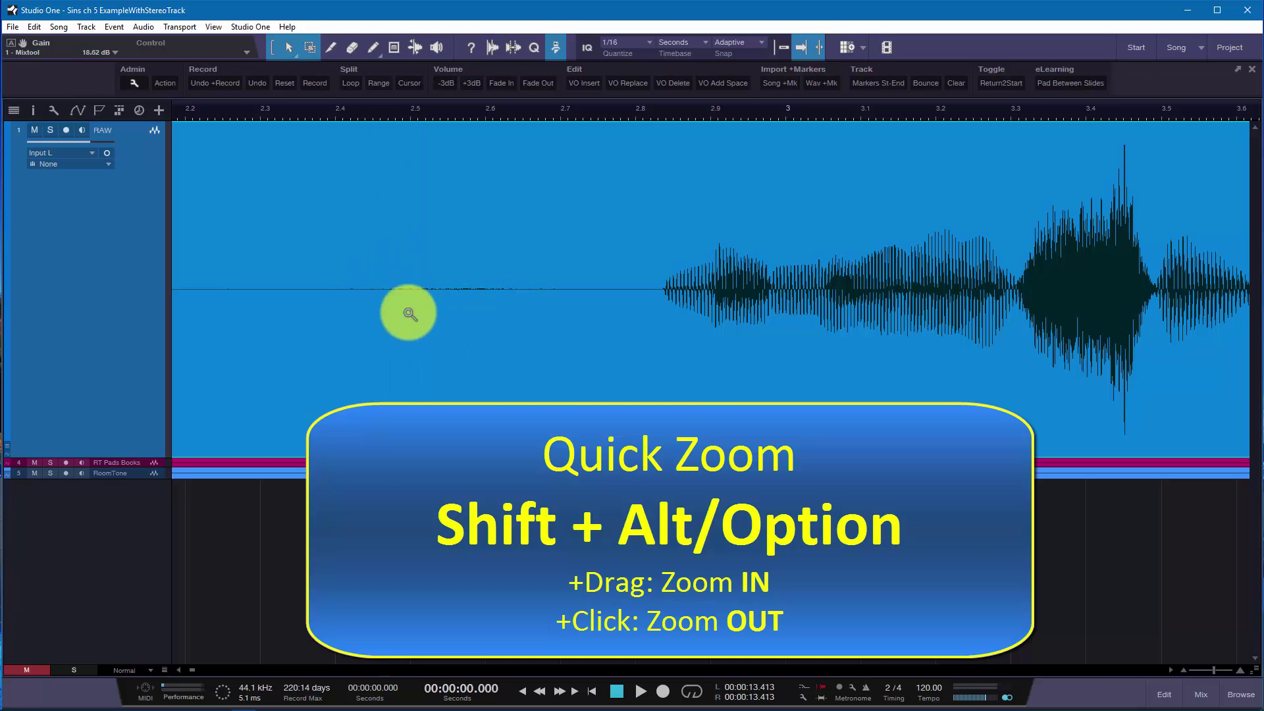
{"action": "left_click_drag", "start_coordinate": [327, 283], "coordinate": [587, 284]}
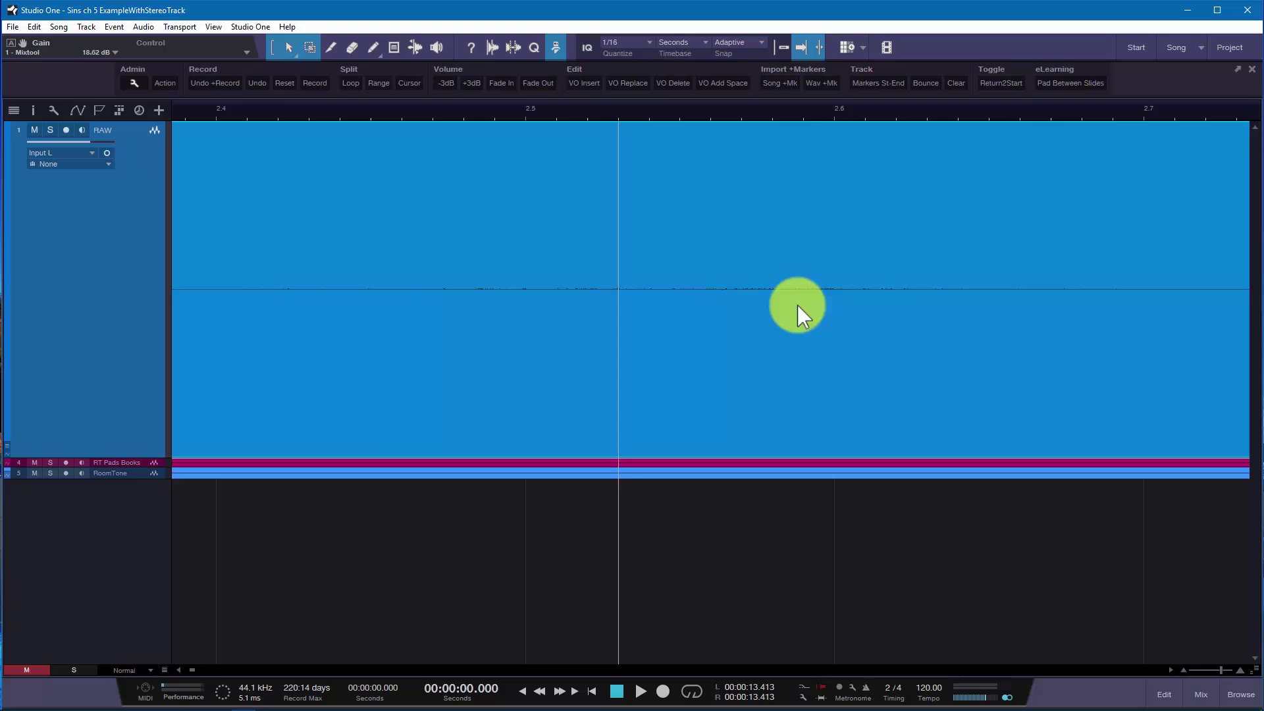
{"action": "left_click", "coordinate": [475, 318], "text": "alt+shift"}
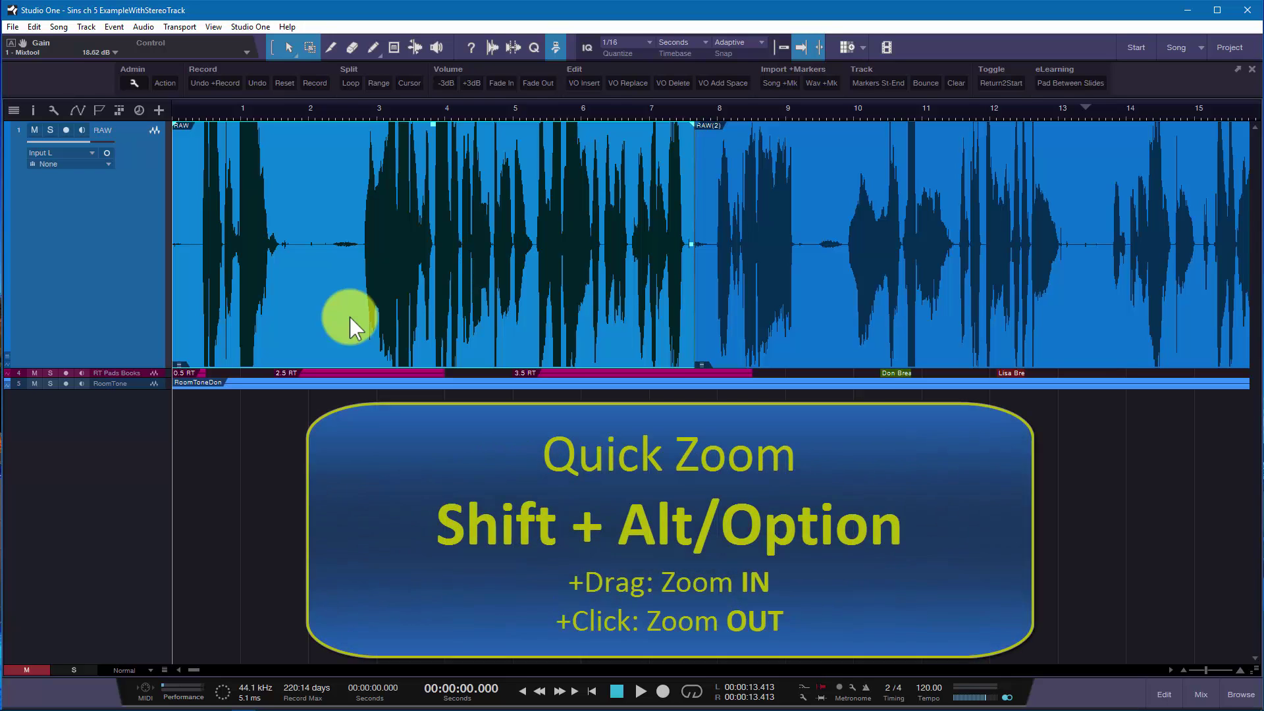
{"action": "left_click_drag", "start_coordinate": [355, 214], "coordinate": [682, 212]}
{"action": "left_click_drag", "start_coordinate": [429, 253], "coordinate": [626, 248]}
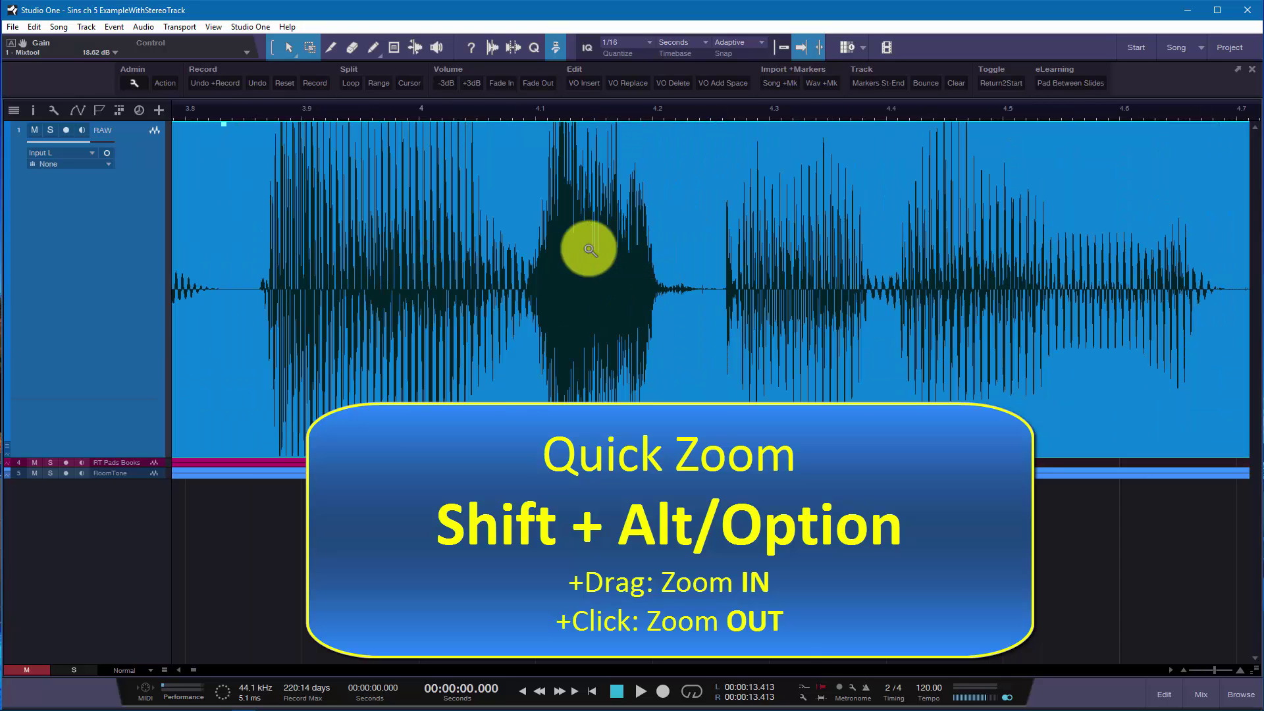
{"action": "left_click_drag", "start_coordinate": [410, 216], "coordinate": [785, 244]}
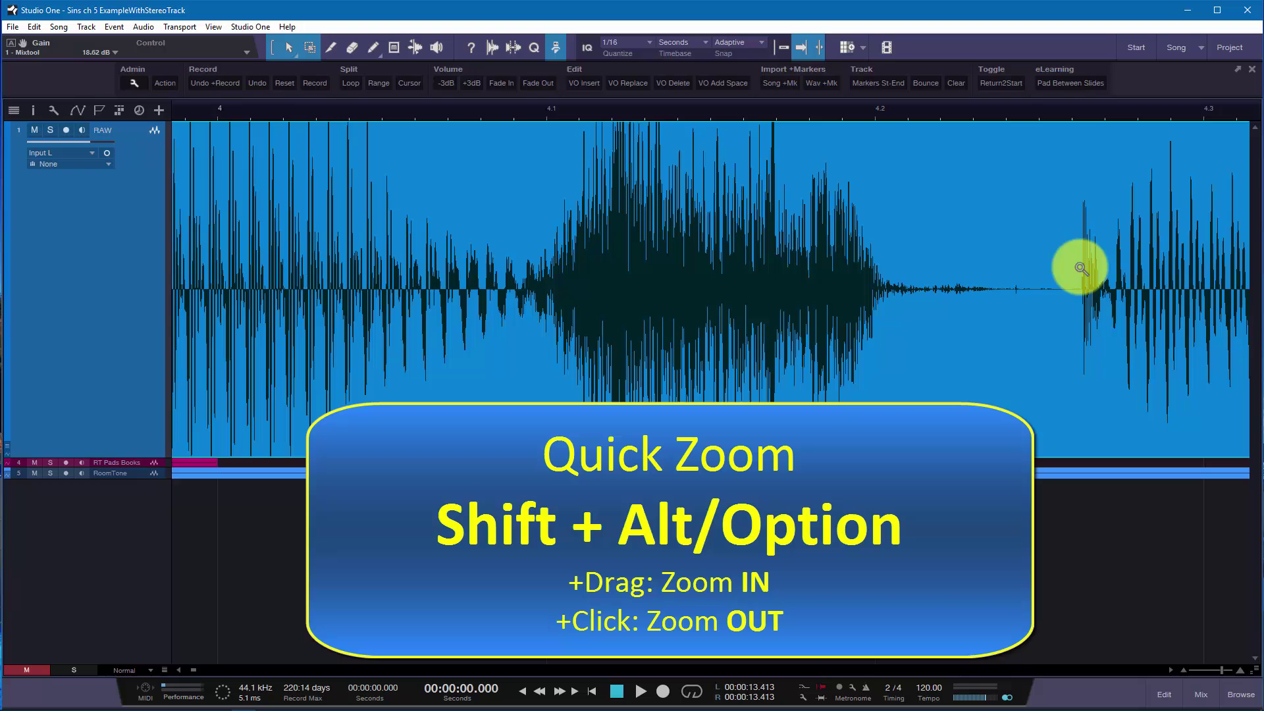
{"action": "left_click", "coordinate": [993, 328]}
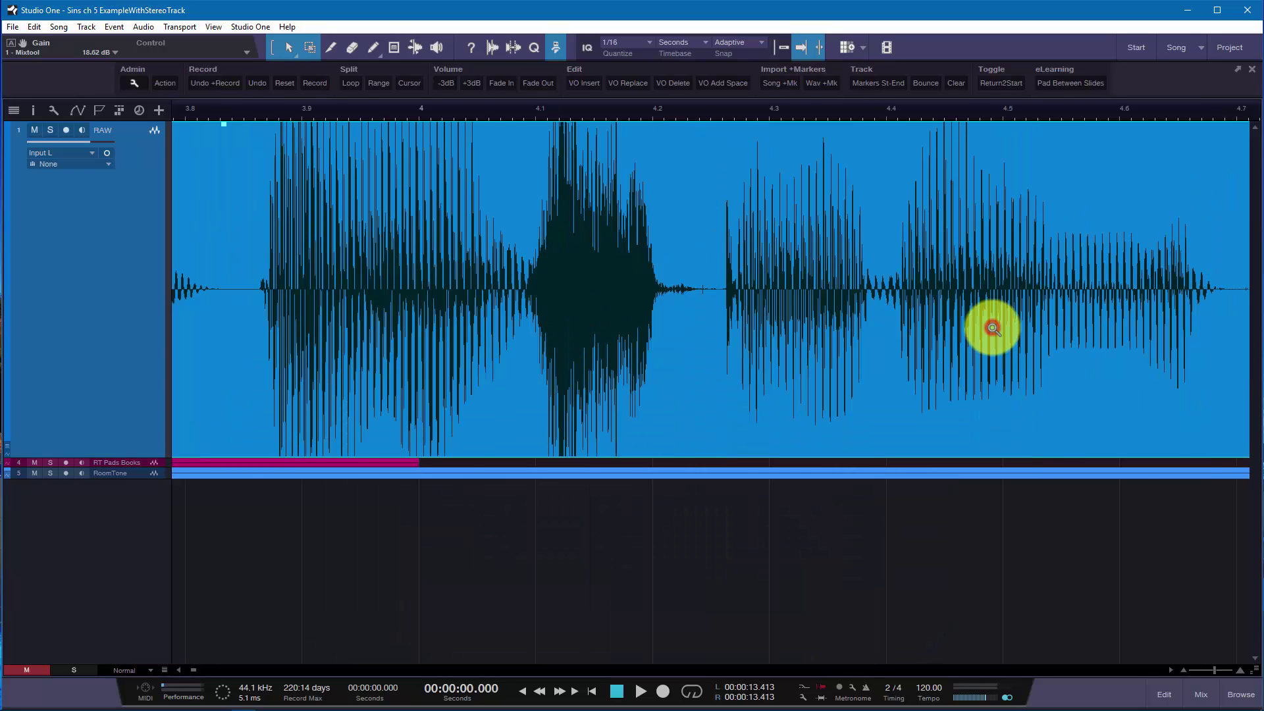
{"action": "left_click", "coordinate": [993, 327]}
{"action": "left_click", "coordinate": [992, 327]}
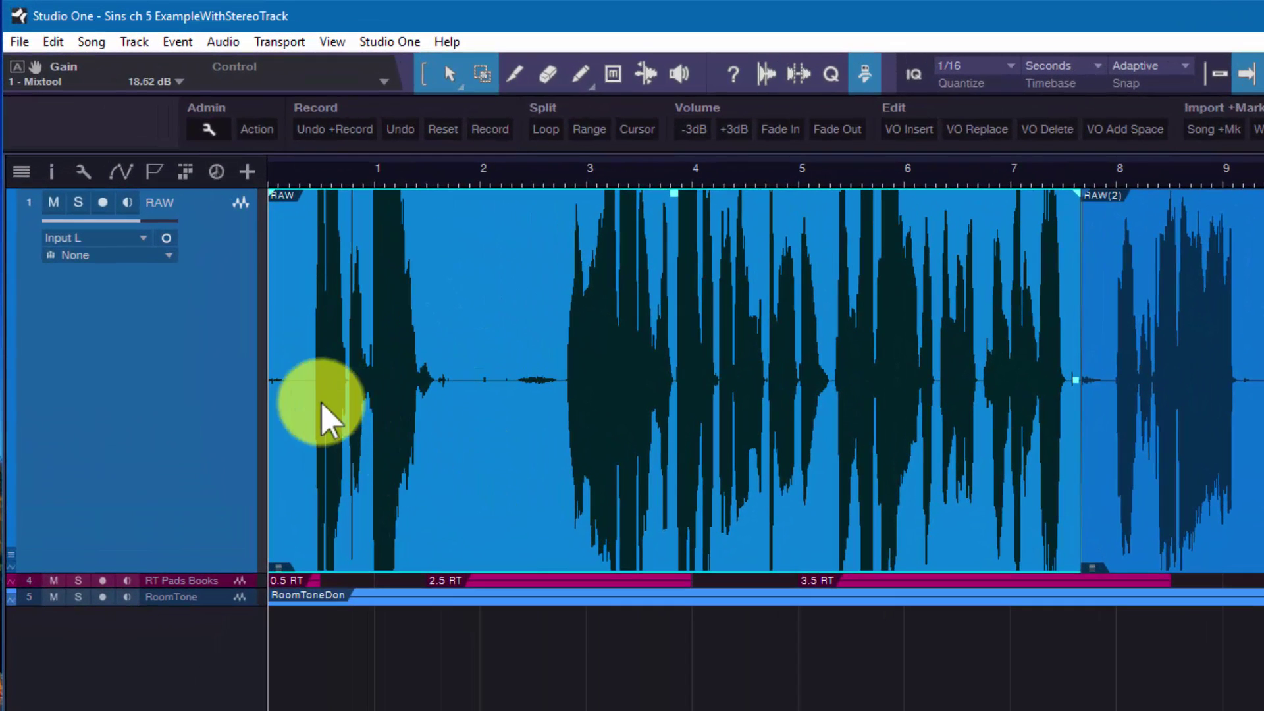
{"action": "right_click", "coordinate": [212, 366]}
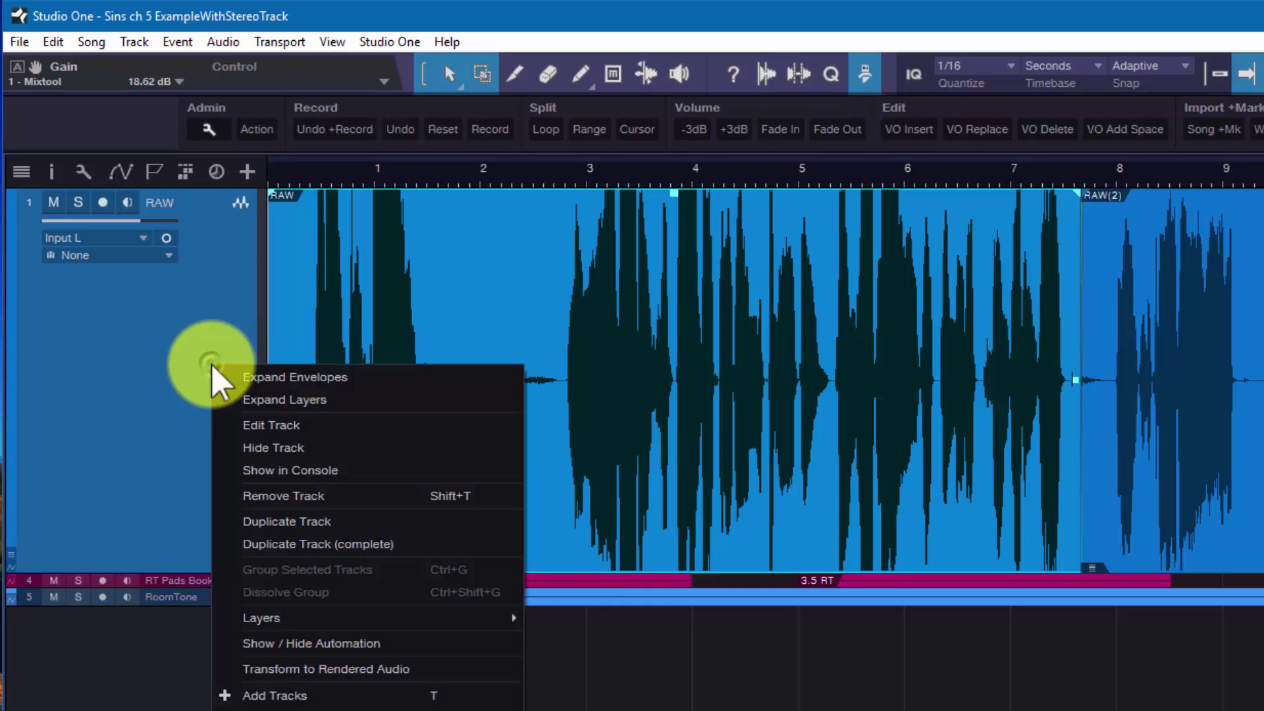
{"action": "left_click", "coordinate": [251, 405]}
{"action": "right_click", "coordinate": [192, 366]}
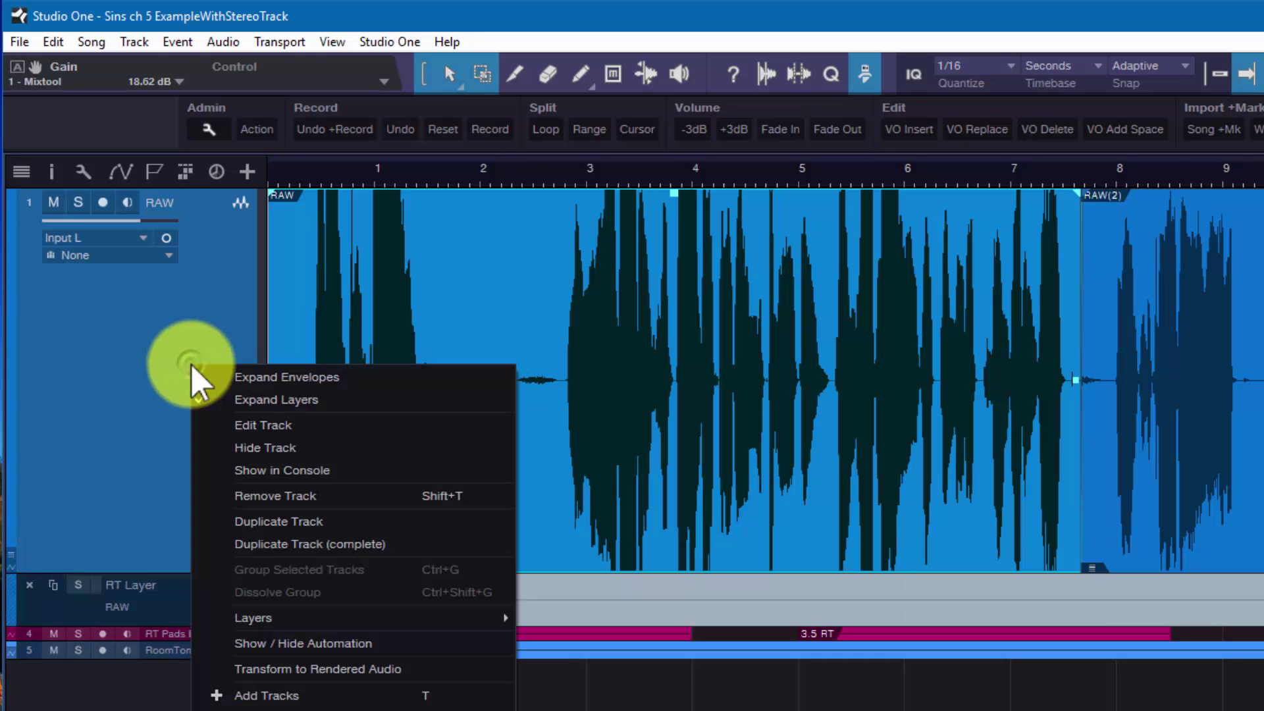
{"action": "left_click", "coordinate": [231, 402]}
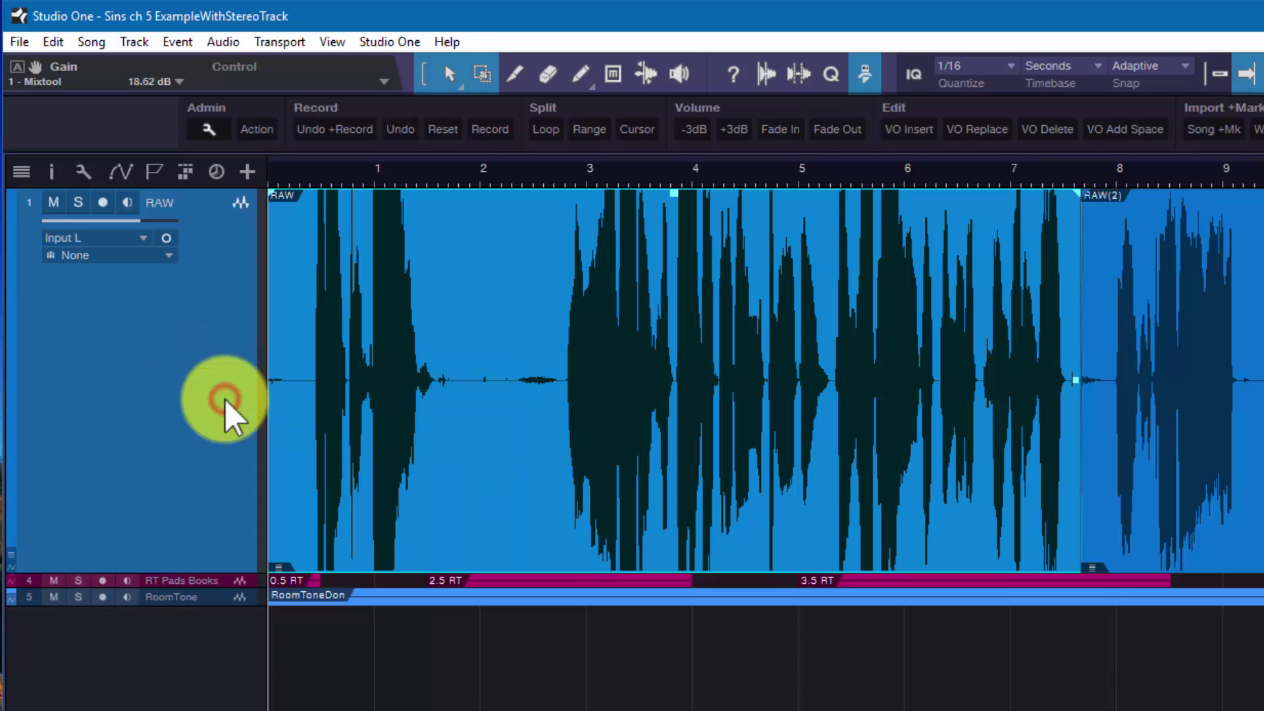
{"action": "left_click", "coordinate": [12, 559]}
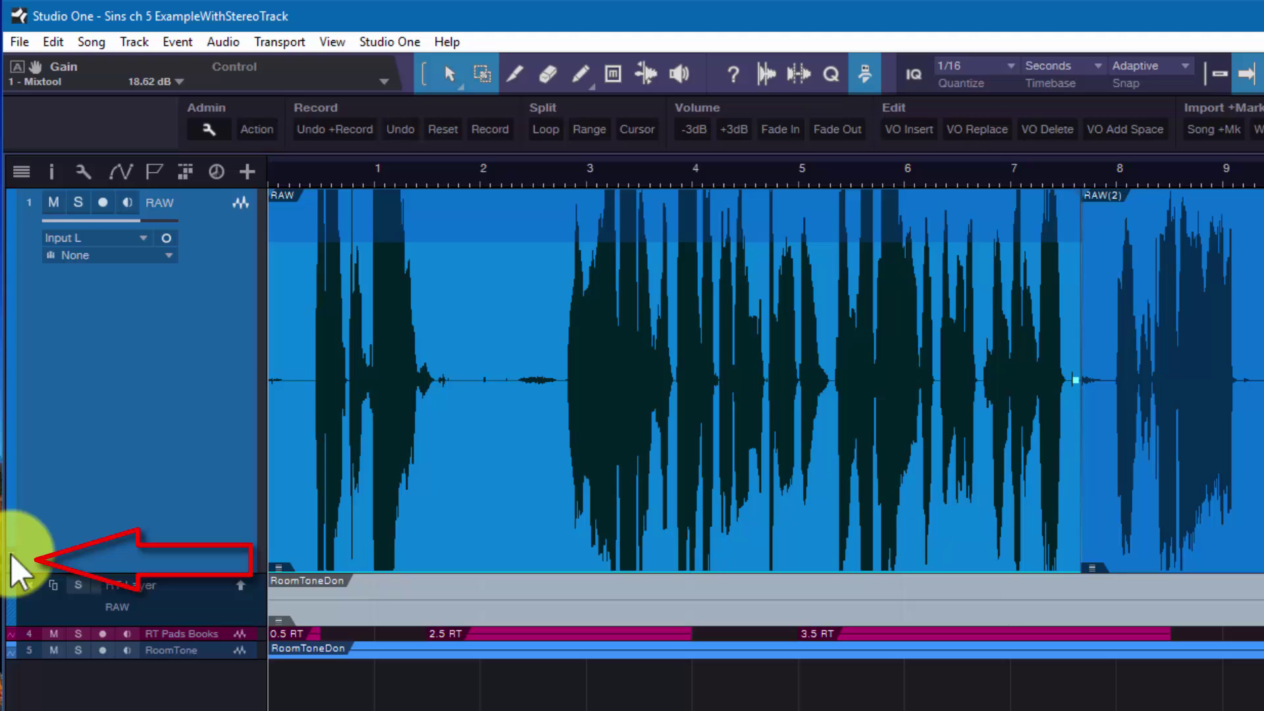
{"action": "left_click", "coordinate": [12, 561]}
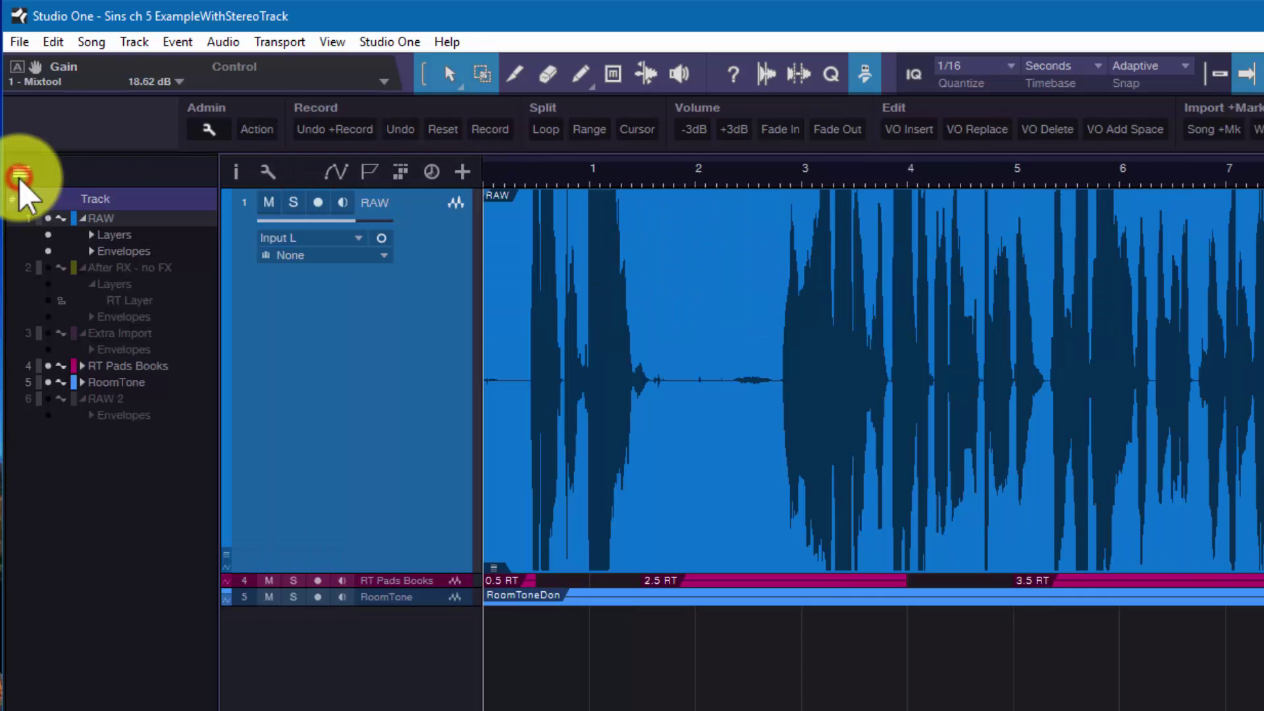
{"action": "left_click", "coordinate": [21, 173]}
{"action": "left_click", "coordinate": [21, 173]}
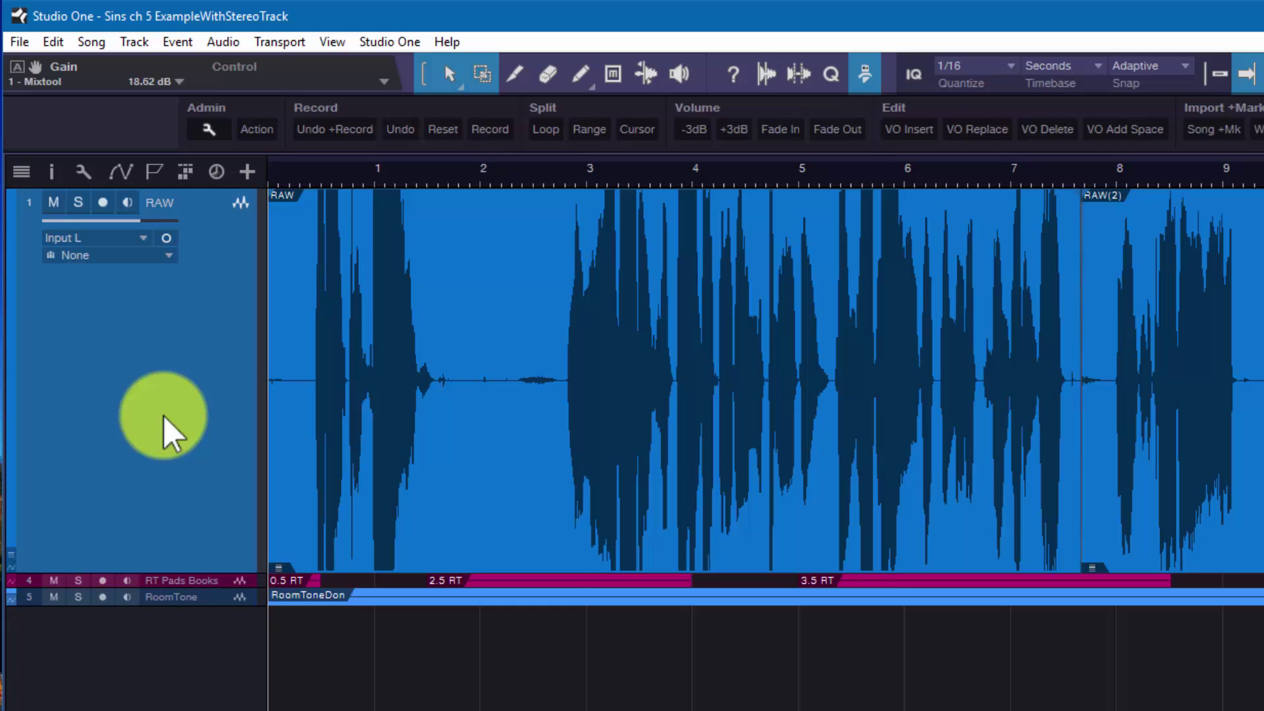
{"action": "left_click", "coordinate": [12, 554]}
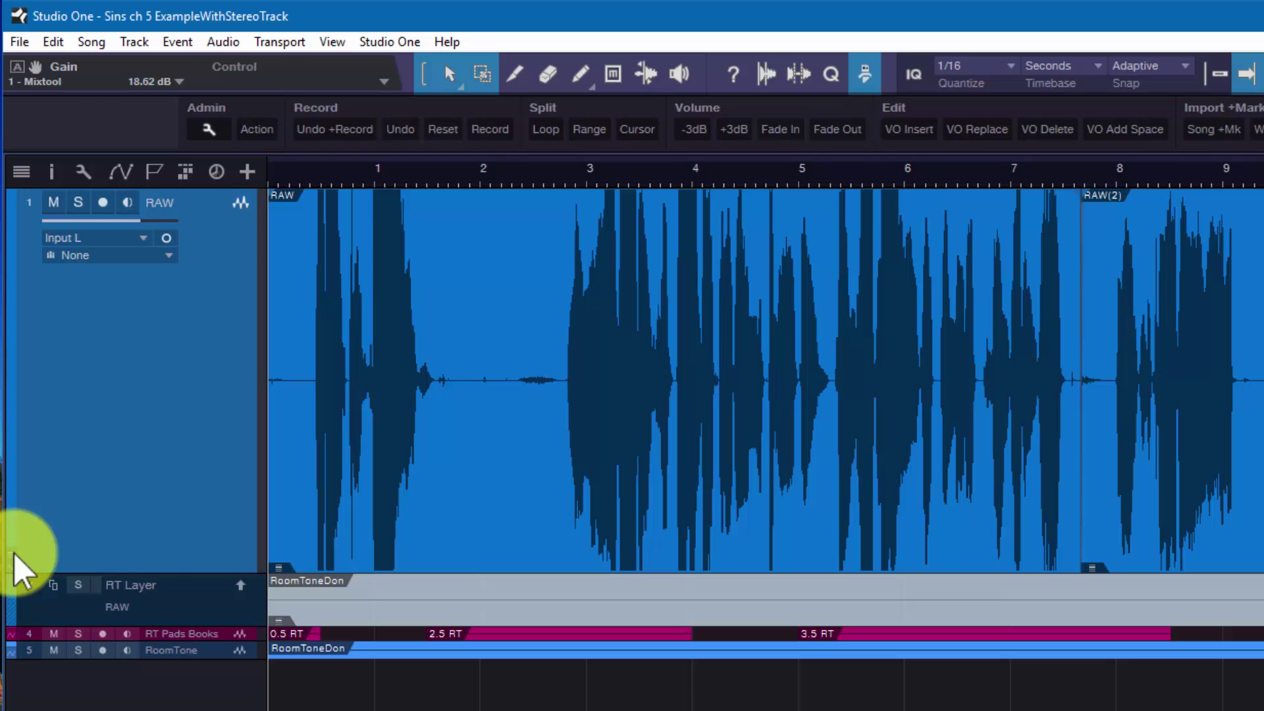
{"action": "left_click", "coordinate": [13, 555]}
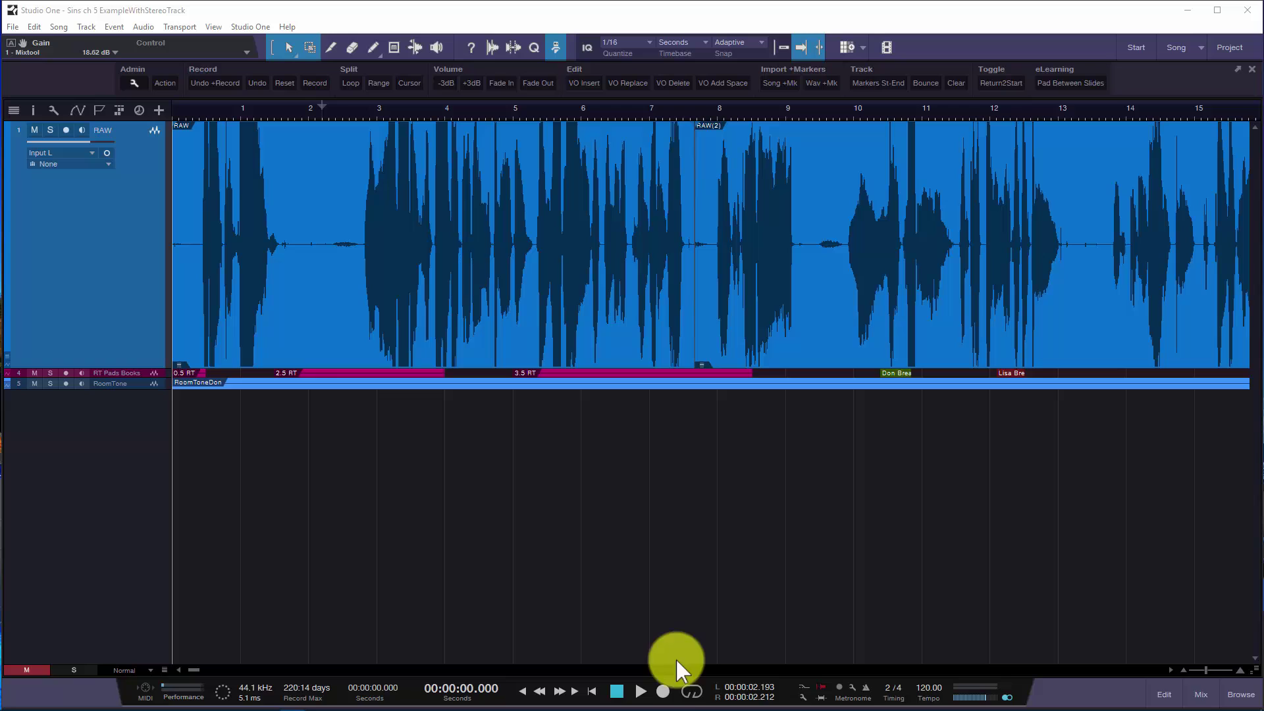
Step: Check the loop options, then range-select the voiceover from about 2.1 to 5.4 seconds
{"action": "mouse_move", "coordinate": [673, 706]}
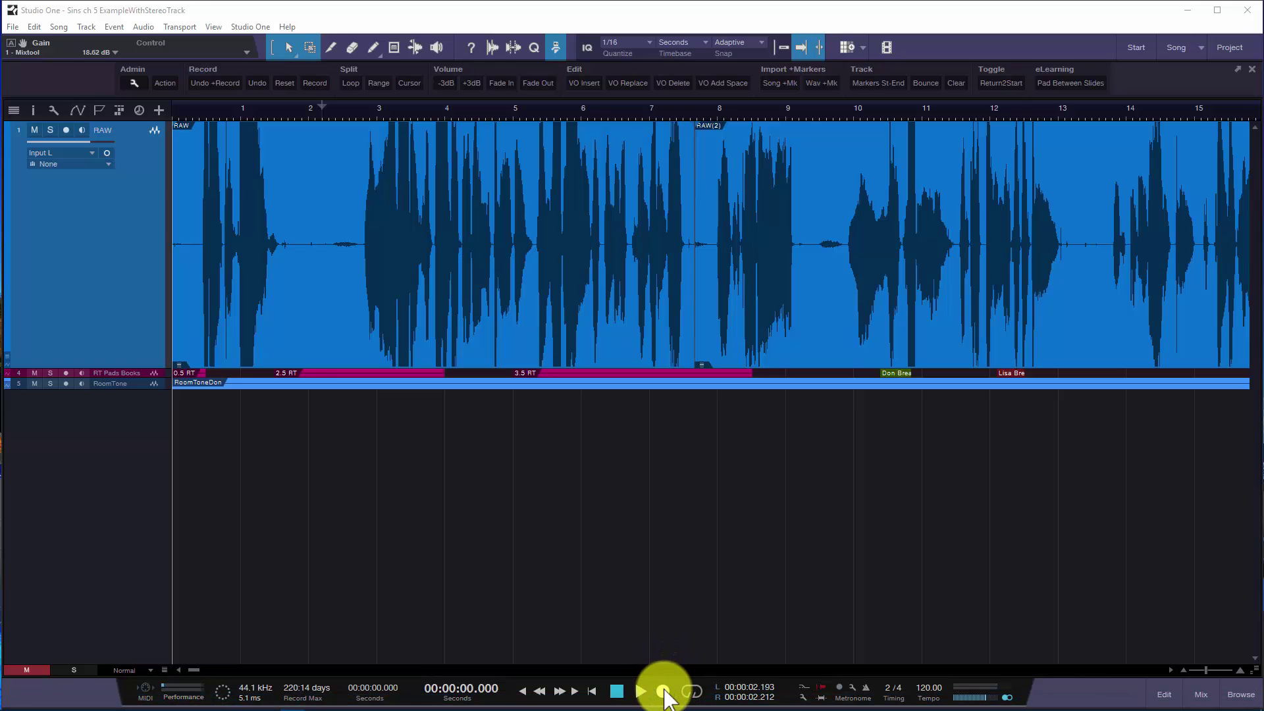
{"action": "right_click", "coordinate": [664, 696]}
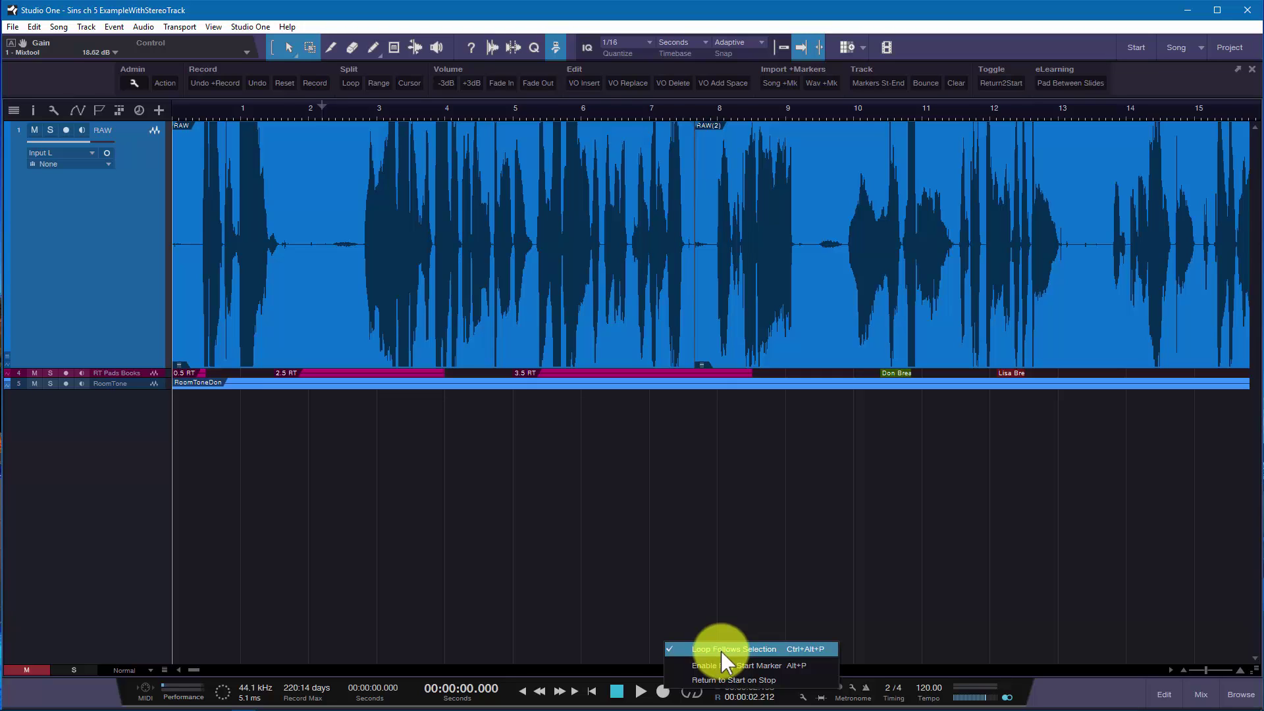
{"action": "left_click", "coordinate": [334, 185]}
{"action": "left_click_drag", "start_coordinate": [316, 187], "coordinate": [554, 198]}
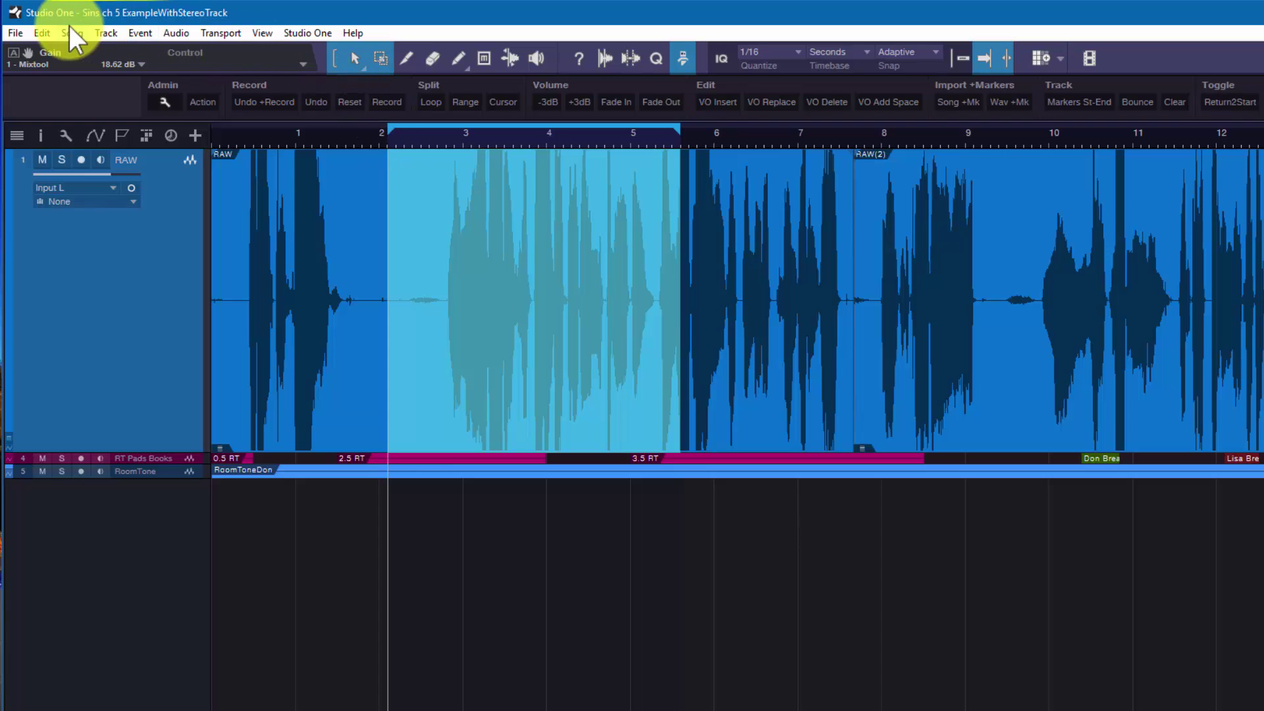
Step: Set Export Mixdown to Between Loop (3.497 sec), cancel, then select a stretch around 8 seconds
{"action": "left_click", "coordinate": [70, 33]}
{"action": "left_click", "coordinate": [98, 72]}
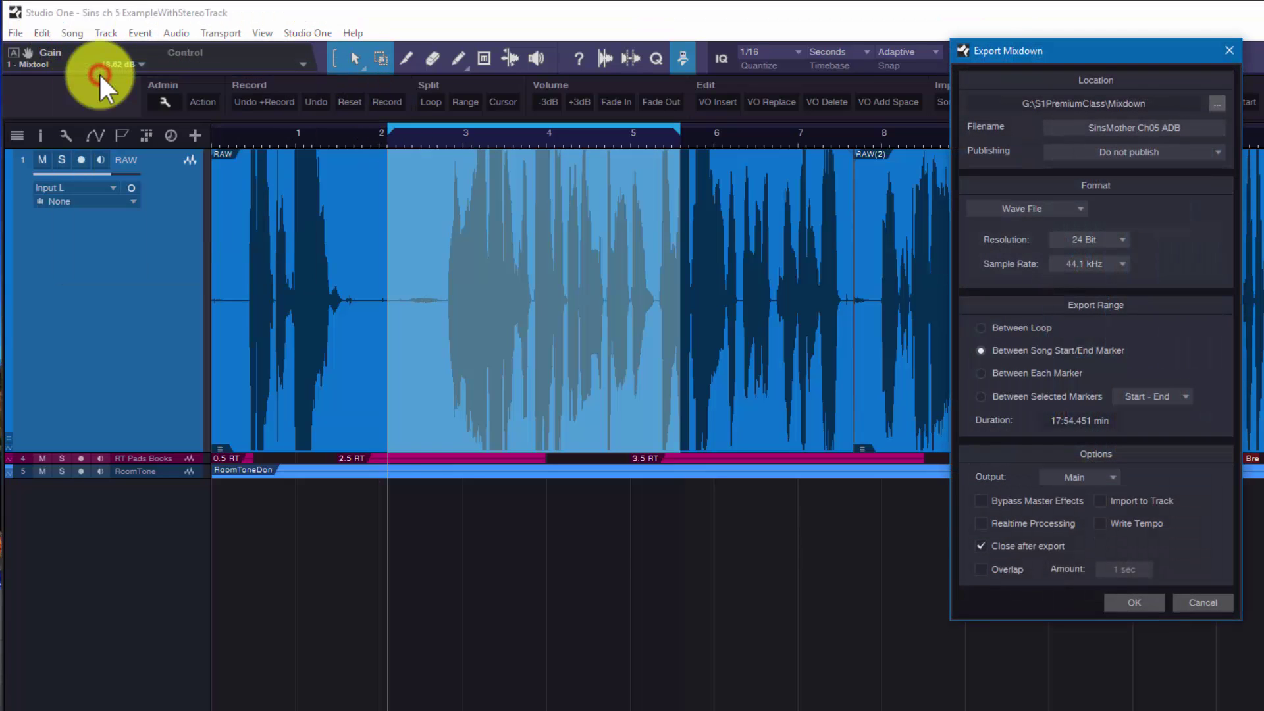
{"action": "left_click", "coordinate": [978, 327]}
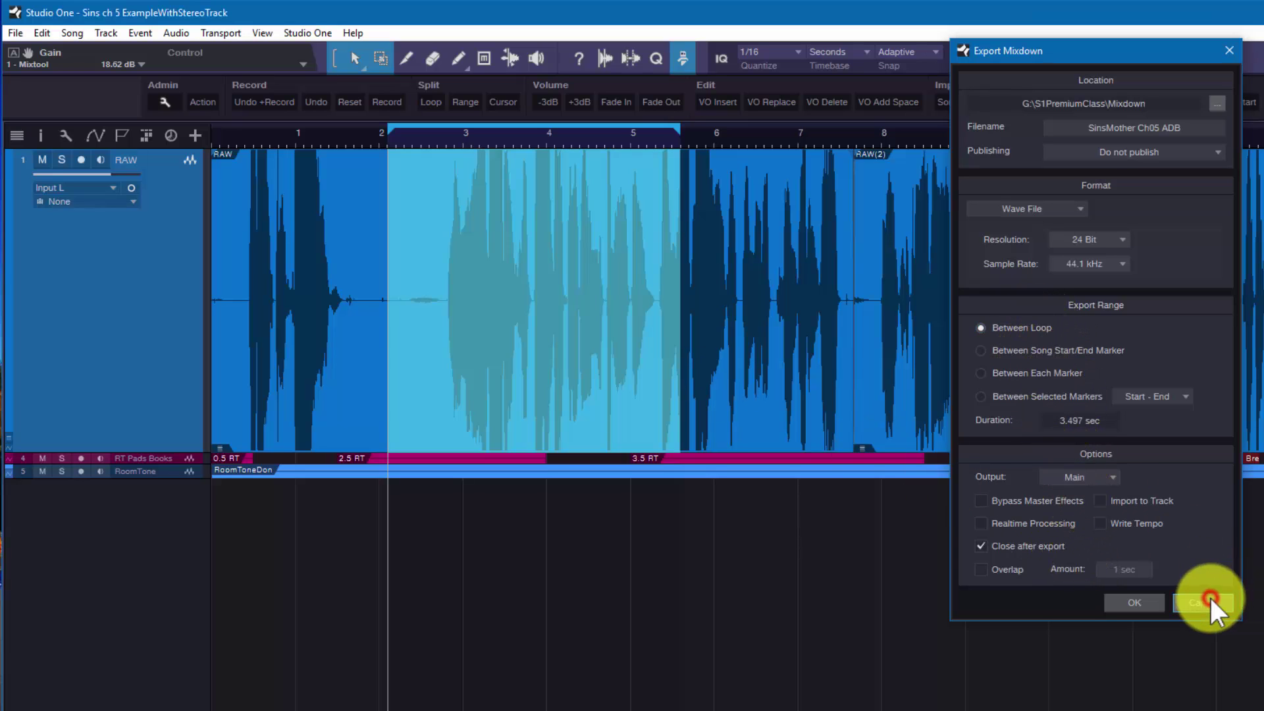
{"action": "left_click", "coordinate": [1215, 600]}
{"action": "left_click_drag", "start_coordinate": [867, 238], "coordinate": [1011, 241]}
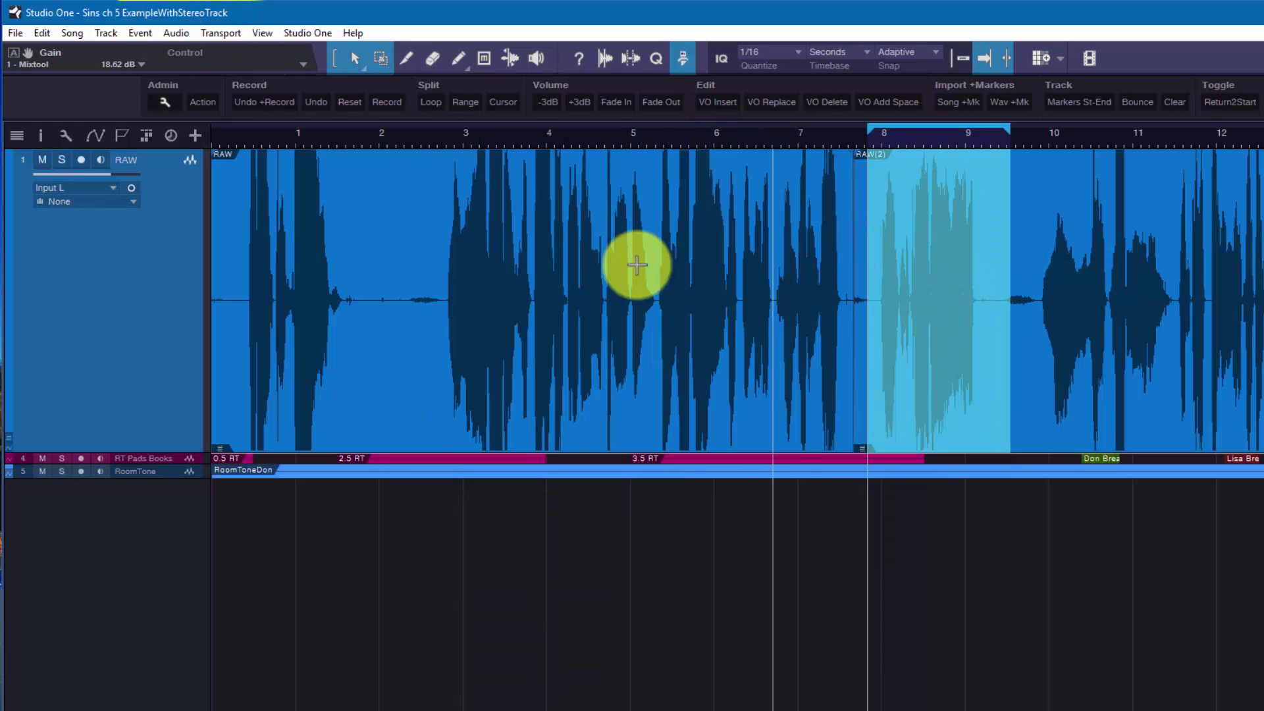
Step: Loop-play the 2.6–5.4 s phrase and the audio from 9.6 s onward, then disable Loop Follows Selection
{"action": "left_click_drag", "start_coordinate": [428, 263], "coordinate": [660, 284]}
{"action": "key", "text": "p"}
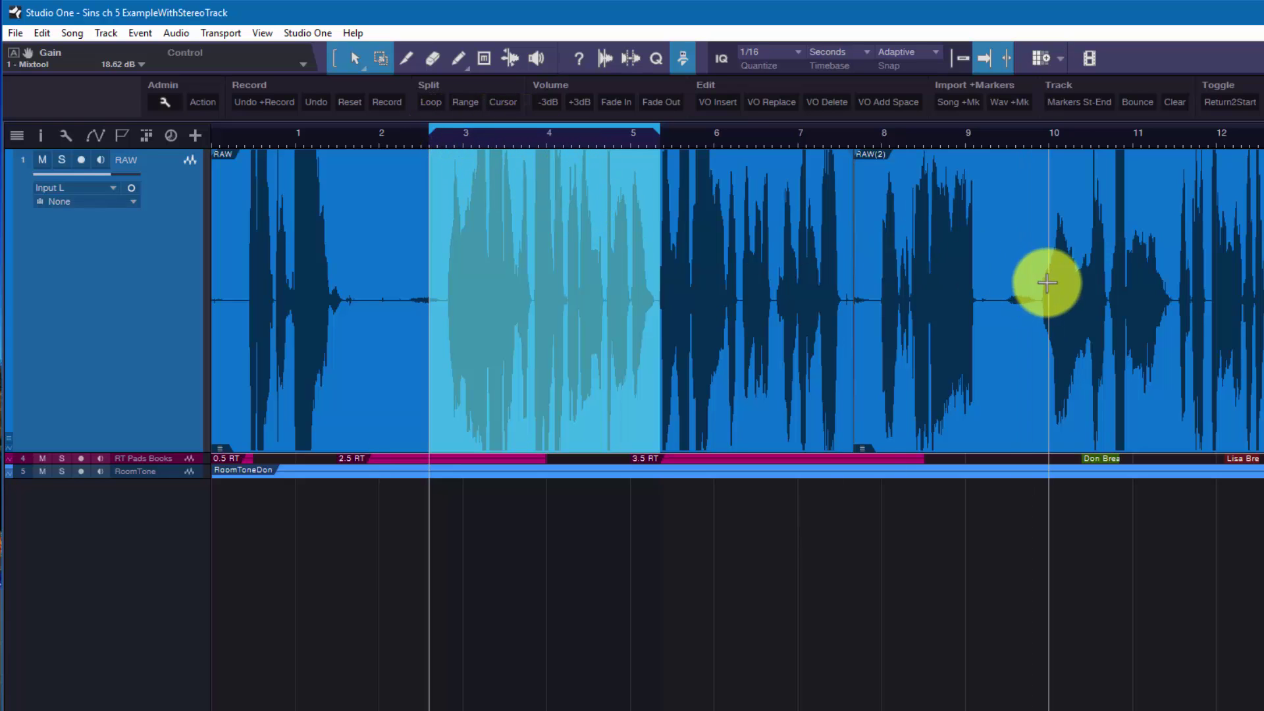
{"action": "left_click_drag", "start_coordinate": [1018, 283], "coordinate": [1263, 293]}
{"action": "key", "text": "p"}
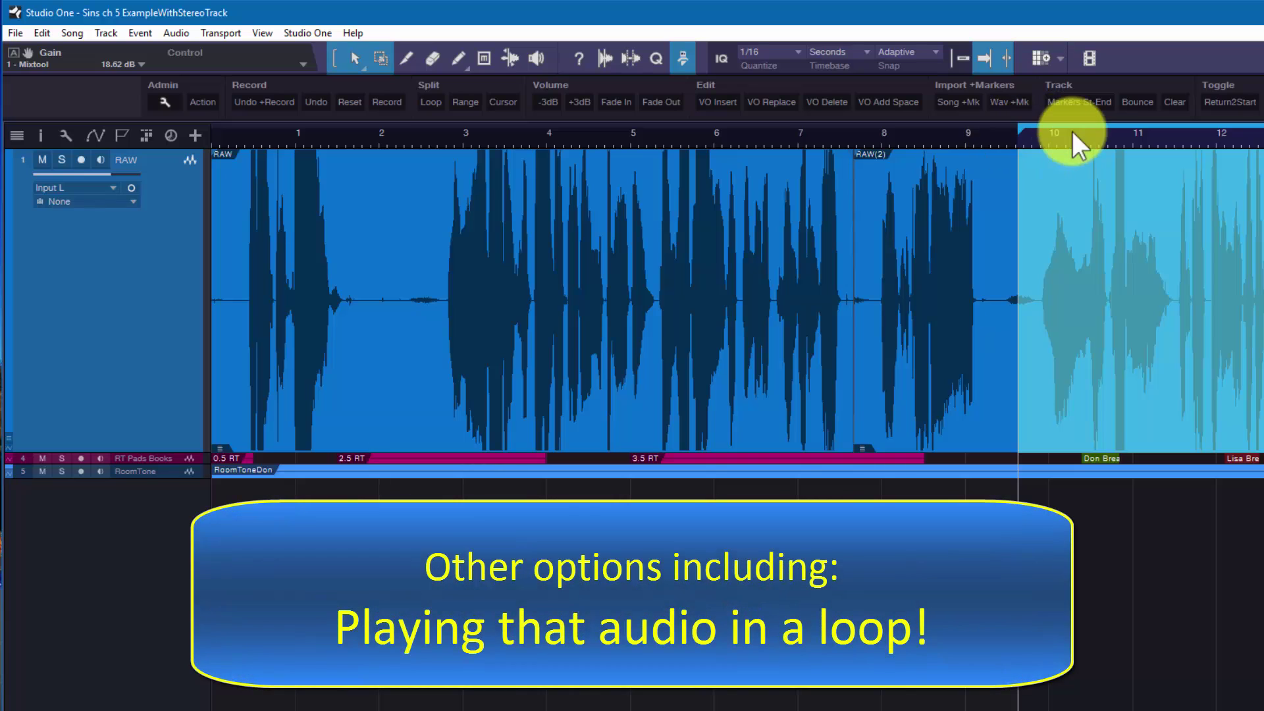
{"action": "right_click", "coordinate": [730, 135]}
{"action": "left_click", "coordinate": [760, 162]}
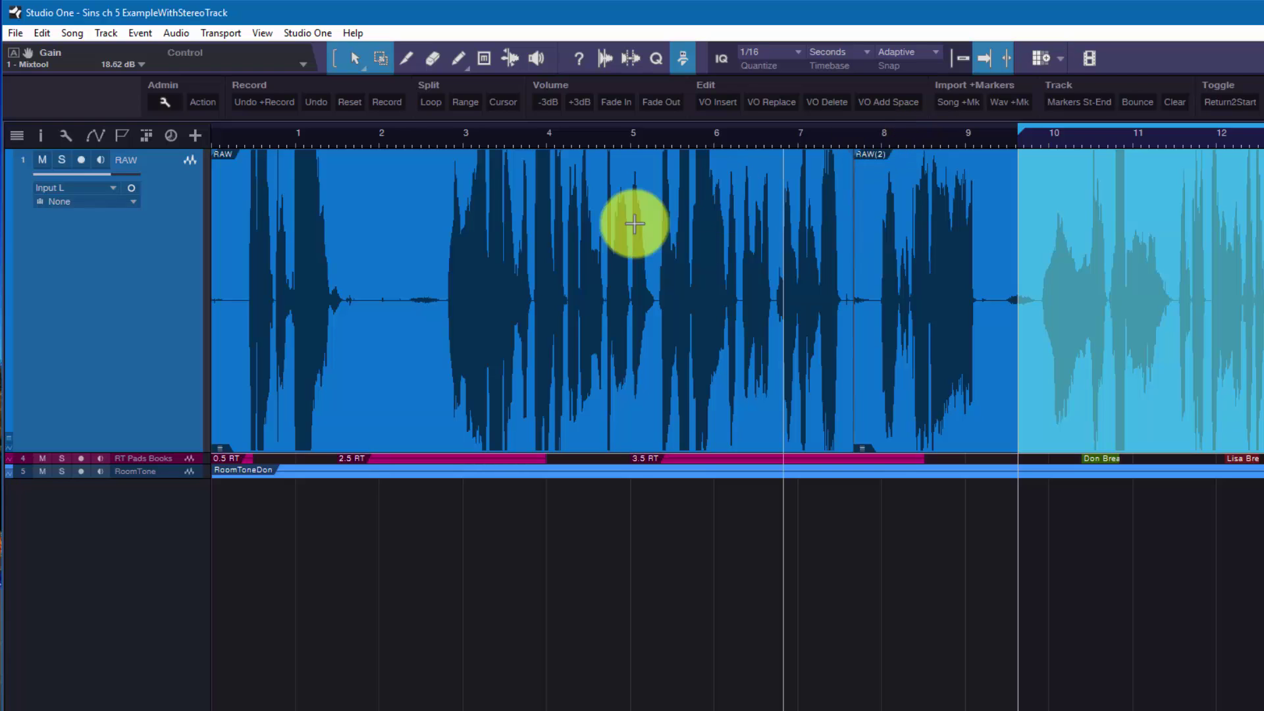
Step: Enable the play start marker and drag it to about 2.1 seconds
{"action": "right_click", "coordinate": [431, 140]}
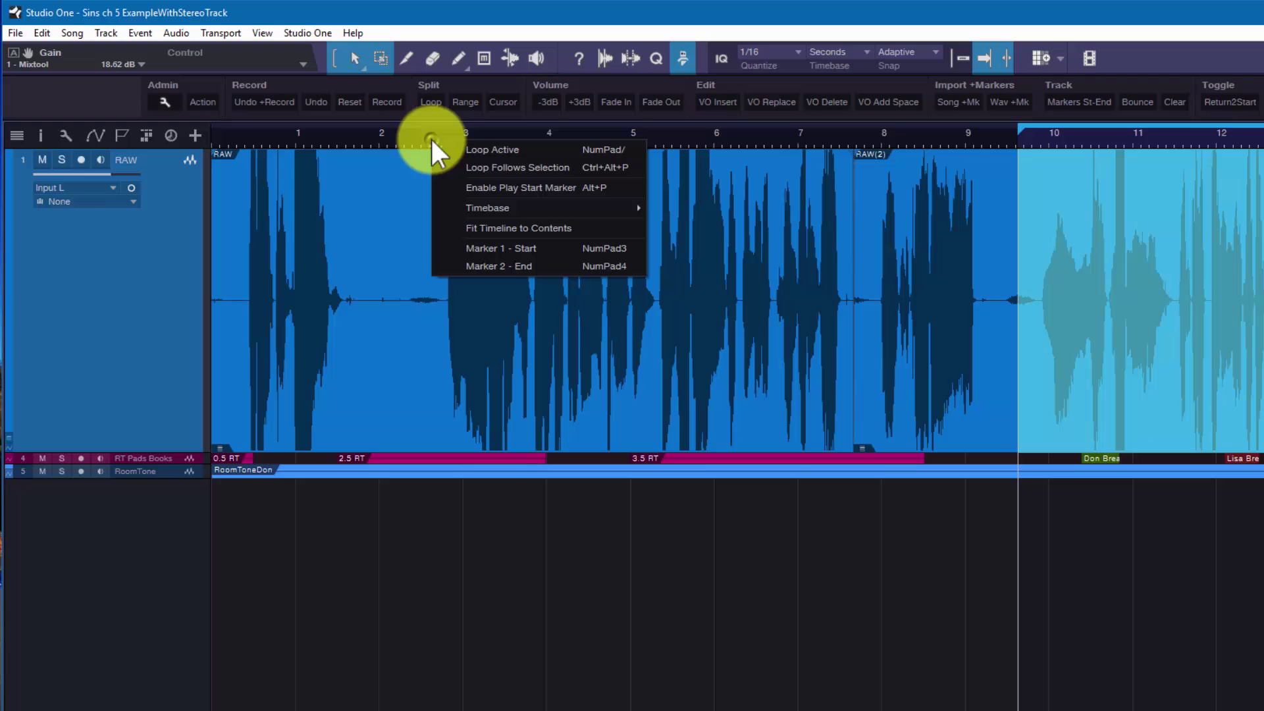
{"action": "left_click", "coordinate": [482, 189]}
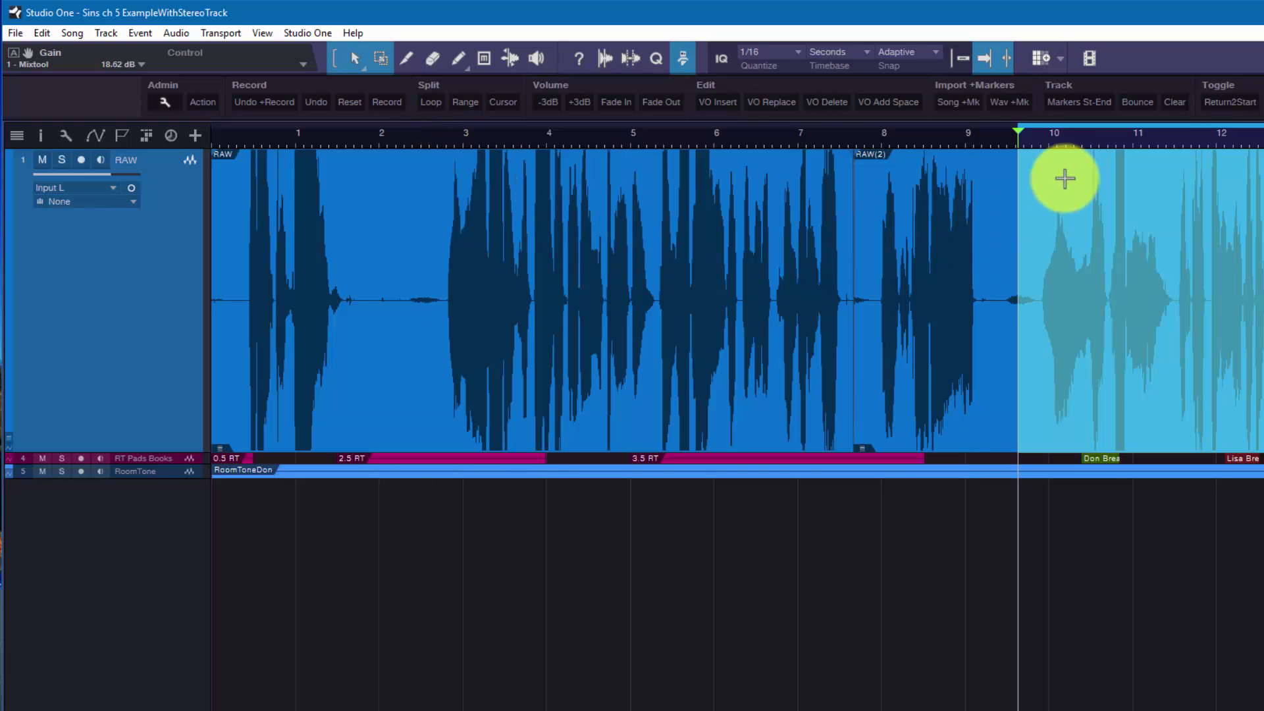
{"action": "mouse_move", "coordinate": [1016, 150]}
{"action": "left_mouse_down"}
{"action": "mouse_move", "coordinate": [1010, 132]}
{"action": "mouse_move", "coordinate": [375, 180]}
{"action": "mouse_move", "coordinate": [395, 191]}
{"action": "left_mouse_up"}
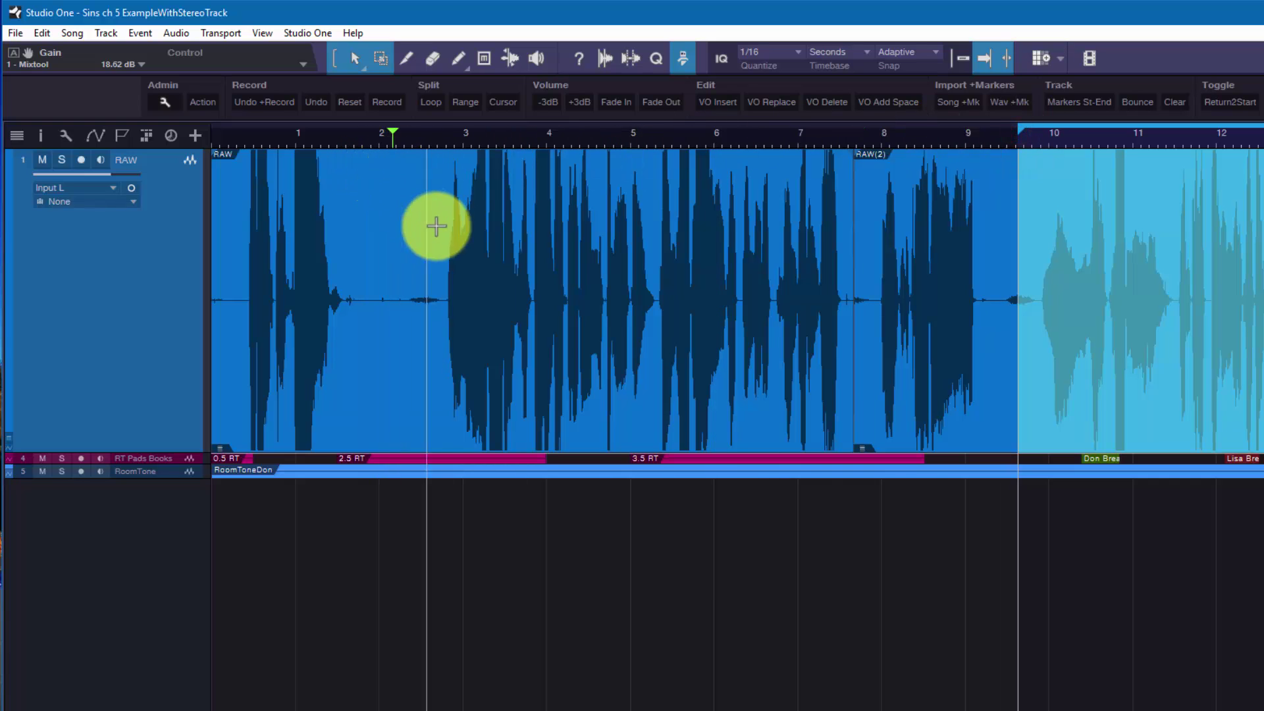
Step: Nudge the play start marker to about 2.6 s, play from it, then select the phrase near 4.3 s
{"action": "left_click", "coordinate": [532, 270]}
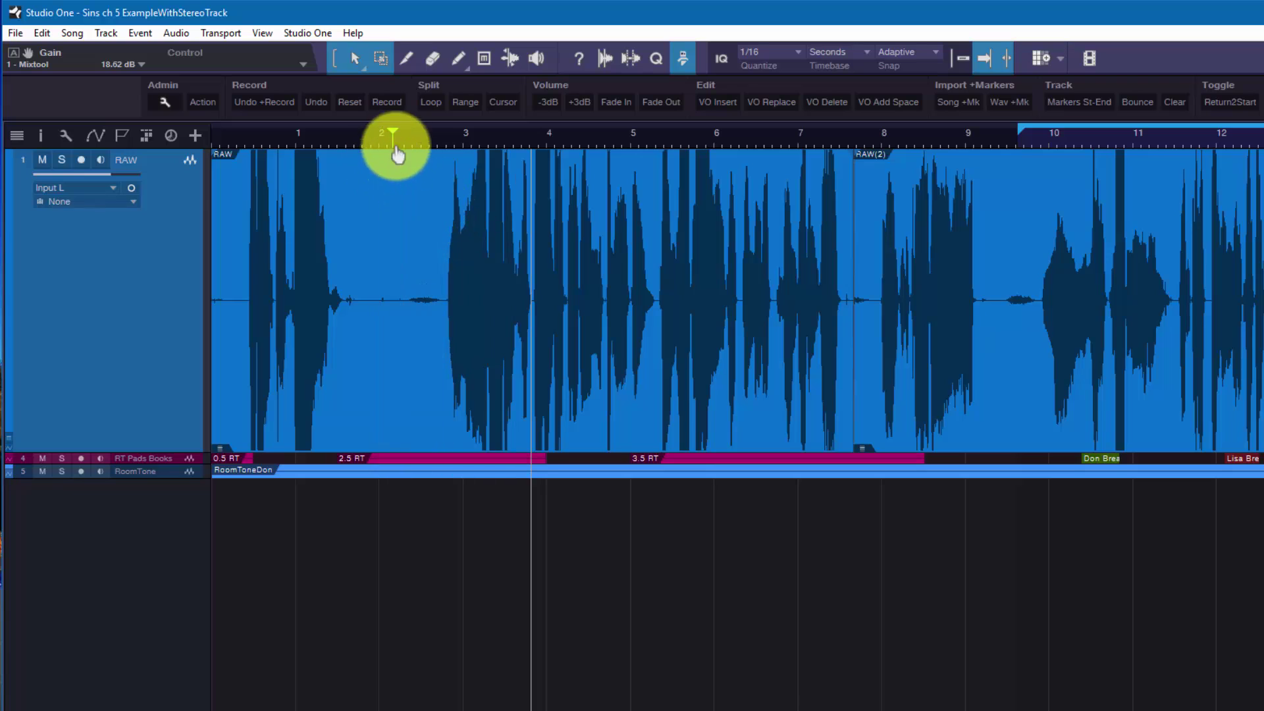
{"action": "left_click_drag", "start_coordinate": [404, 131], "coordinate": [437, 134]}
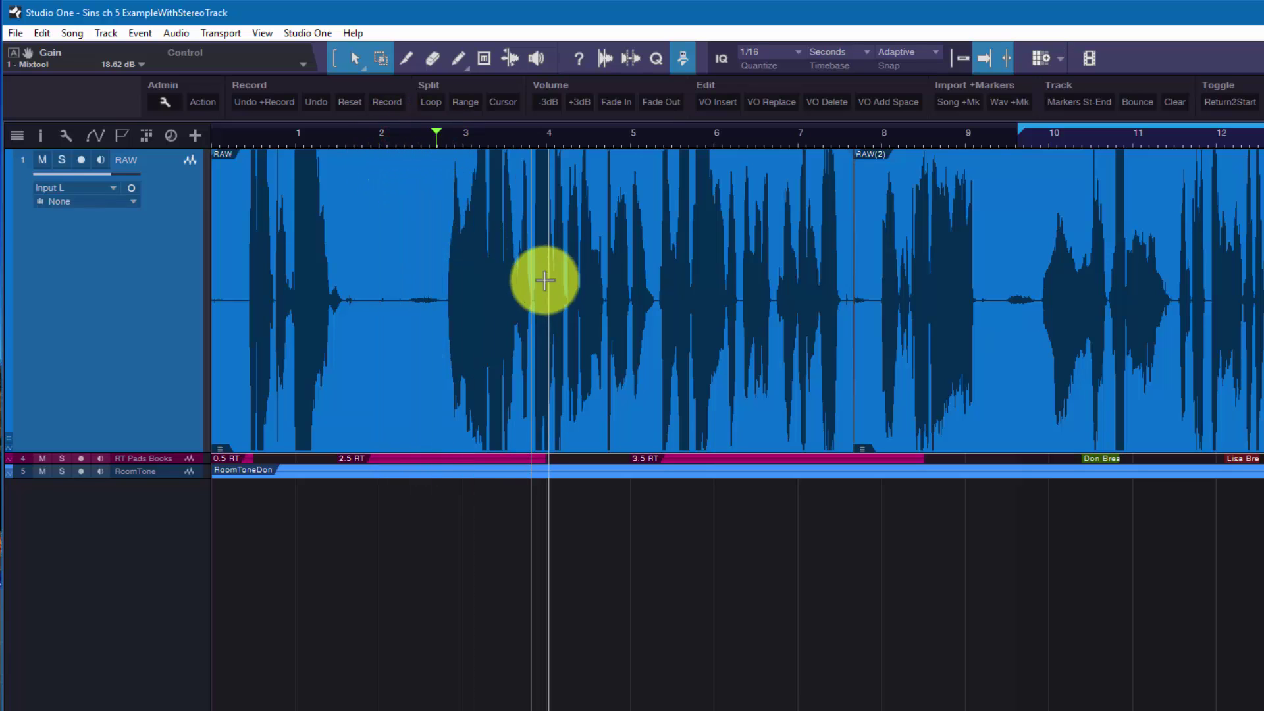
{"action": "key", "text": "space"}
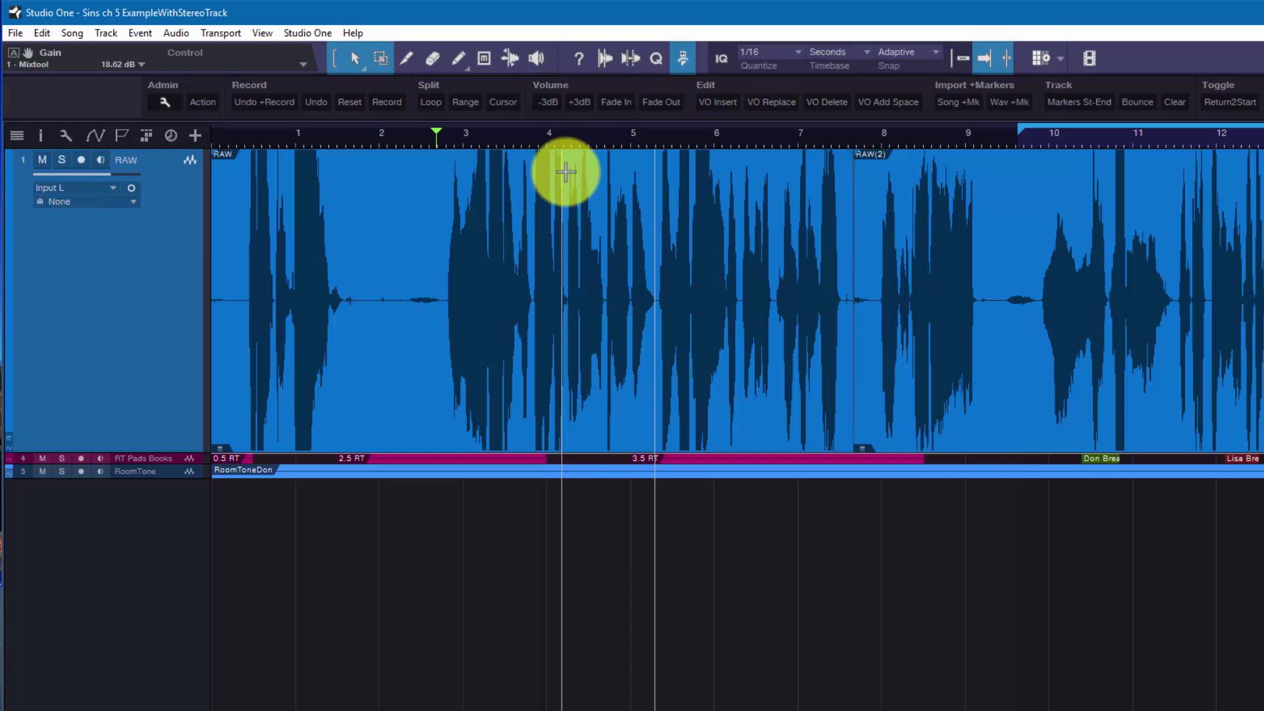
{"action": "left_click_drag", "start_coordinate": [570, 137], "coordinate": [695, 290]}
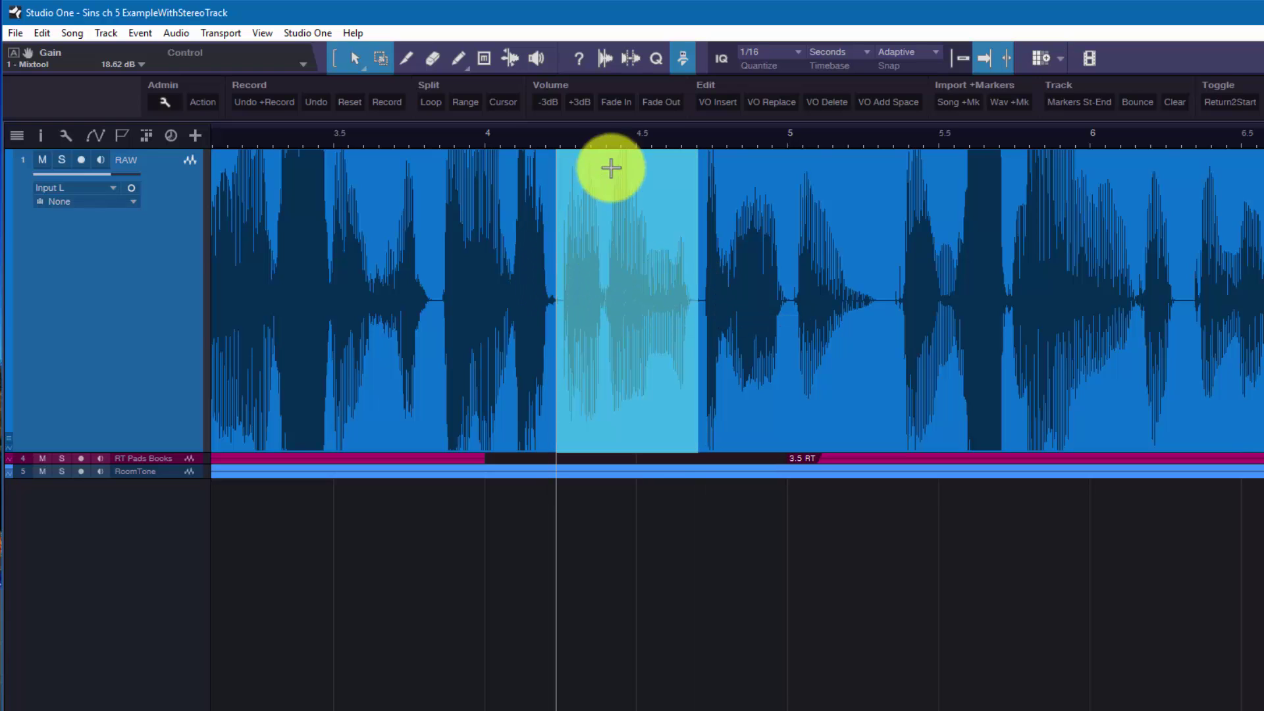
Step: Split the phrase near 4.3 s into its own event, lower it to -7.3 dB and audition it
{"action": "key", "text": "ctrl+alt+x"}
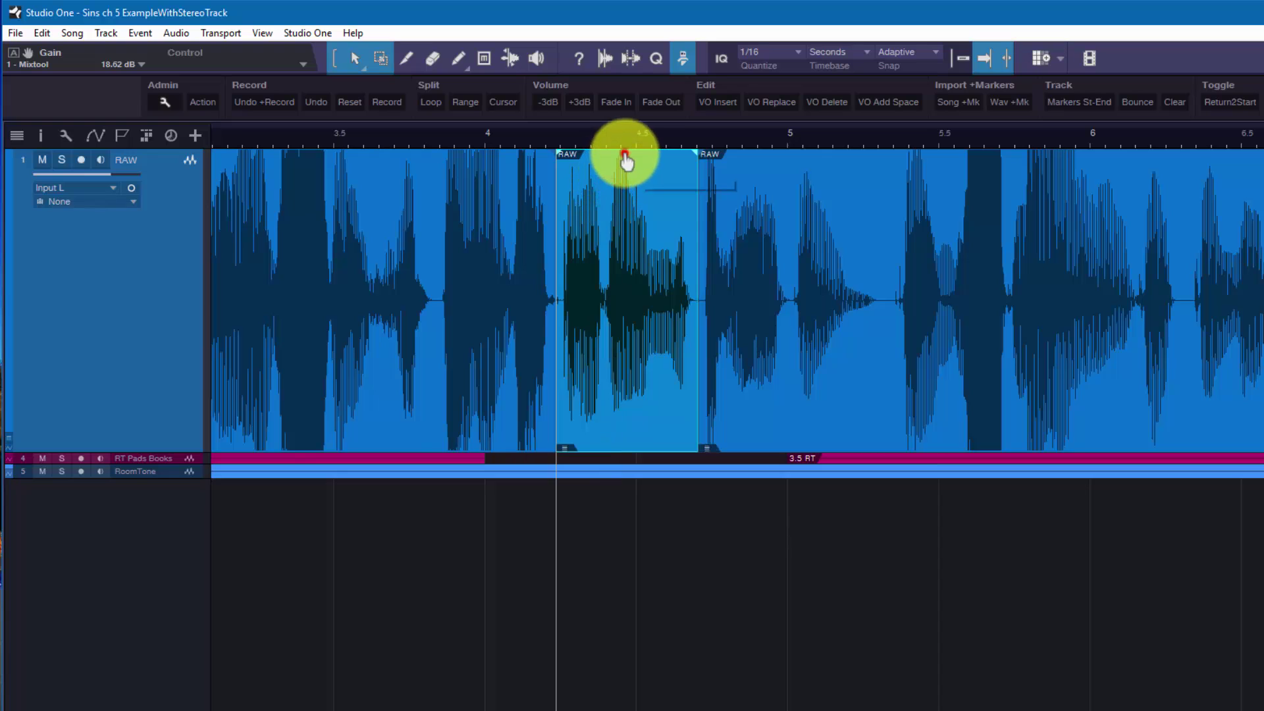
{"action": "left_click_drag", "start_coordinate": [625, 154], "coordinate": [625, 227]}
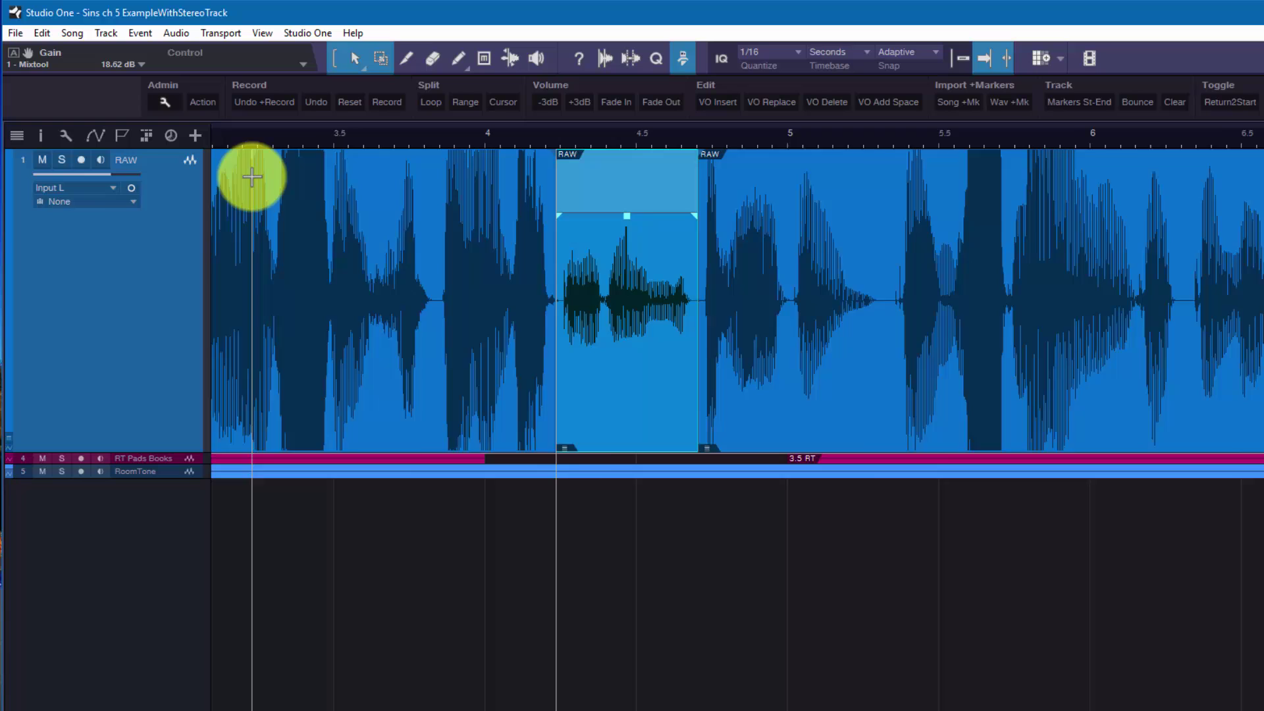
{"action": "key", "text": "space"}
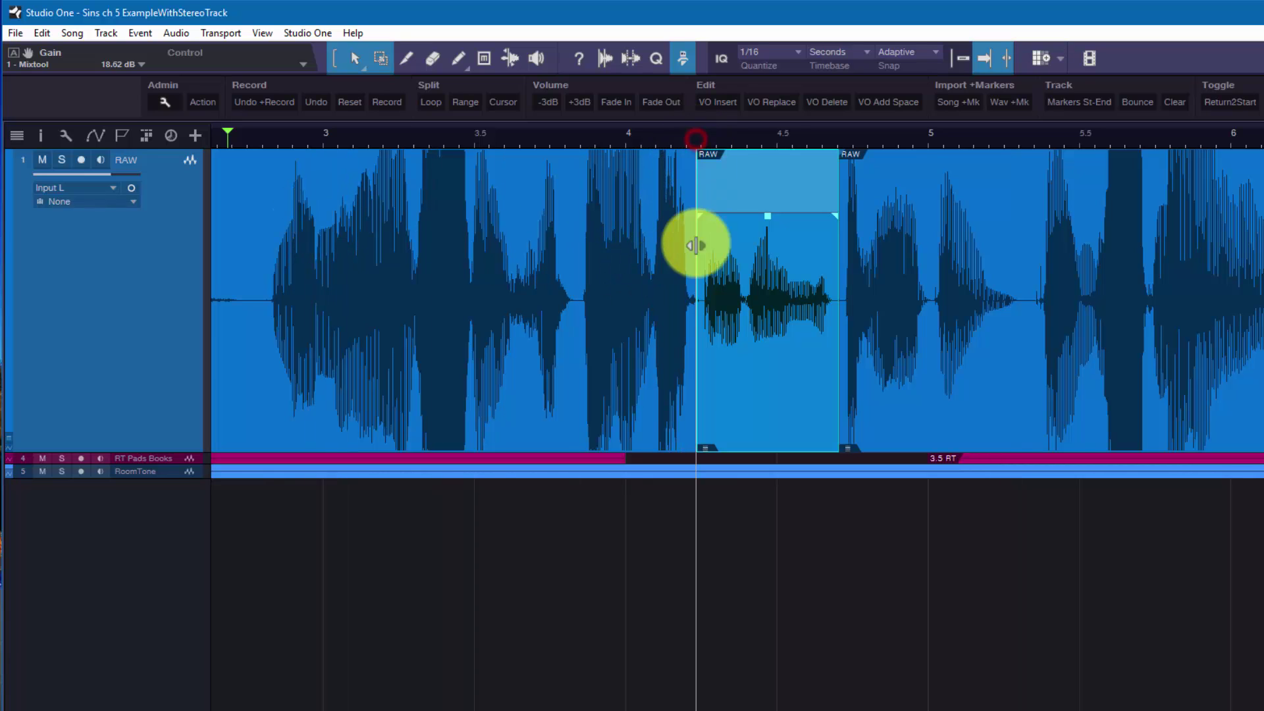
{"action": "key", "text": "space"}
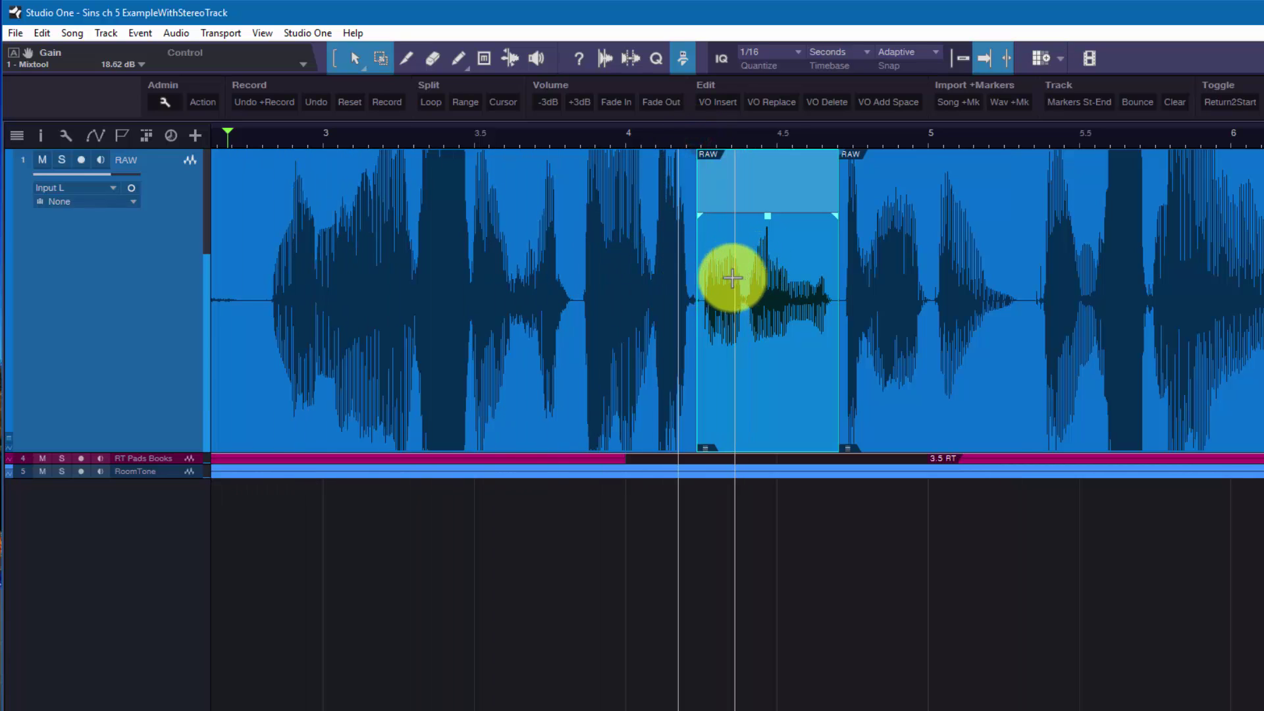
{"action": "key", "text": "space"}
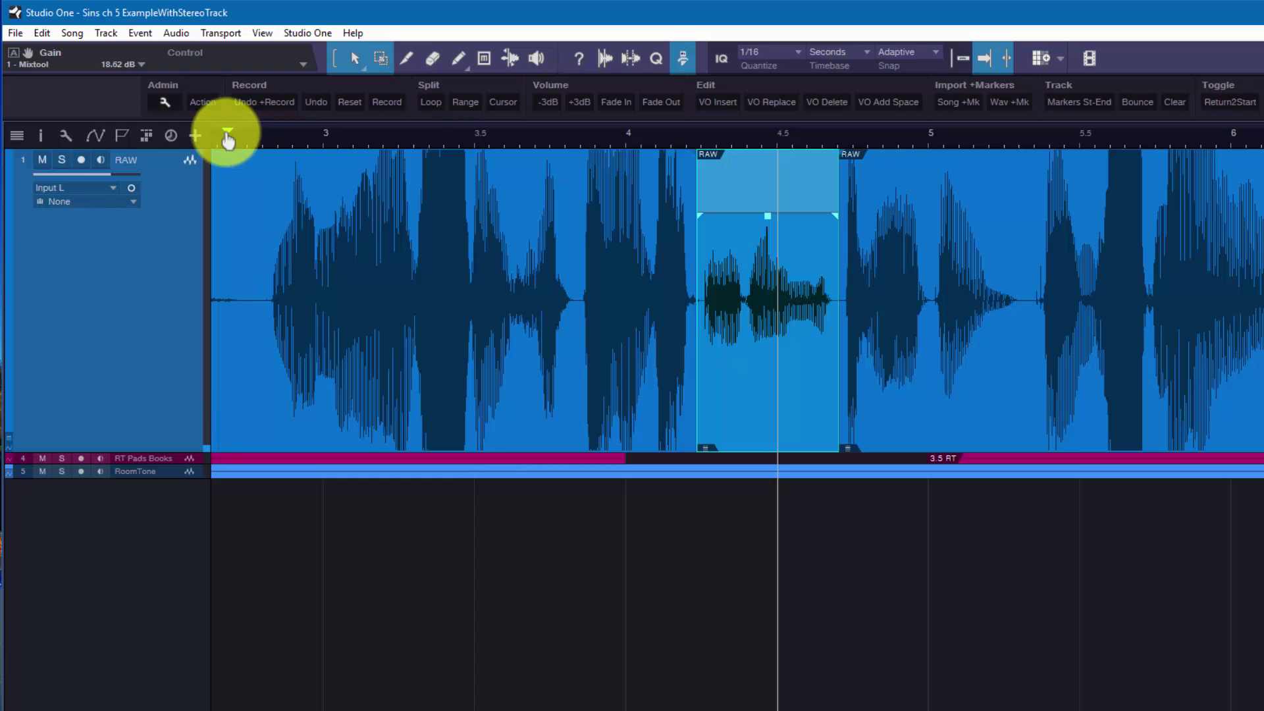
Step: Disable the play start marker and audition the quieter phrase from its start
{"action": "right_click", "coordinate": [228, 139]}
{"action": "left_click", "coordinate": [254, 183]}
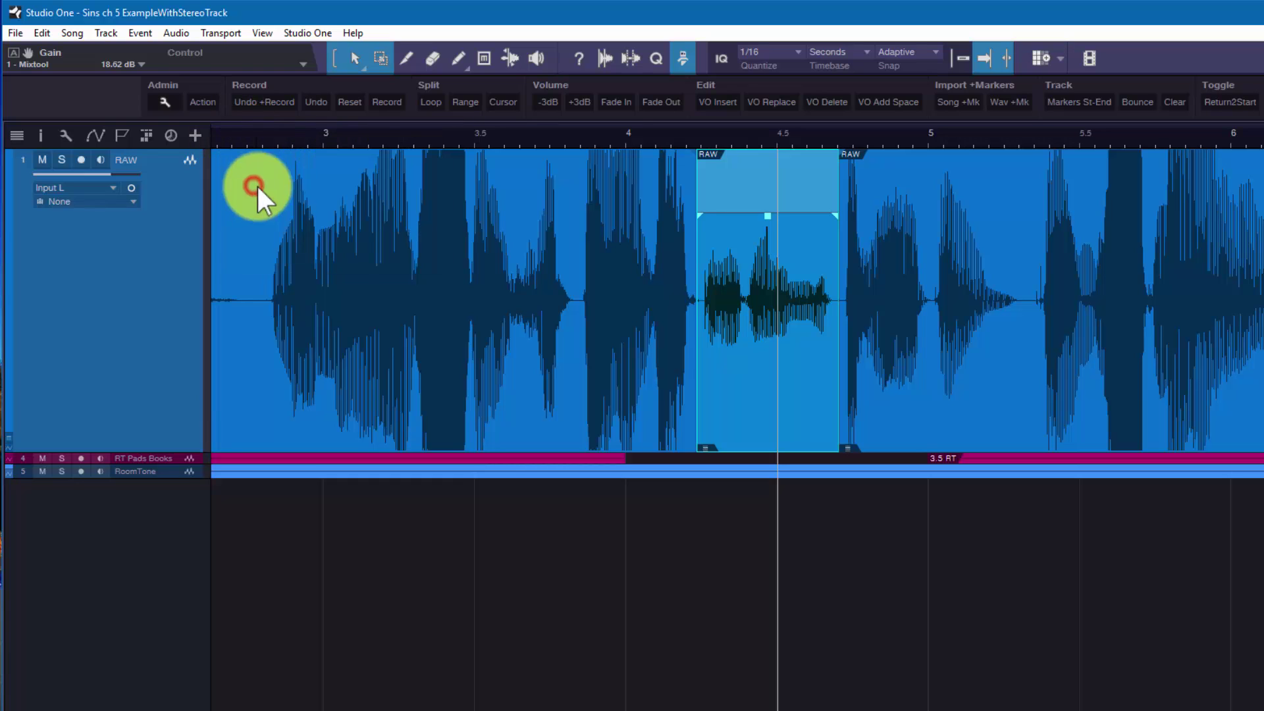
{"action": "left_click", "coordinate": [709, 178]}
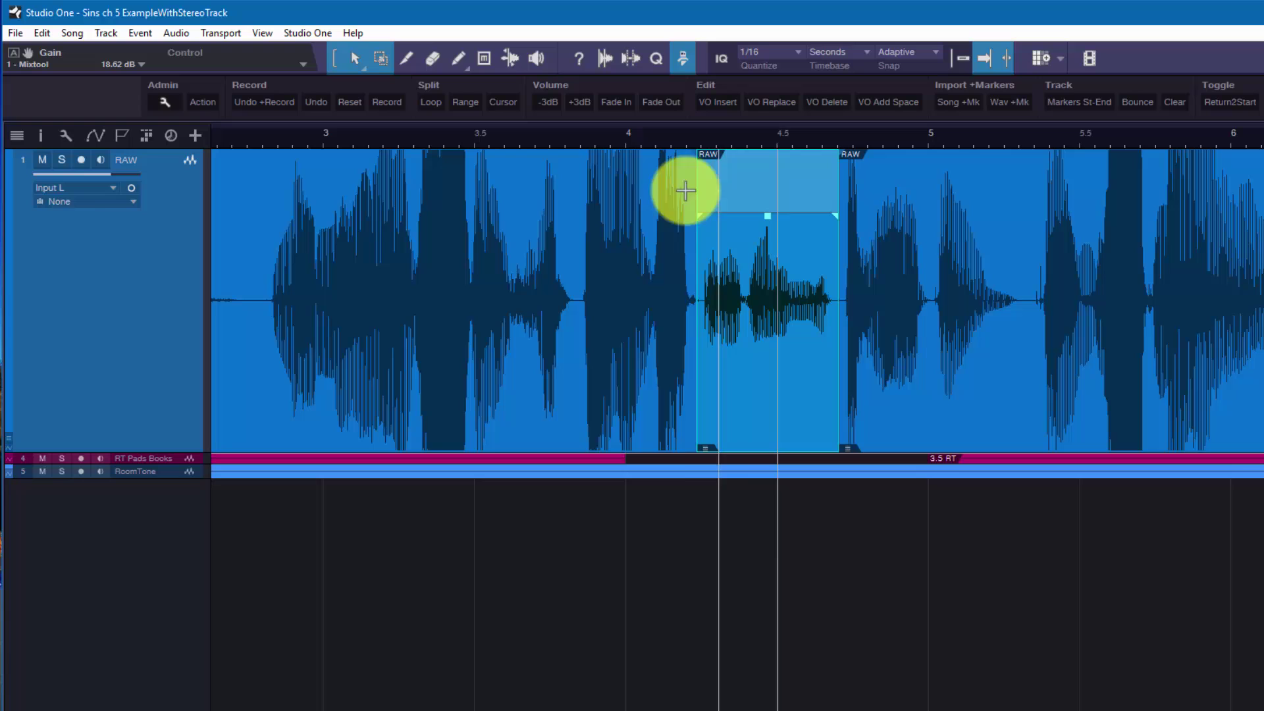
{"action": "left_click", "coordinate": [612, 220]}
{"action": "left_click", "coordinate": [718, 229]}
{"action": "left_click", "coordinate": [638, 193]}
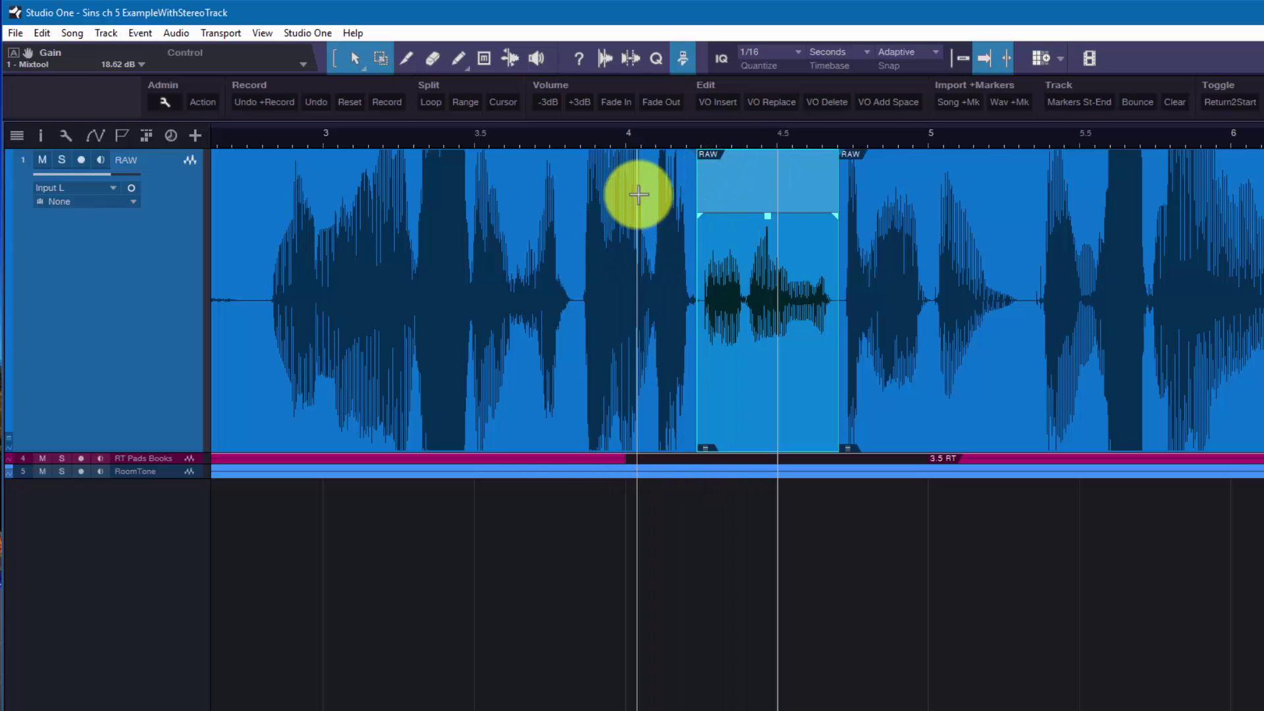
{"action": "left_click", "coordinate": [694, 133]}
{"action": "key", "text": "space"}
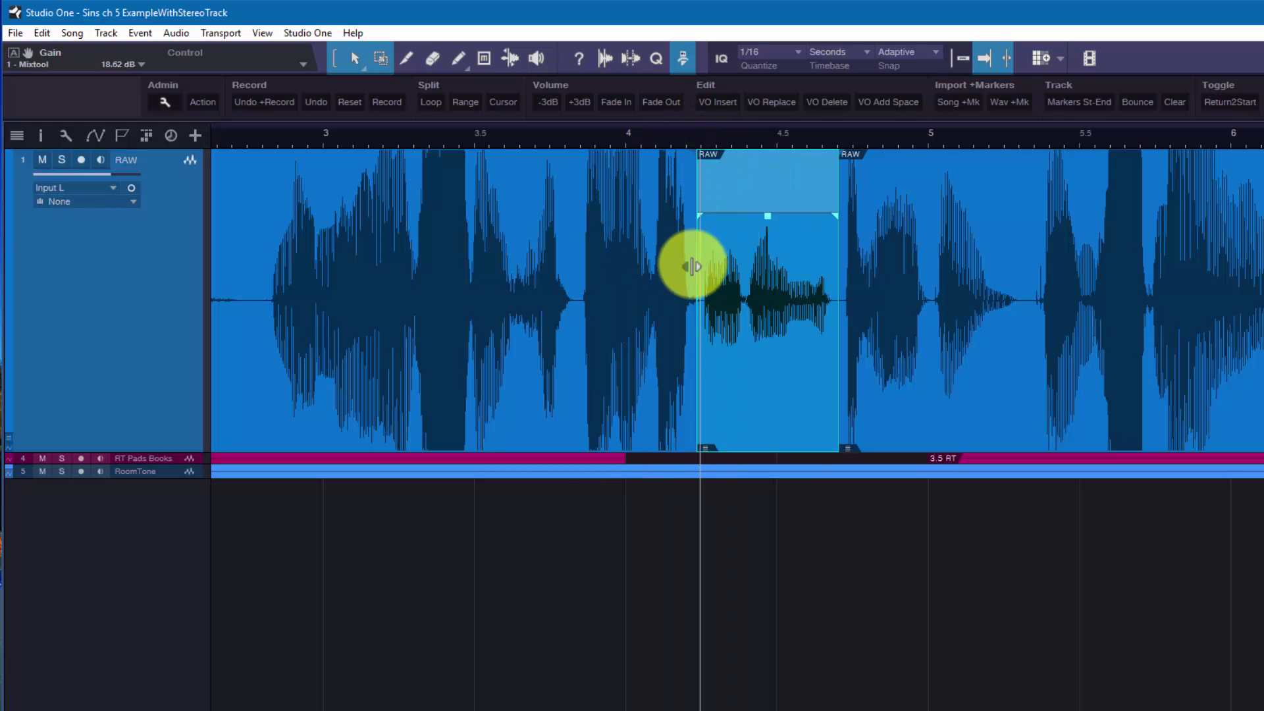
{"action": "key", "text": "space"}
{"action": "left_click", "coordinate": [717, 270]}
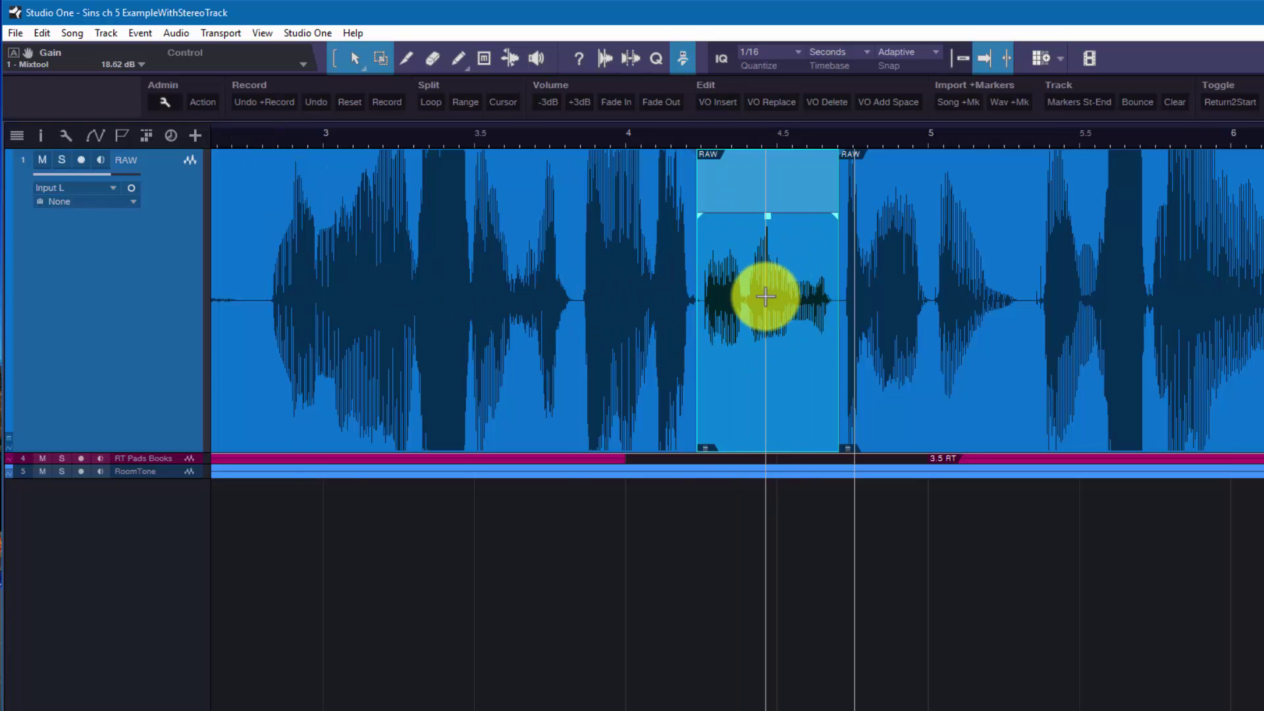
{"action": "left_click", "coordinate": [250, 203]}
{"action": "key", "text": "space"}
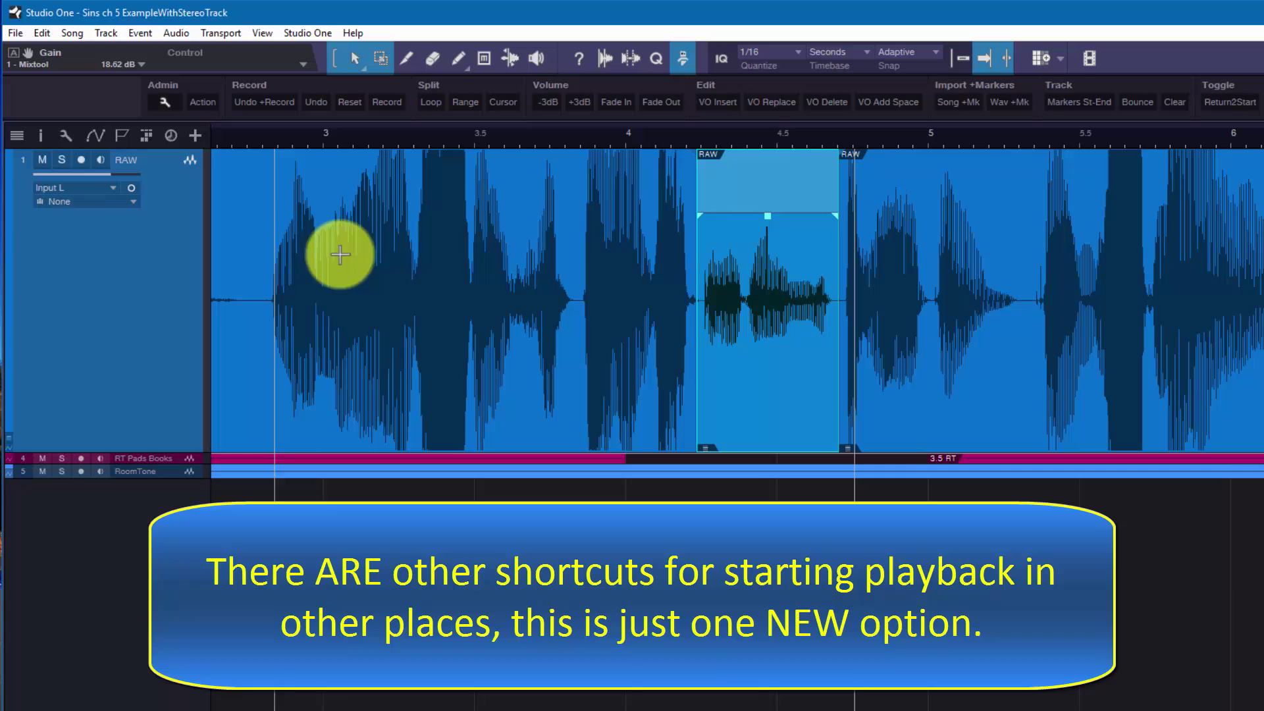
{"action": "left_click", "coordinate": [564, 233]}
{"action": "left_click", "coordinate": [781, 228]}
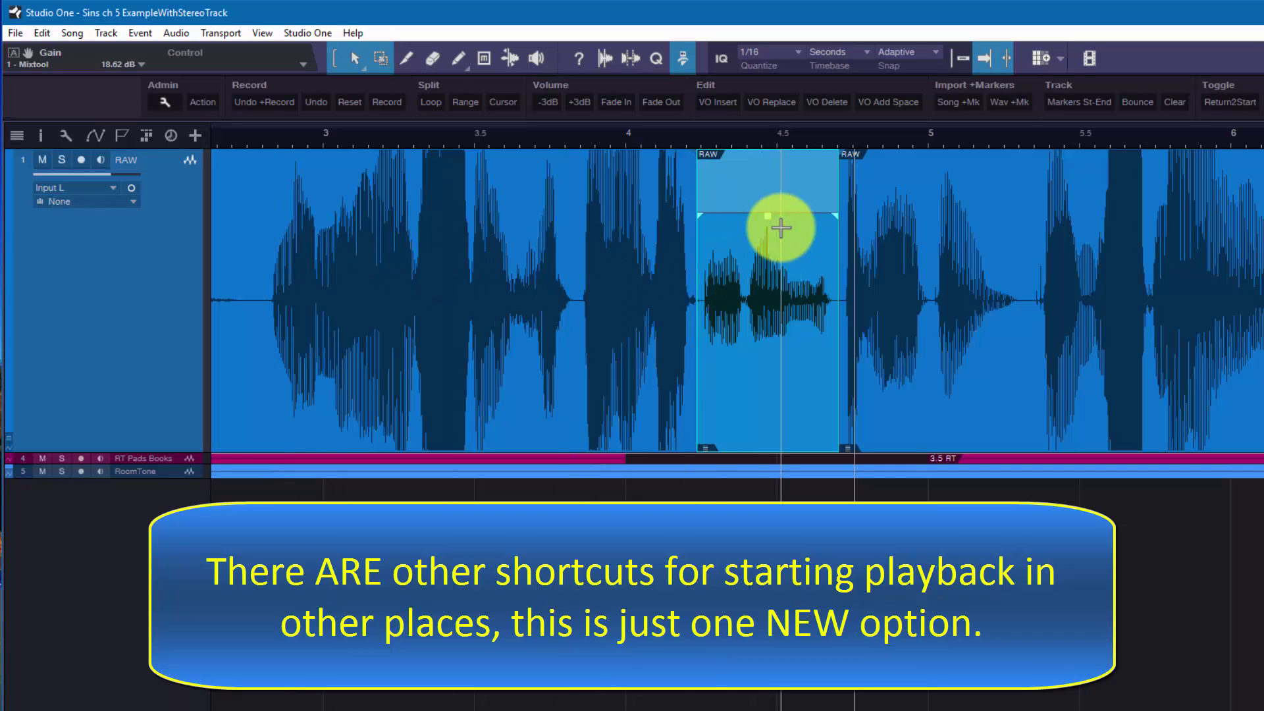